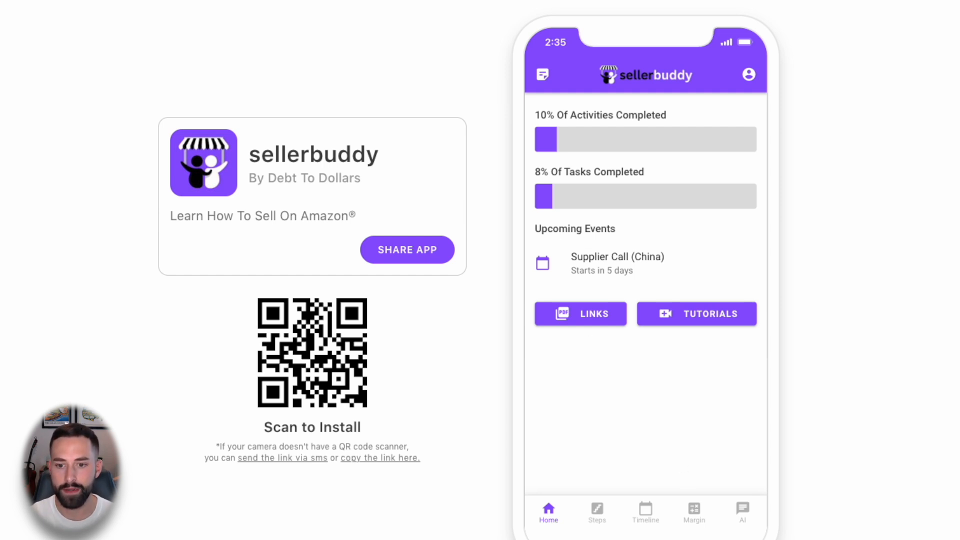
- Ask sellerbuddy's AI for 10 brand names for a golf headcover with a whiskey glass and cigar
left_click(749, 523)
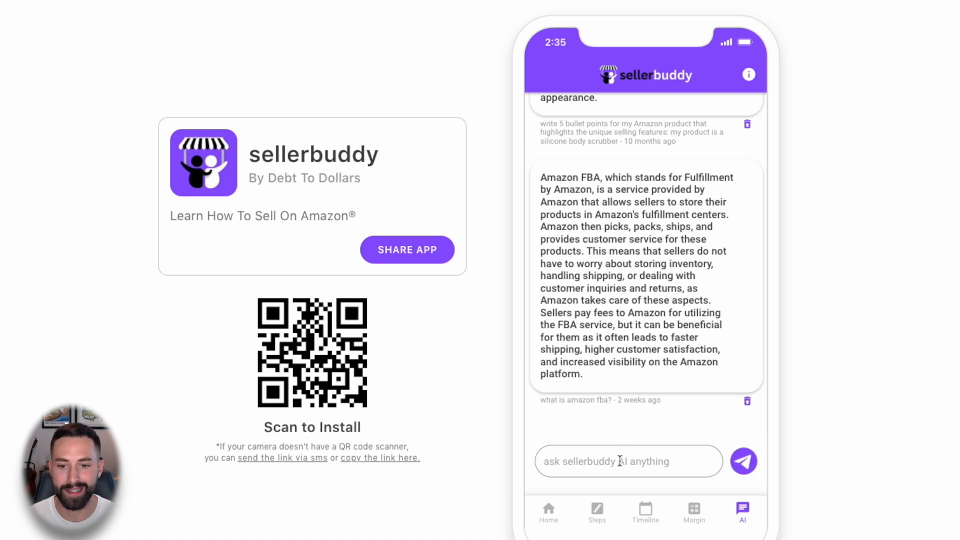
left_click(620, 461)
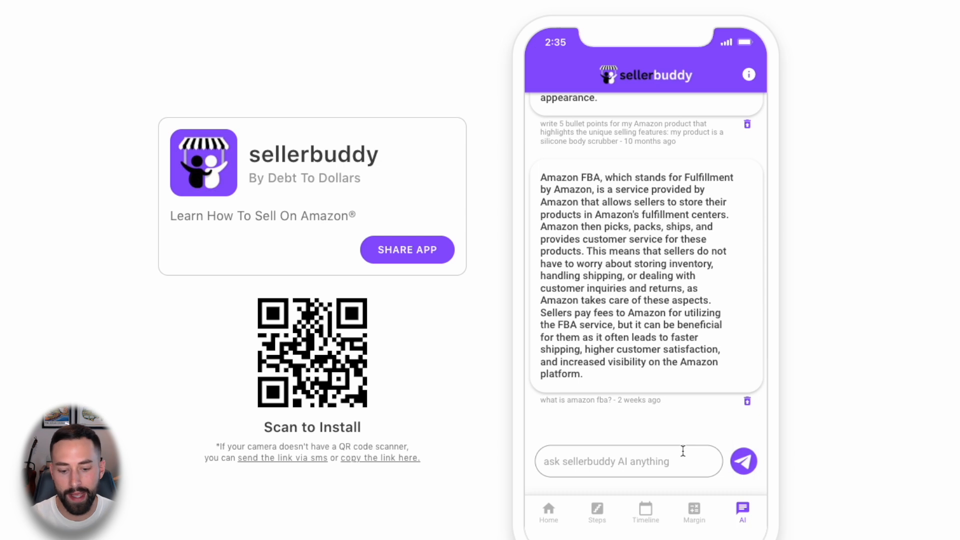
type("think of 10 ")
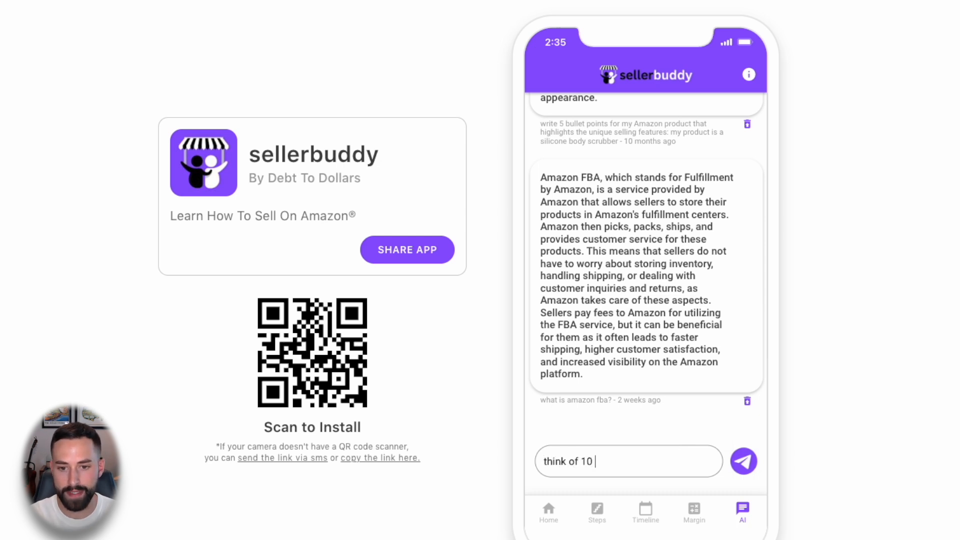
type("brand names")
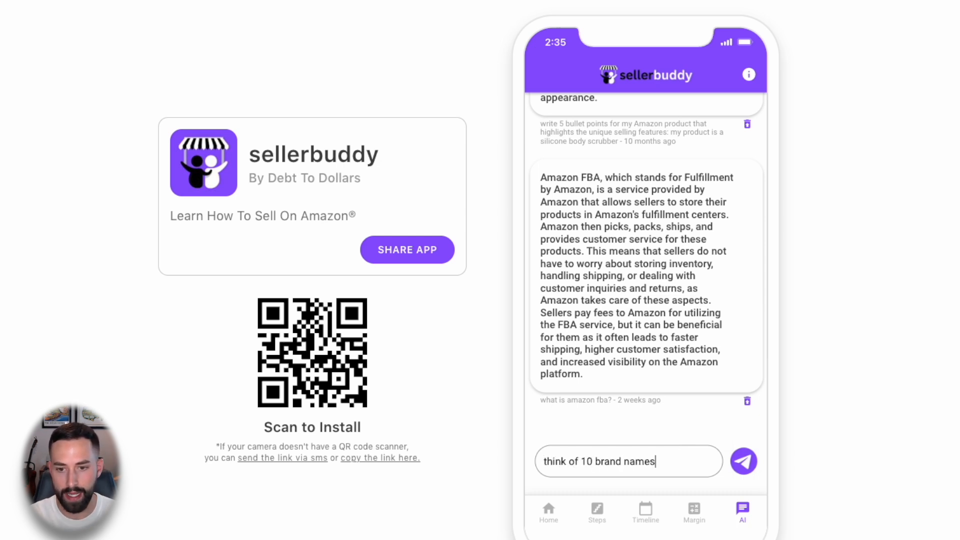
type(" for my ")
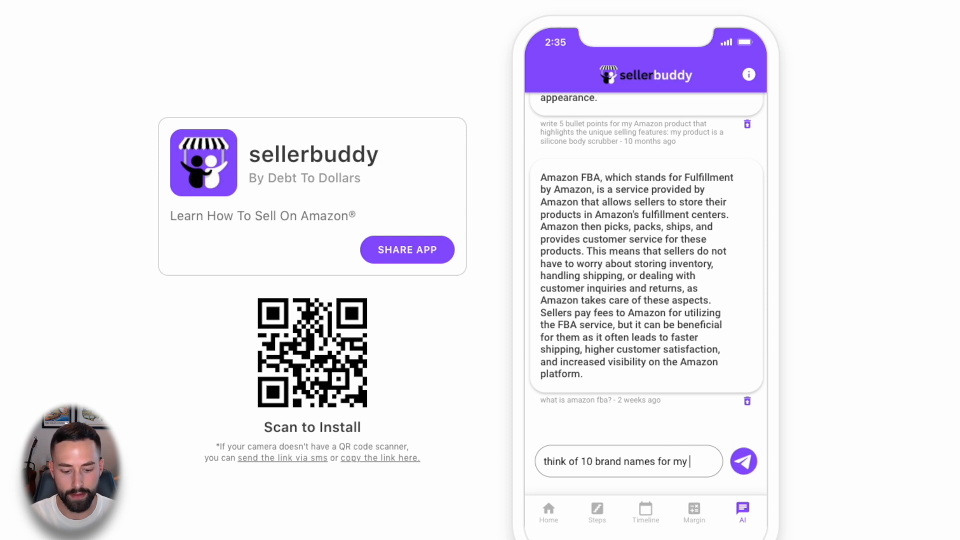
type("product:")
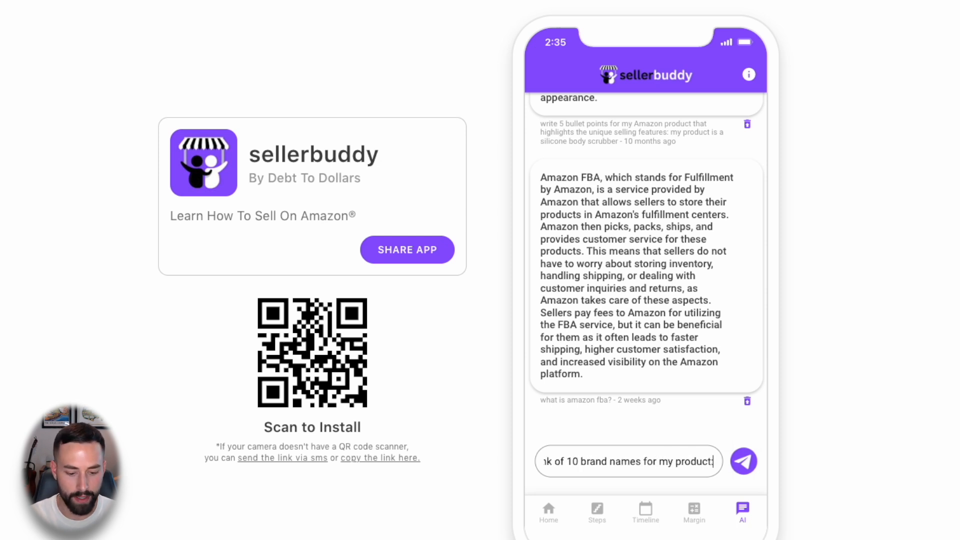
type(" golf")
type(" headcover")
type(" with a whisk")
type("ey glass and")
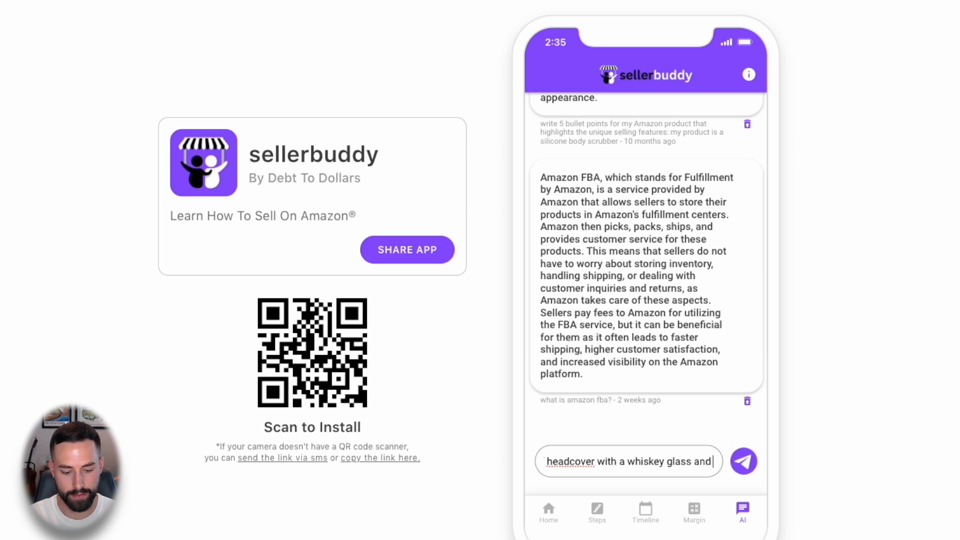
type(" cigar logo")
key("Return")
left_click(745, 462)
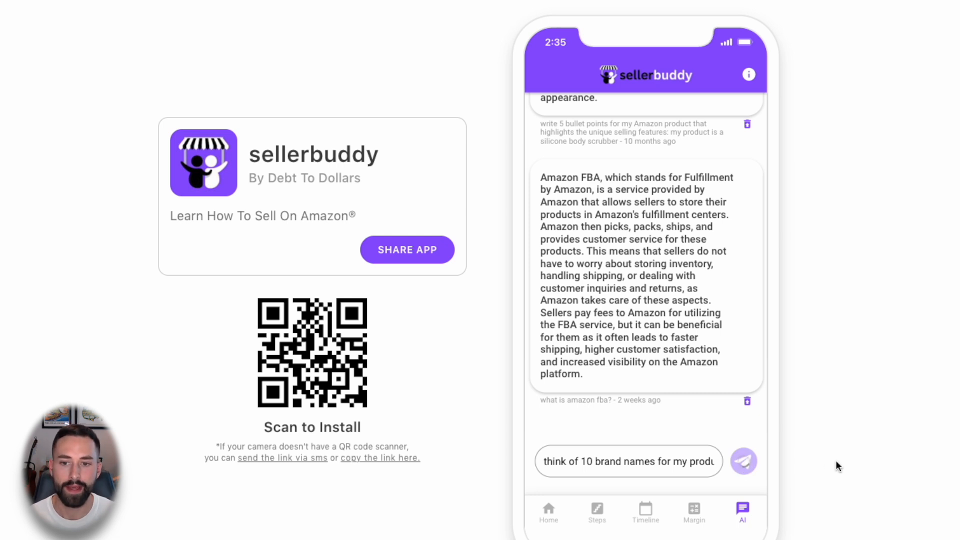
- Scroll through the AI's ten suggested headcover brand names
scroll(654, 351, "down", 3)
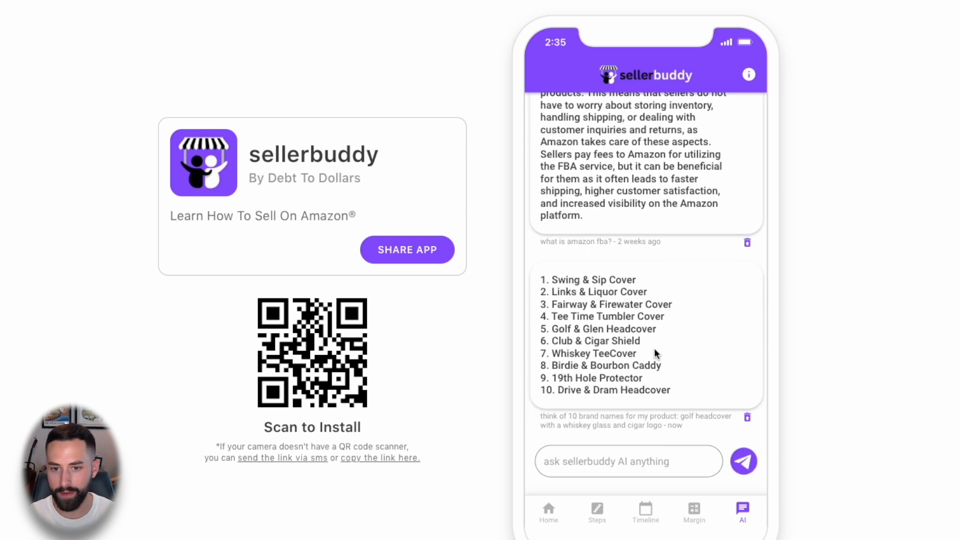
scroll(654, 348, "down", 1)
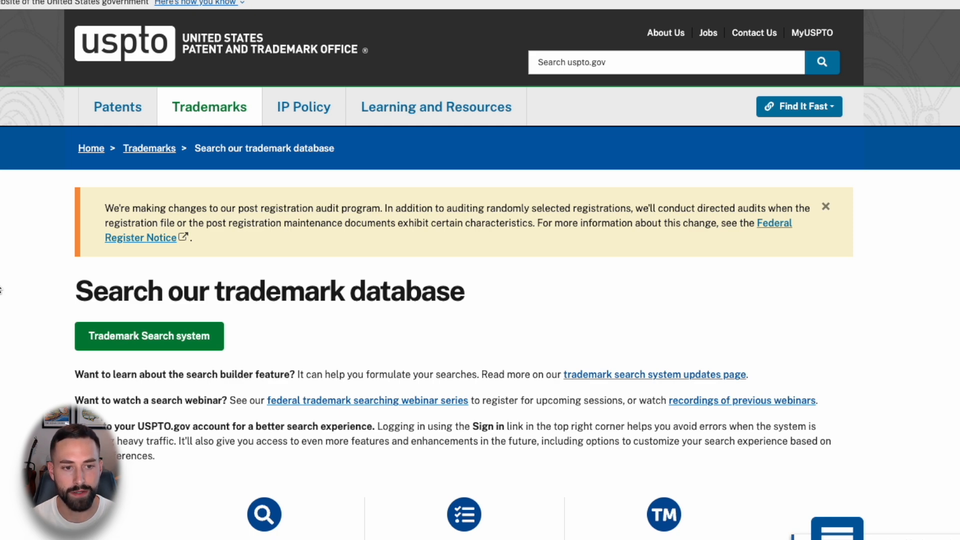
- Search the USPTO Trademark Search system for 'vivere'
left_click(149, 340)
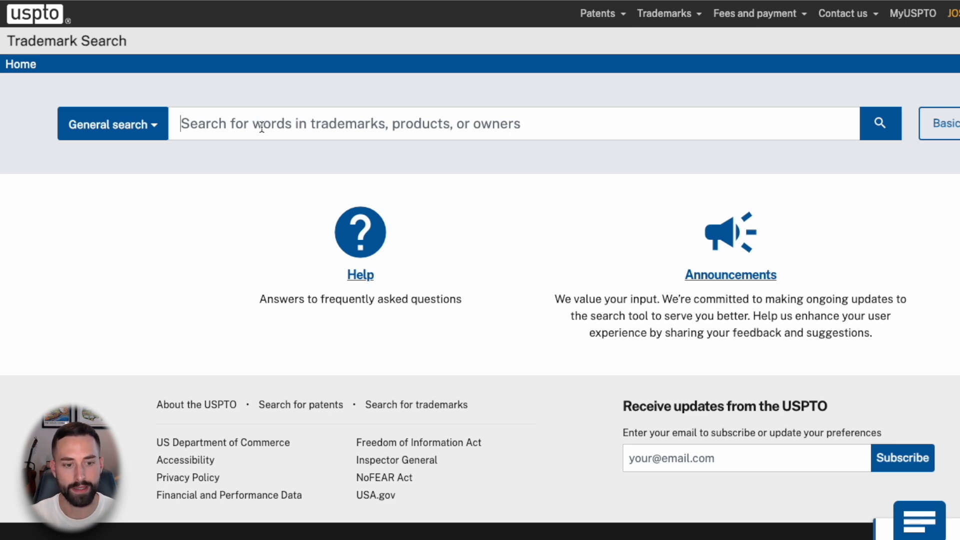
type("vivere")
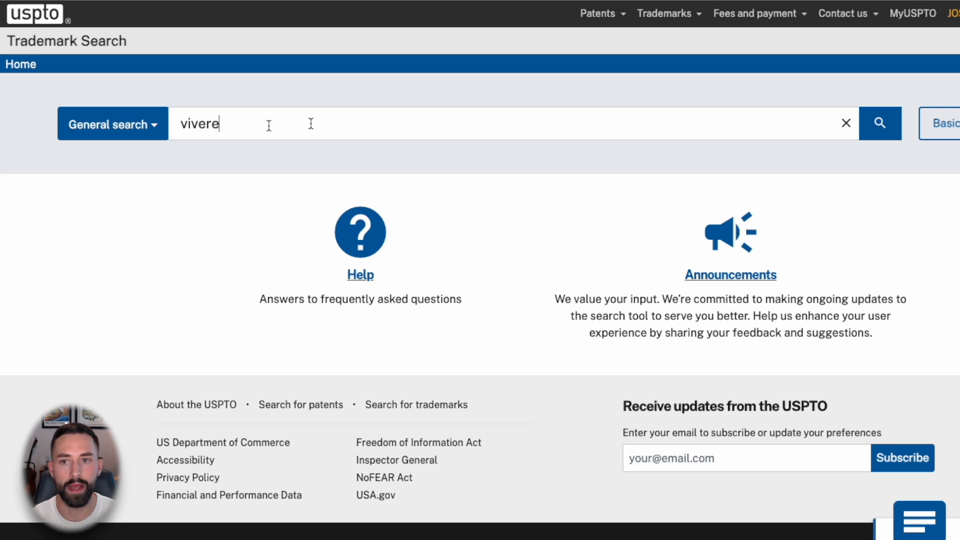
left_click(880, 123)
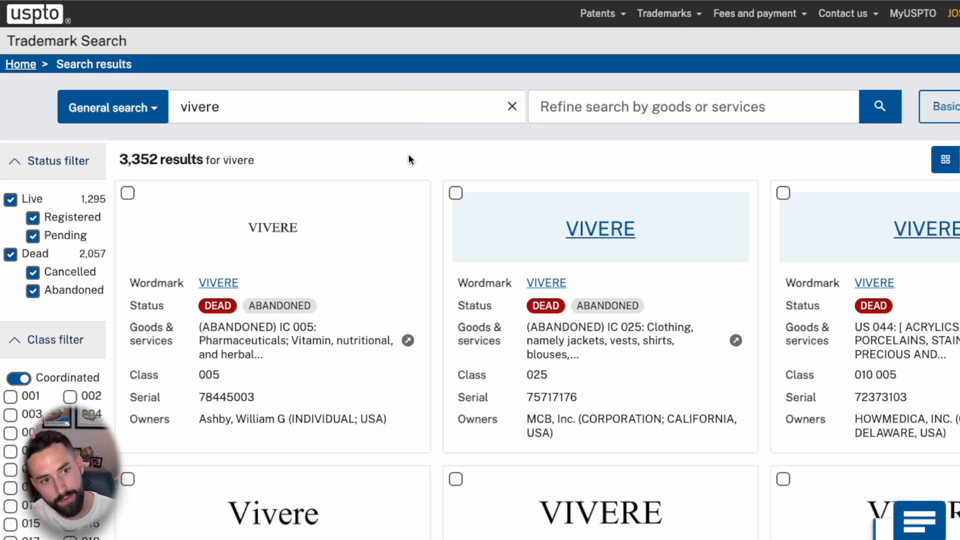
- Exclude dead marks to leave 1,295 live vivere results and review them
left_click(10, 255)
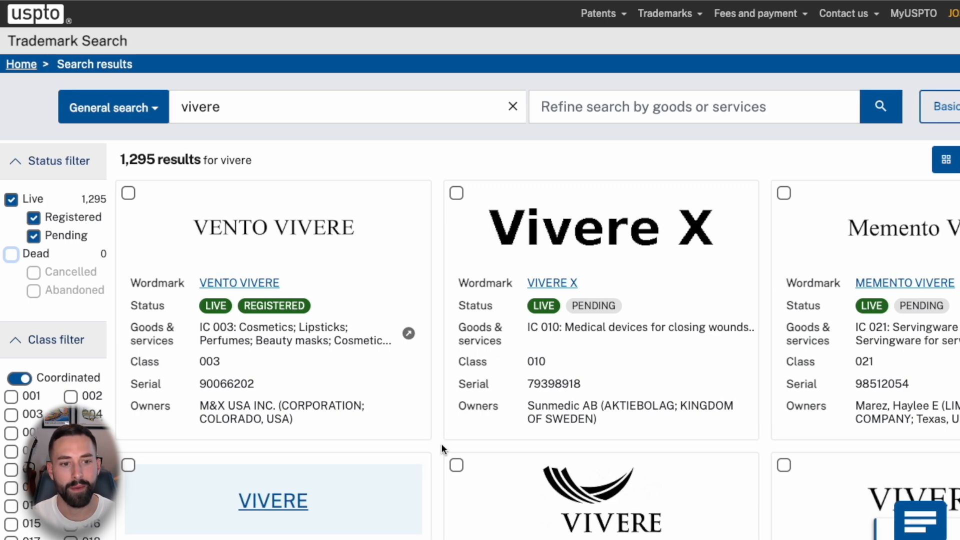
scroll(127, 377, "down", 1)
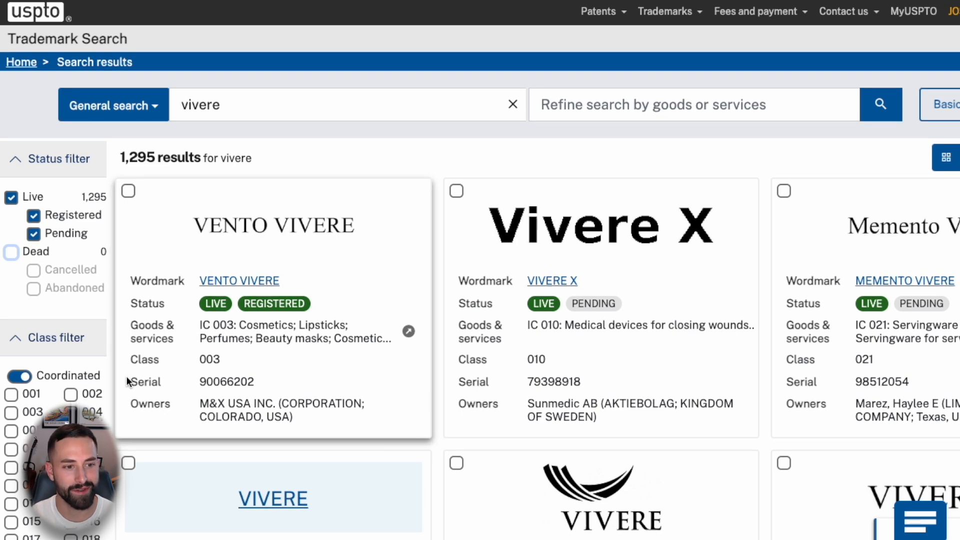
scroll(127, 376, "down", 1)
scroll(70, 457, "down", 1)
scroll(70, 452, "down", 2)
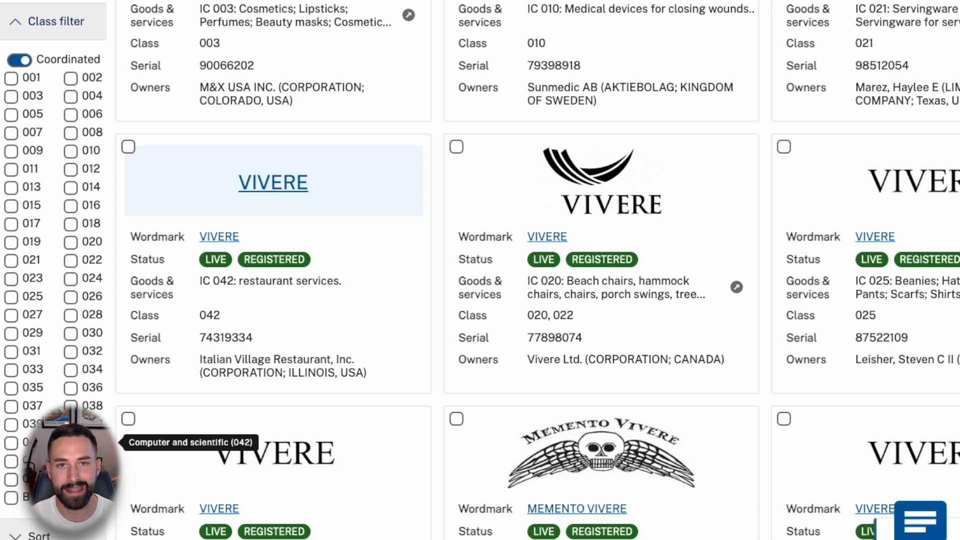
scroll(68, 335, "up", 3)
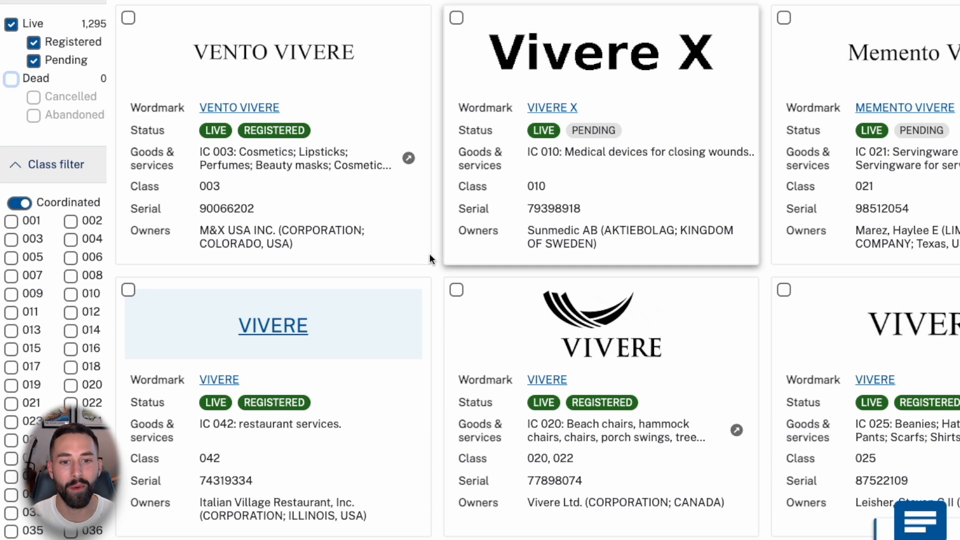
scroll(82, 76, "up", 1)
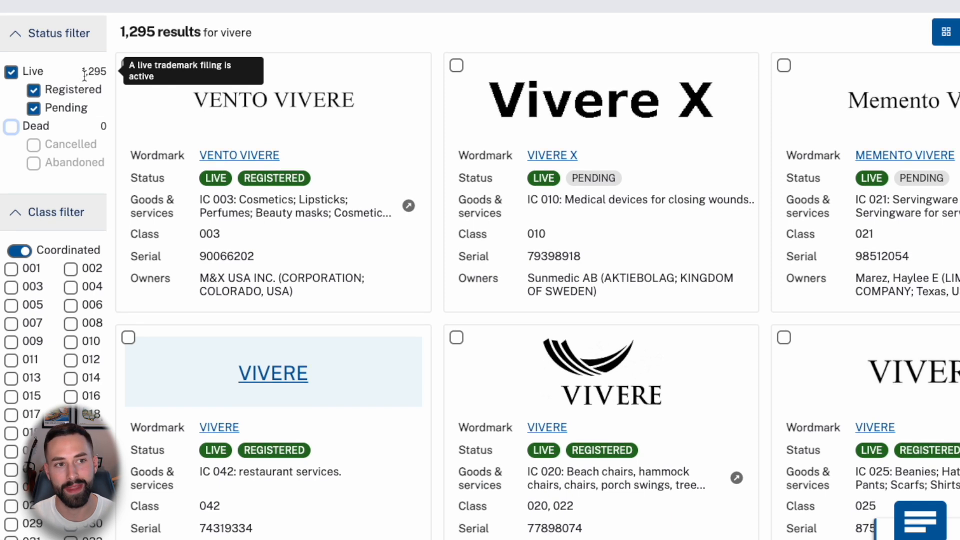
scroll(354, 131, "up", 3)
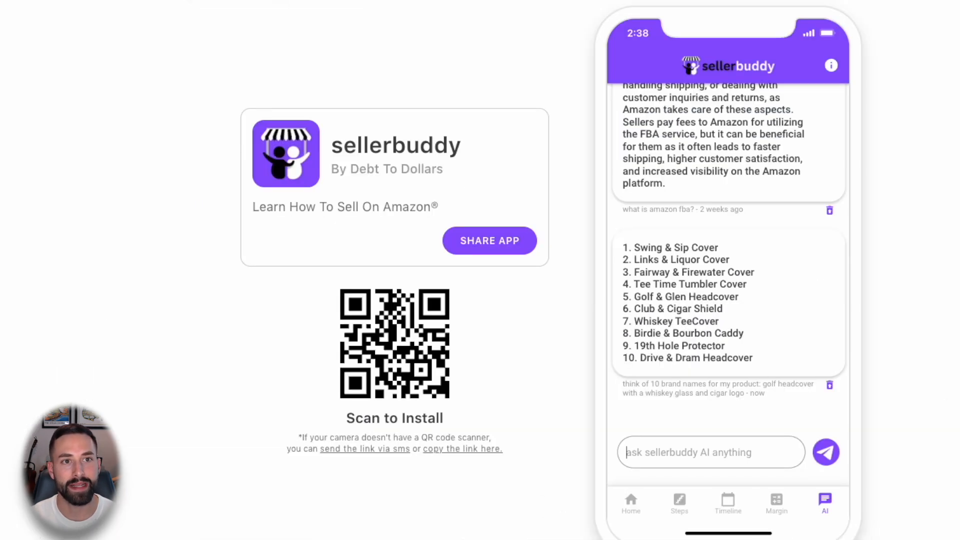
- Ask the AI which international trademark class fits a golf headcover, and read its Class 28 reply
left_click(669, 443)
left_click(669, 444)
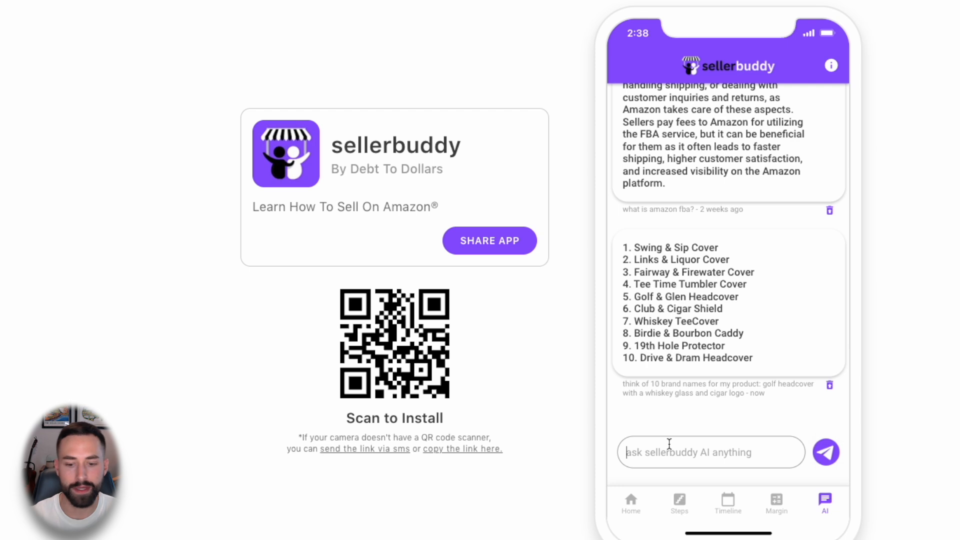
type("what inte")
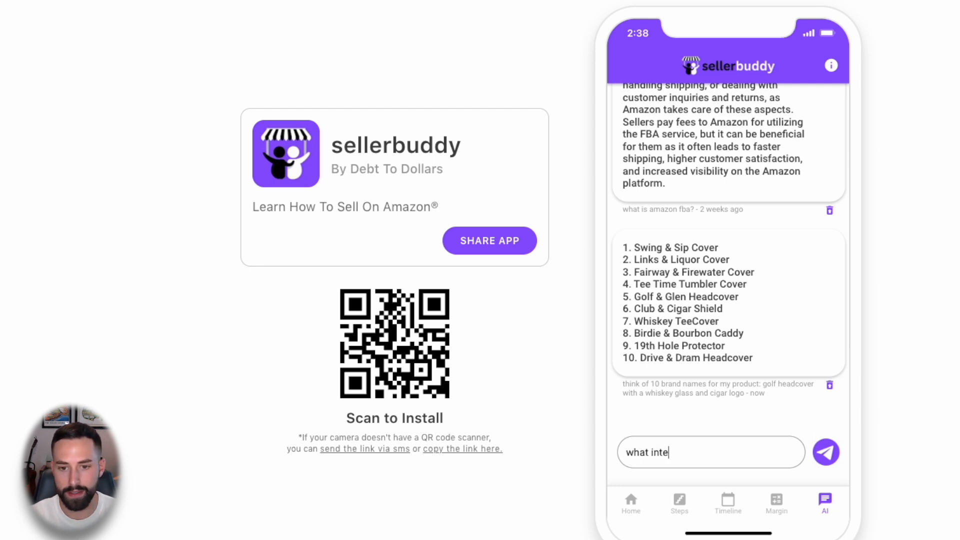
type("rnational trademar")
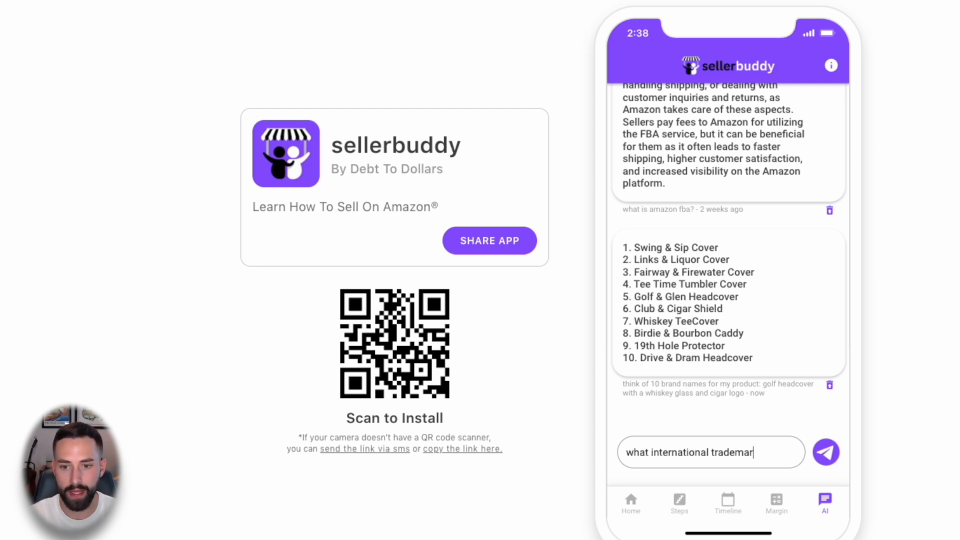
type("k class should I us")
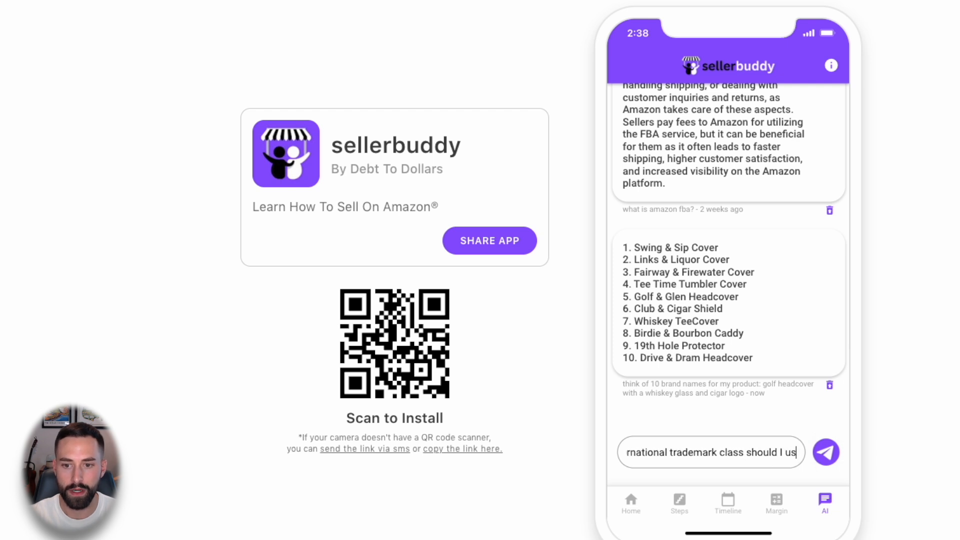
type("e for a golf headco")
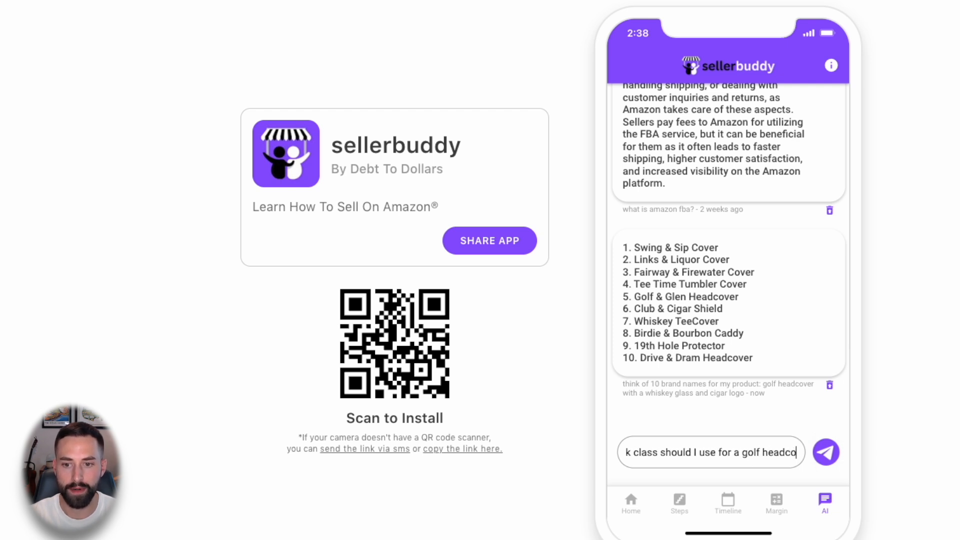
type("ver product")
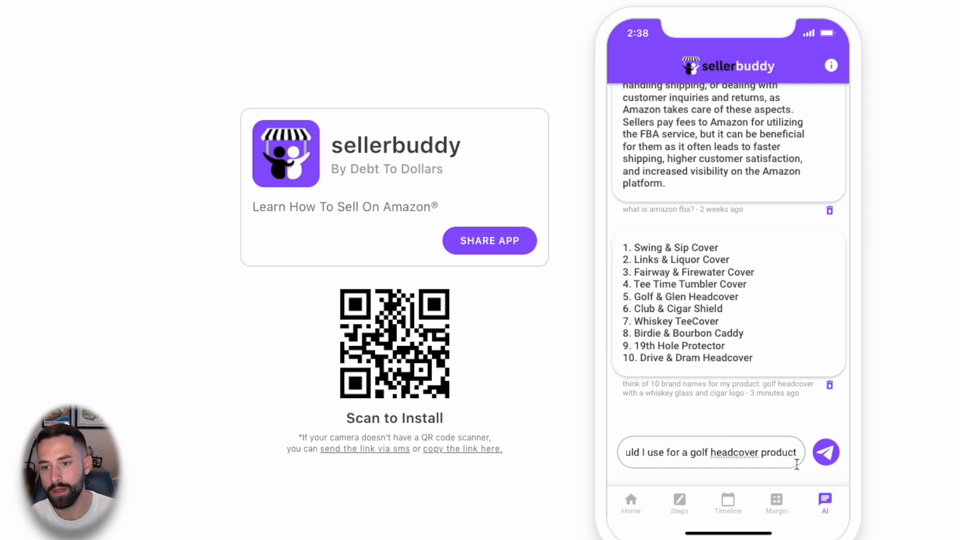
left_click(825, 454)
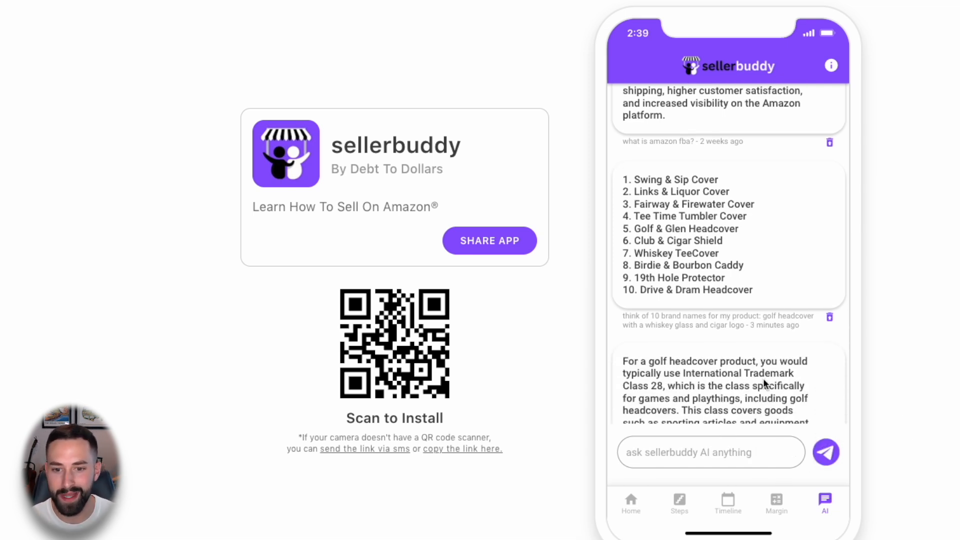
scroll(767, 380, "down", 2)
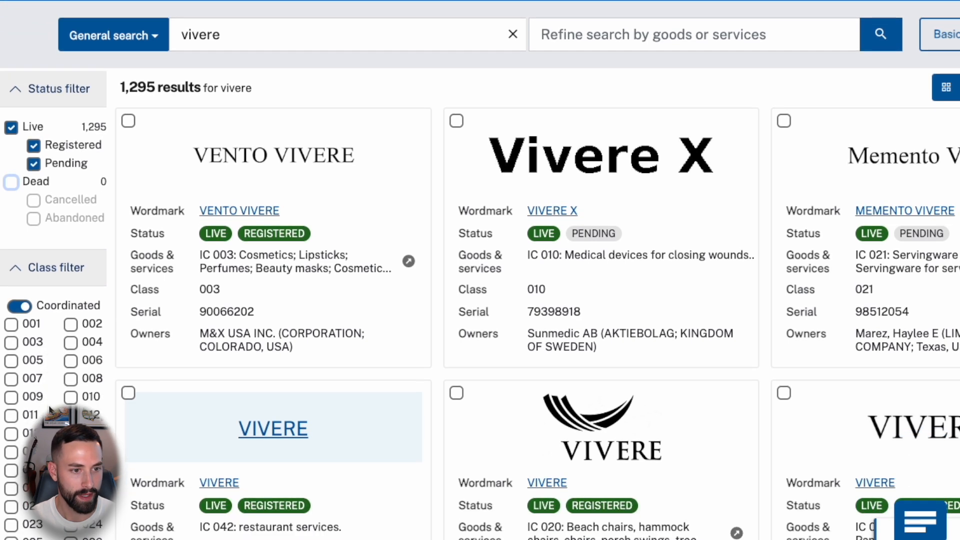
- Tick class 028 in the Class filter, leaving 103 live vivere marks
scroll(52, 410, "down", 2)
left_click(71, 474)
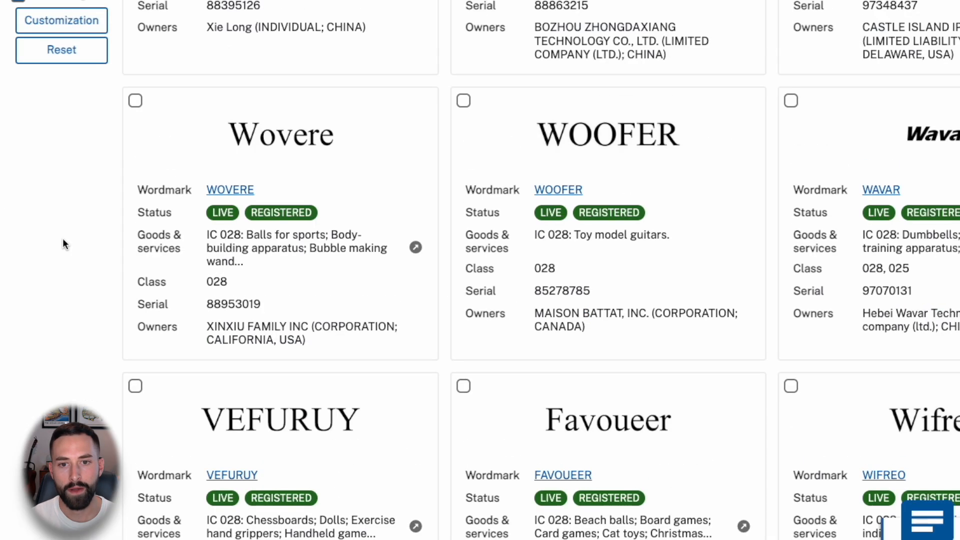
- Scroll back up through the class 028 vivere results
scroll(62, 238, "up", 15)
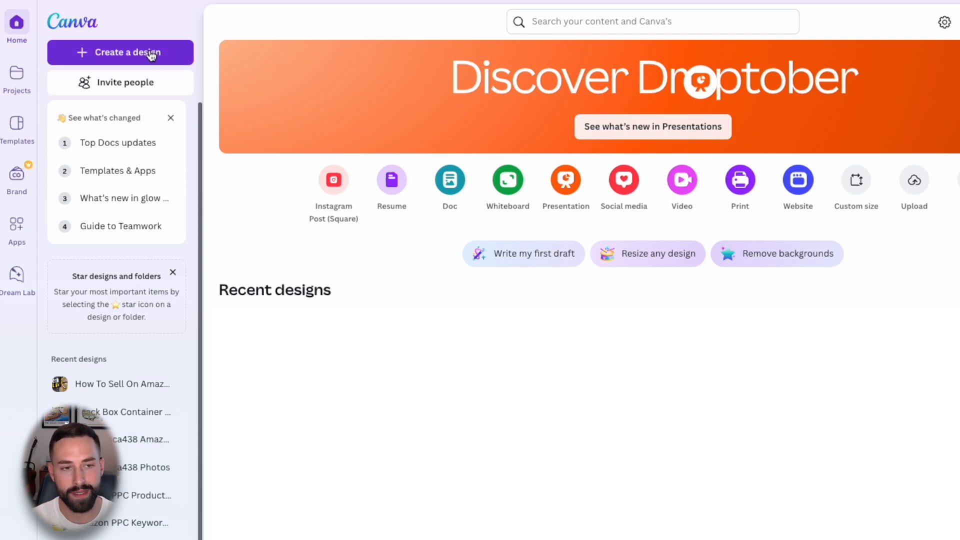
- Create a custom-size design of 900 px width by 900 px height
left_click(136, 56)
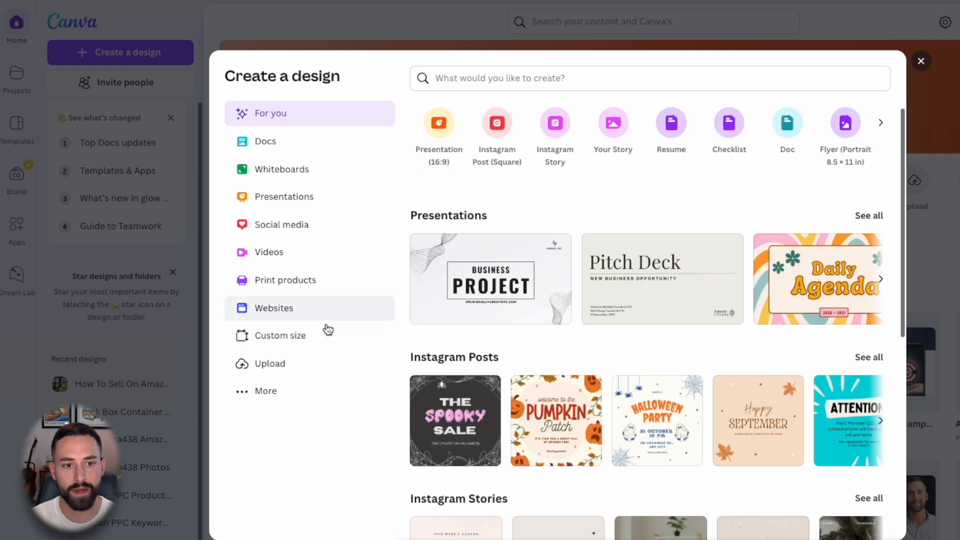
left_click(300, 336)
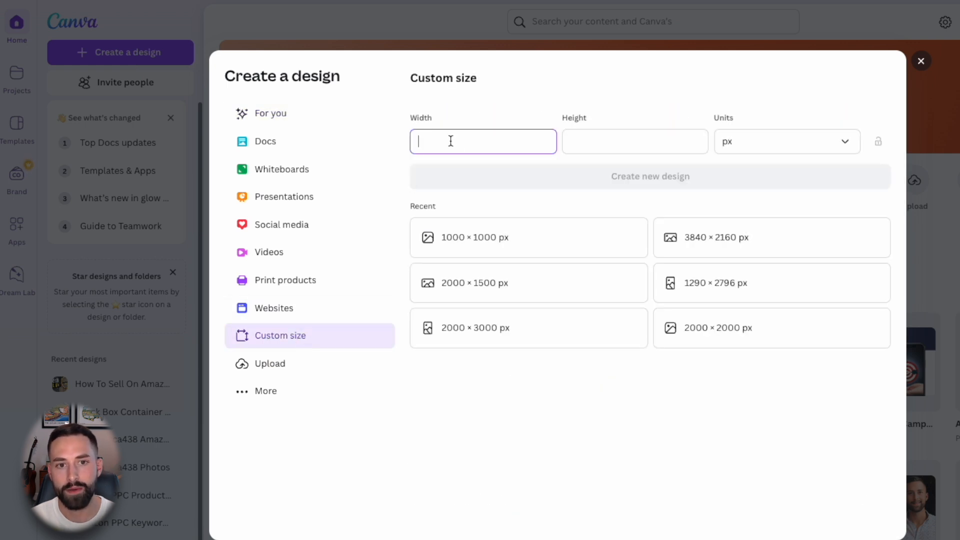
type("900")
key("Tab")
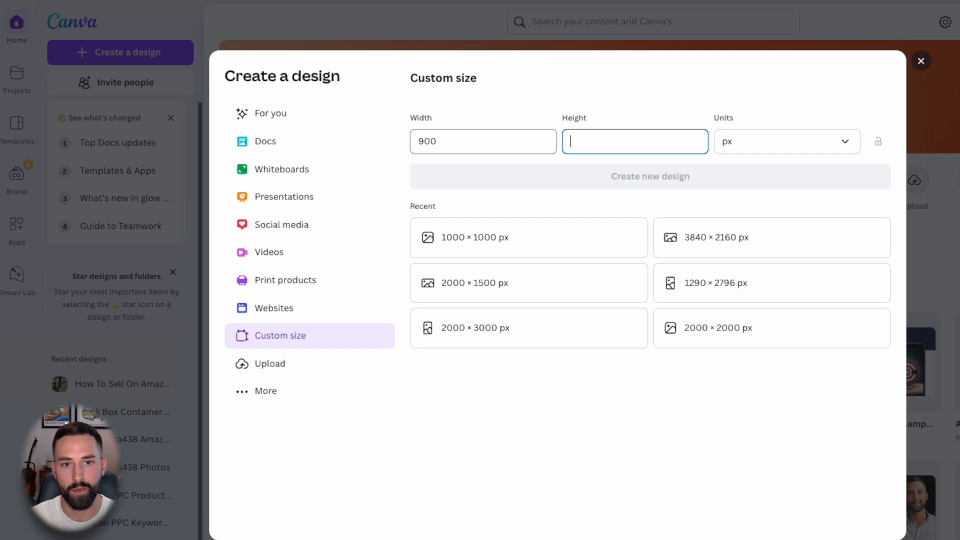
type("900")
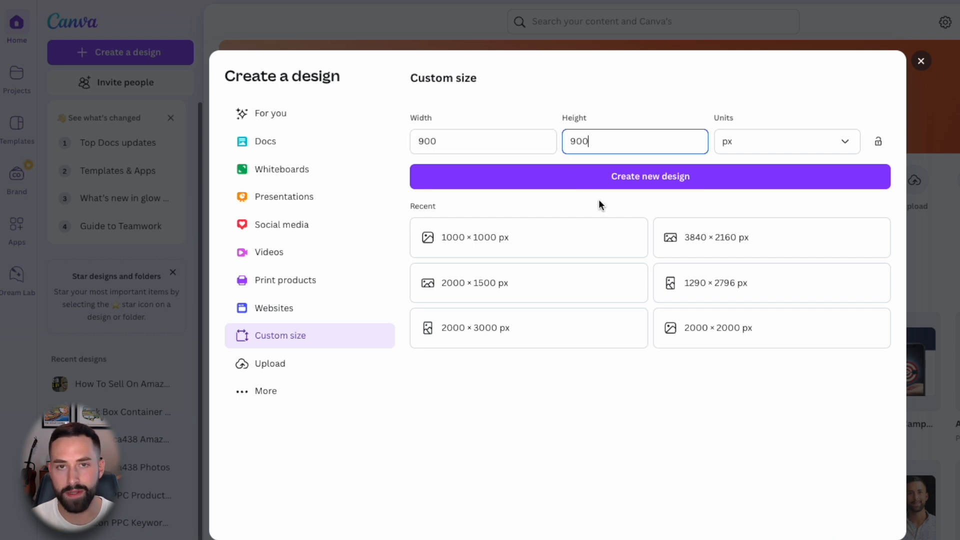
left_click(627, 189)
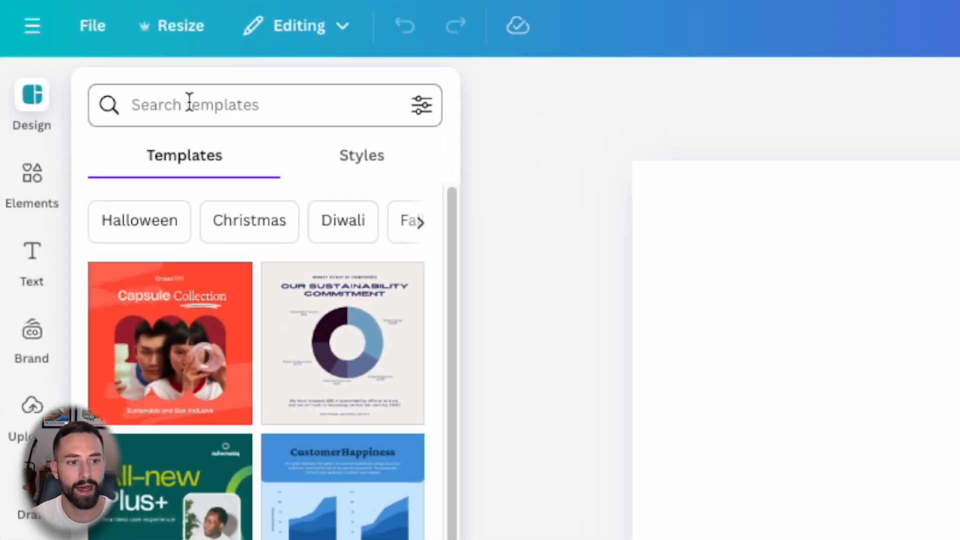
- Search templates for 'logo' and apply the Urban Edge graffiti logo page to the canvas
left_click(189, 102)
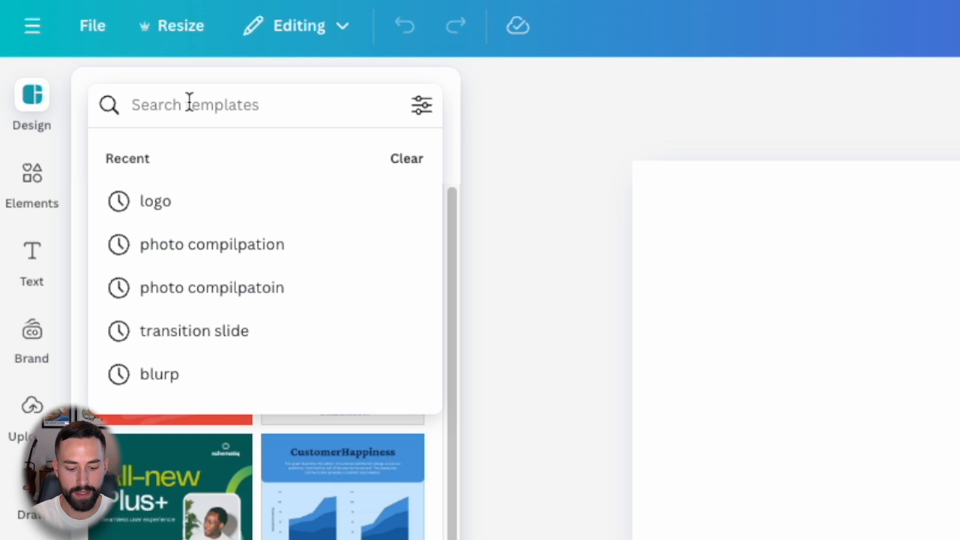
type("logo")
key("Return")
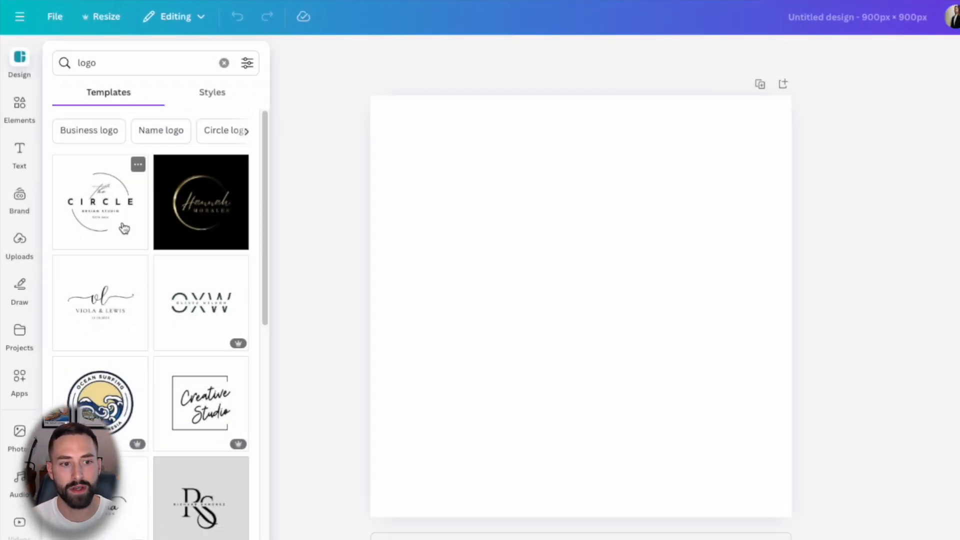
scroll(218, 381, "down", 2)
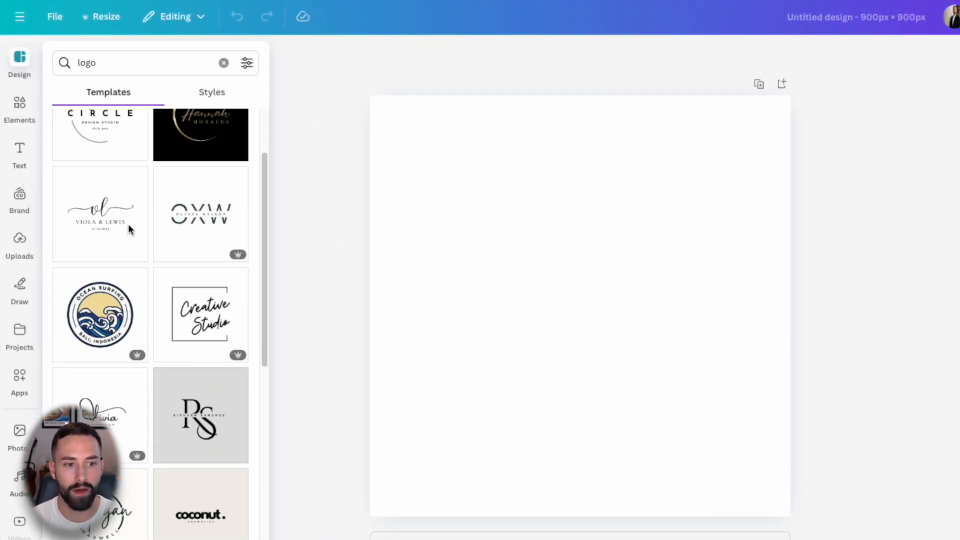
scroll(128, 228, "down", 6)
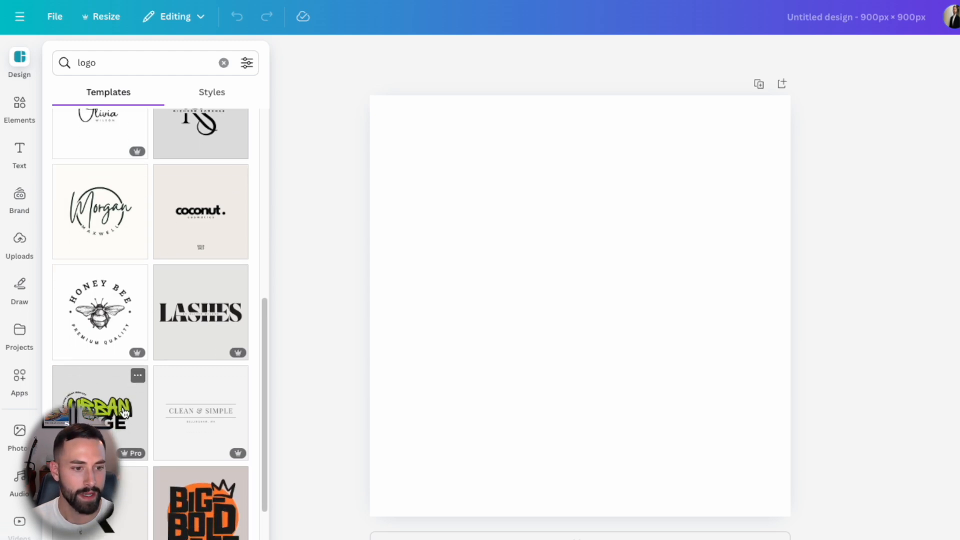
scroll(159, 410, "down", 2)
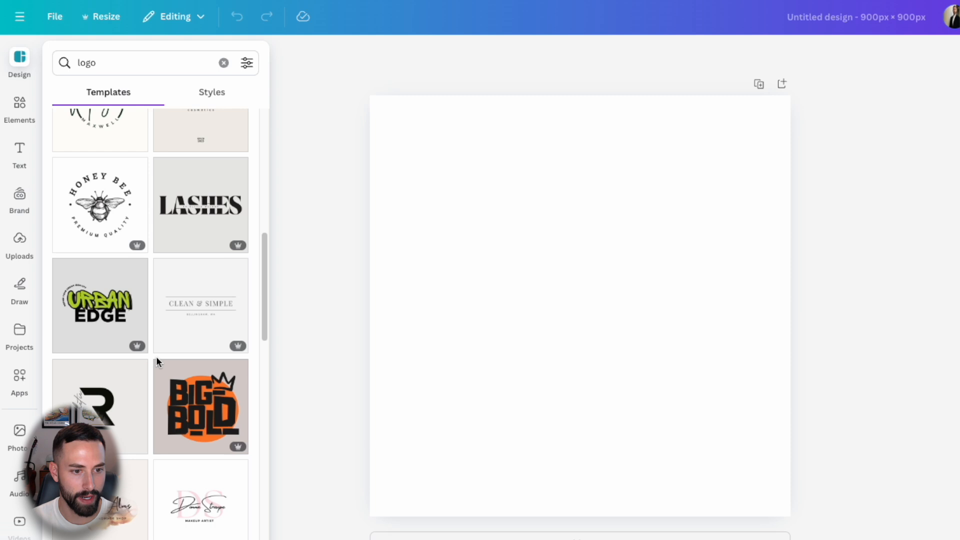
left_click(104, 307)
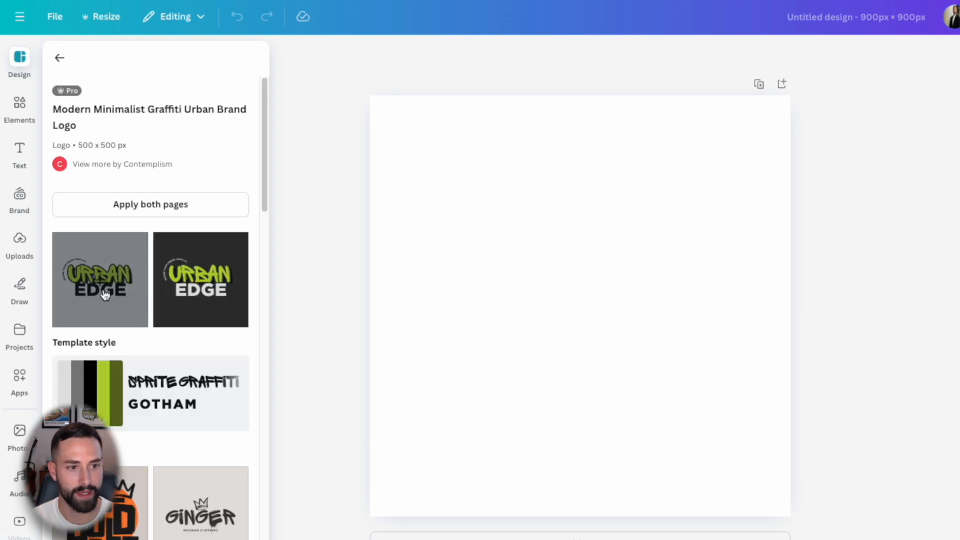
left_click(105, 294)
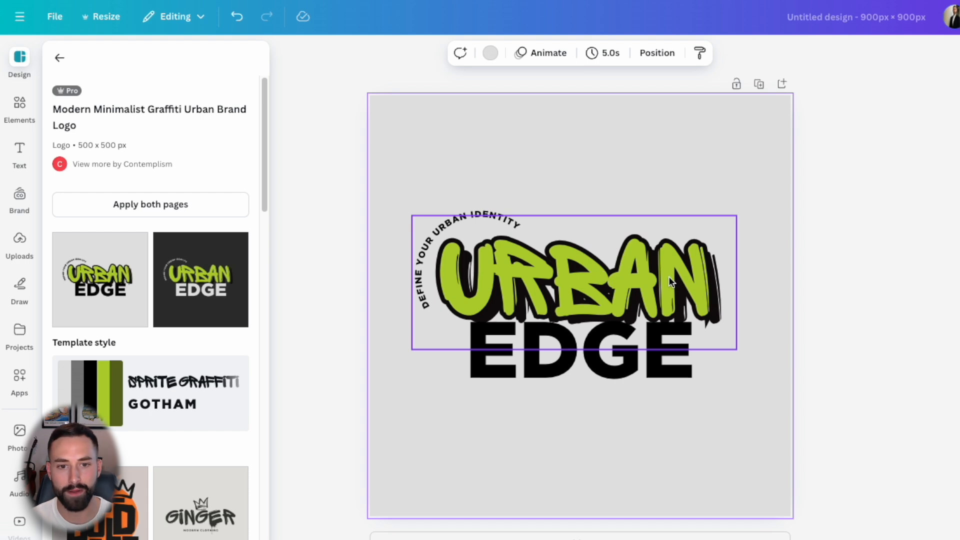
left_click(549, 276)
- Retype URBAN as 'vivere' and delete the EDGE text and the curved tagline
double_click(549, 274)
type("vivere")
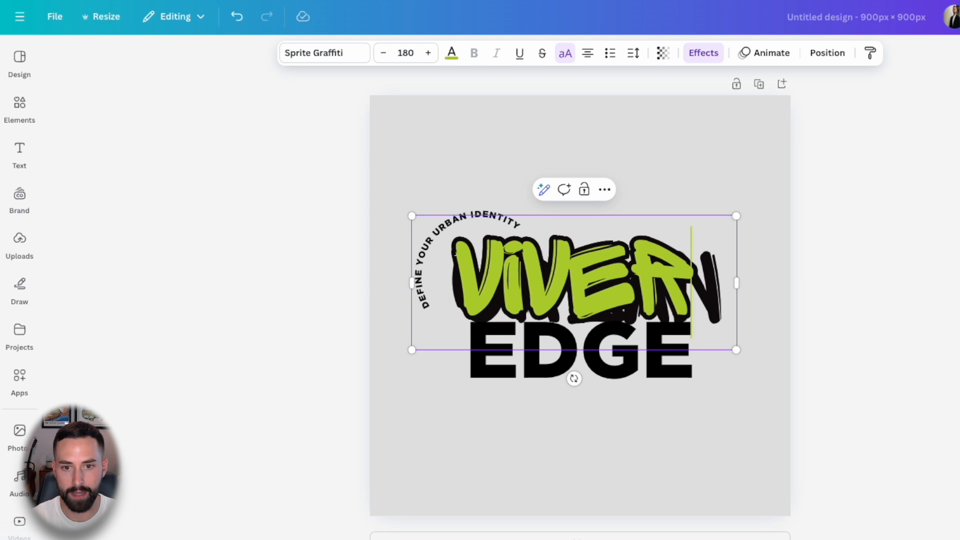
left_click(650, 373)
key("Delete")
left_click(485, 235)
key("Delete")
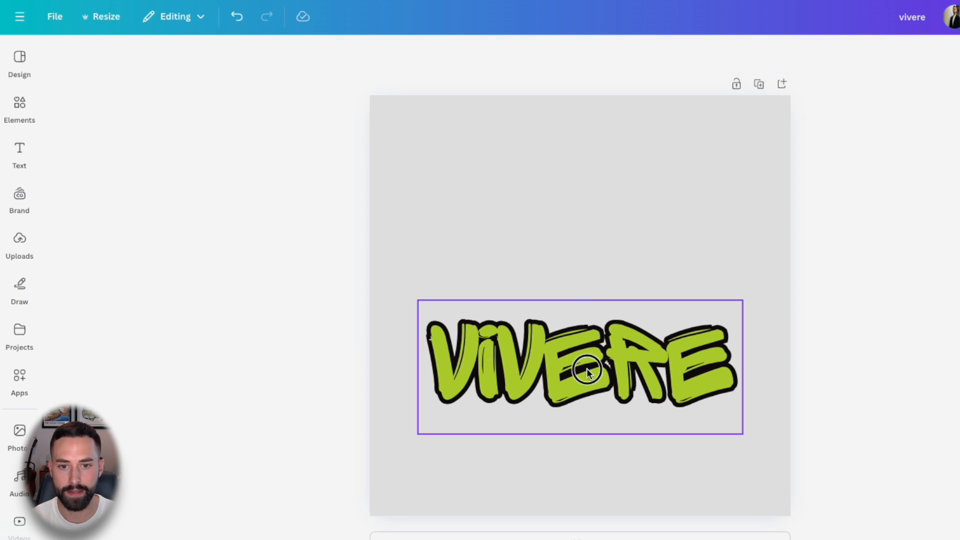
- Enlarge the VIVERE lettering to 213 and centre it on the canvas
left_click_drag(587, 373, 585, 313)
left_click_drag(741, 373, 776, 394)
left_click_drag(683, 339, 653, 322)
left_click(883, 303)
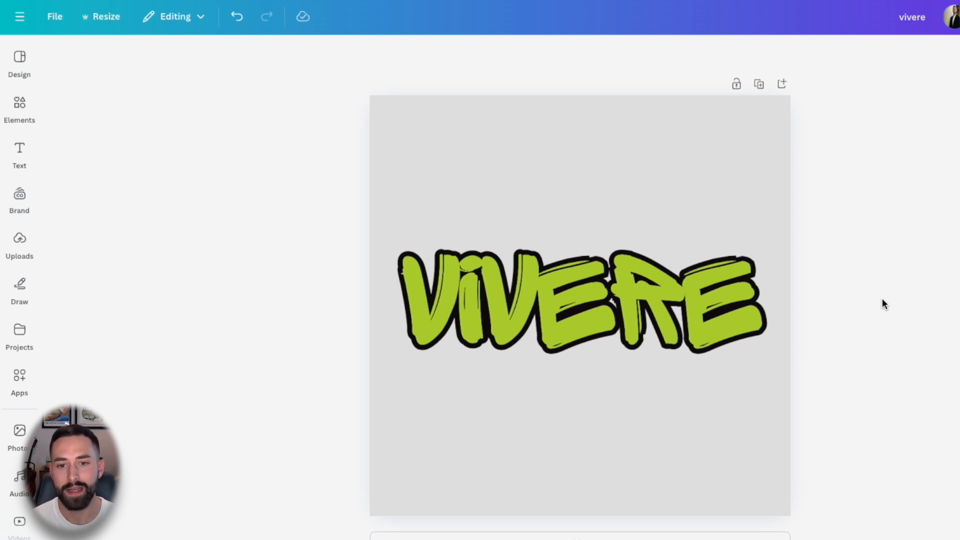
- Refine the template search to 'golf logo' in the templates panel
left_click(20, 57)
left_click(55, 54)
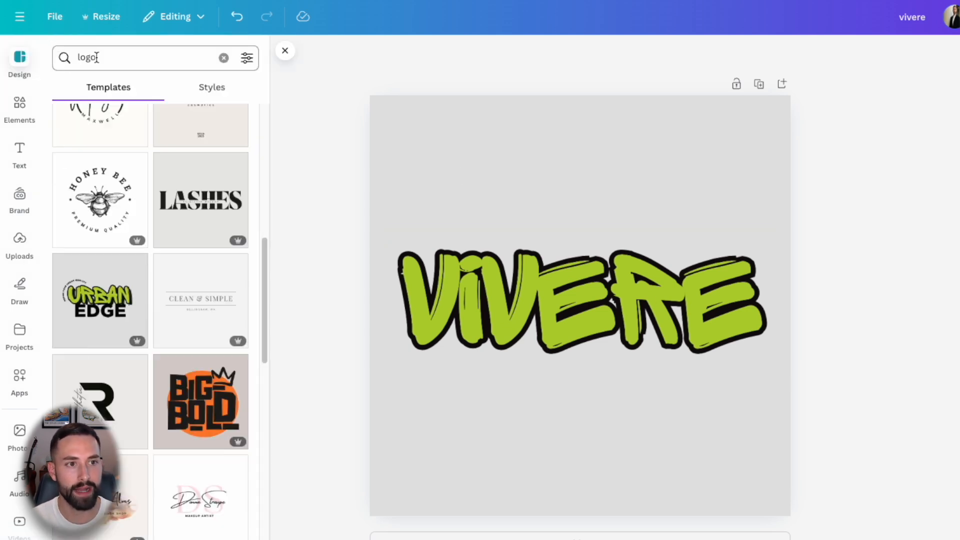
left_click(114, 59)
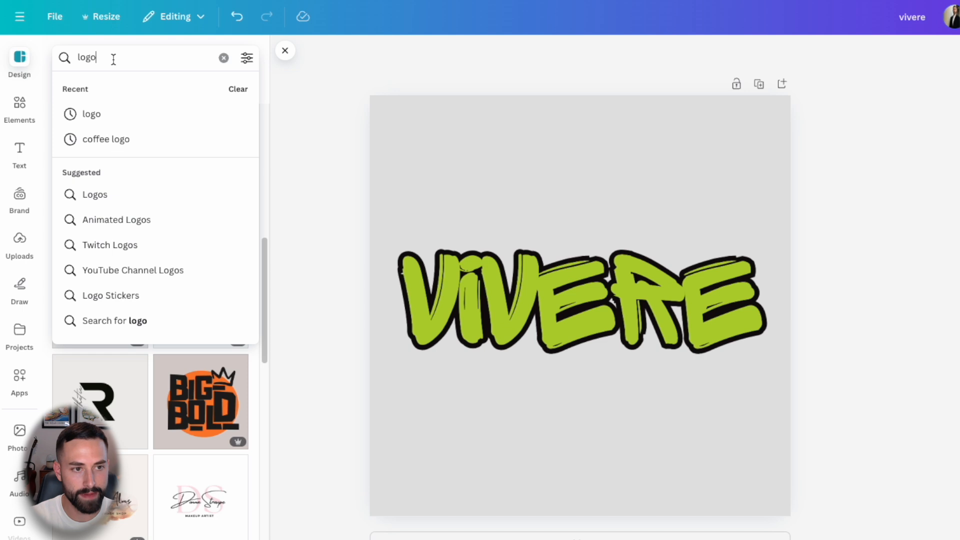
key("Home")
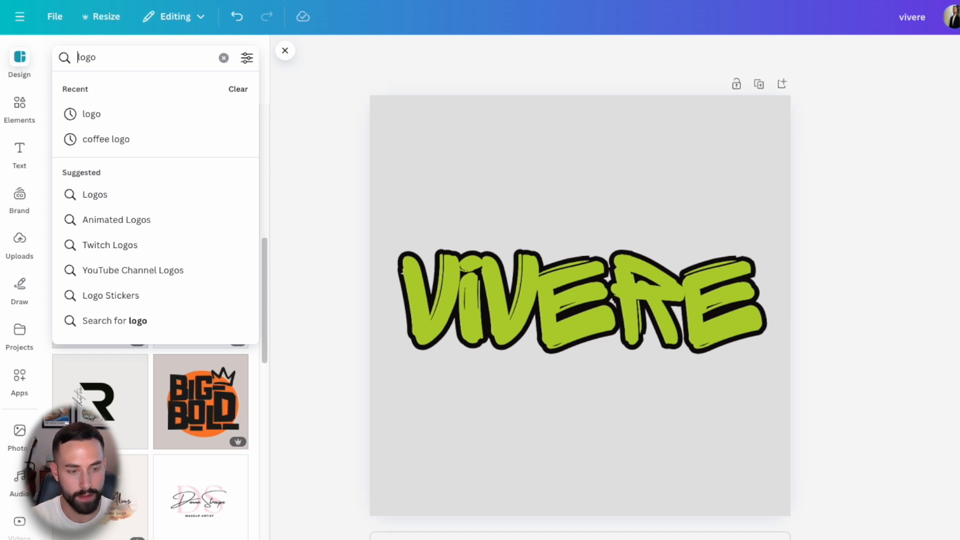
type("golf")
key("Return")
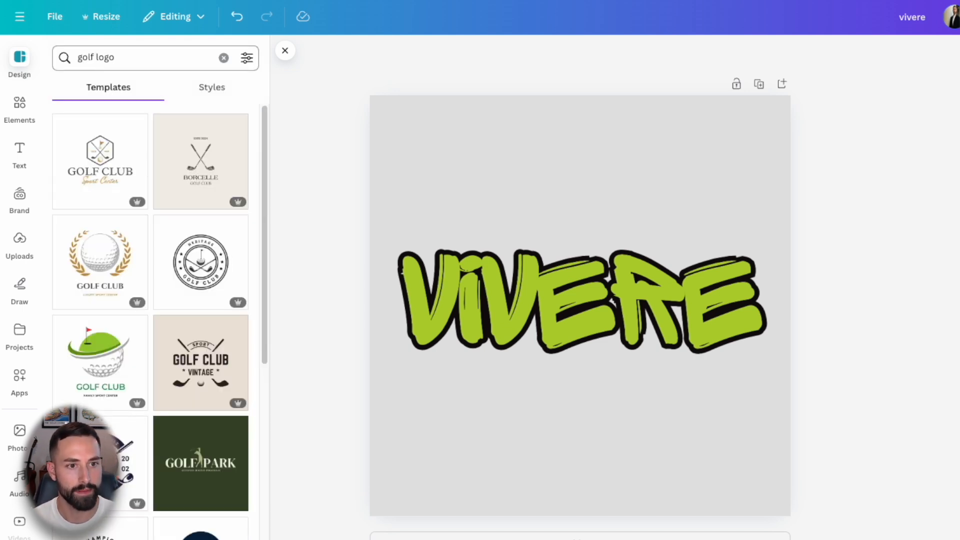
- Change the page background from grey to white behind the VIVERE logo
scroll(188, 197, "down", 3)
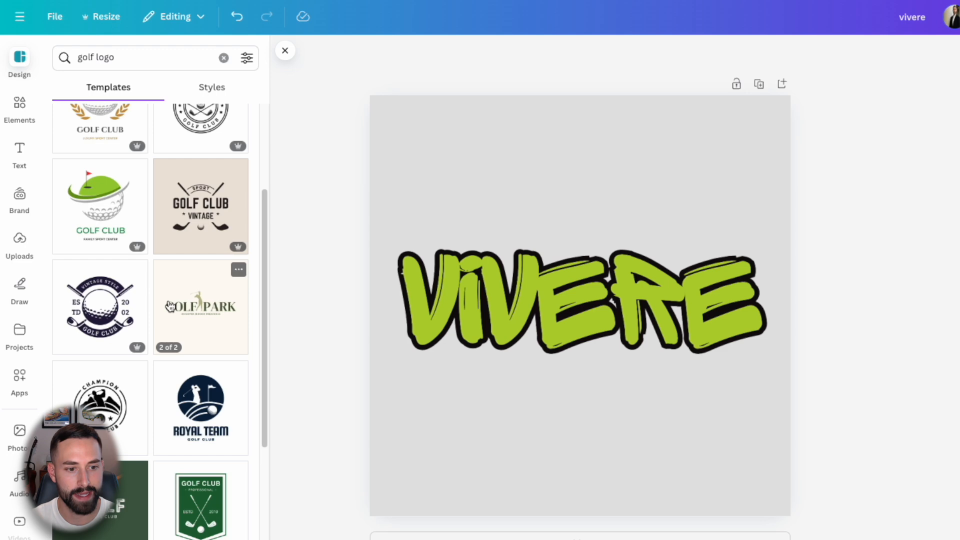
scroll(170, 306, "down", 6)
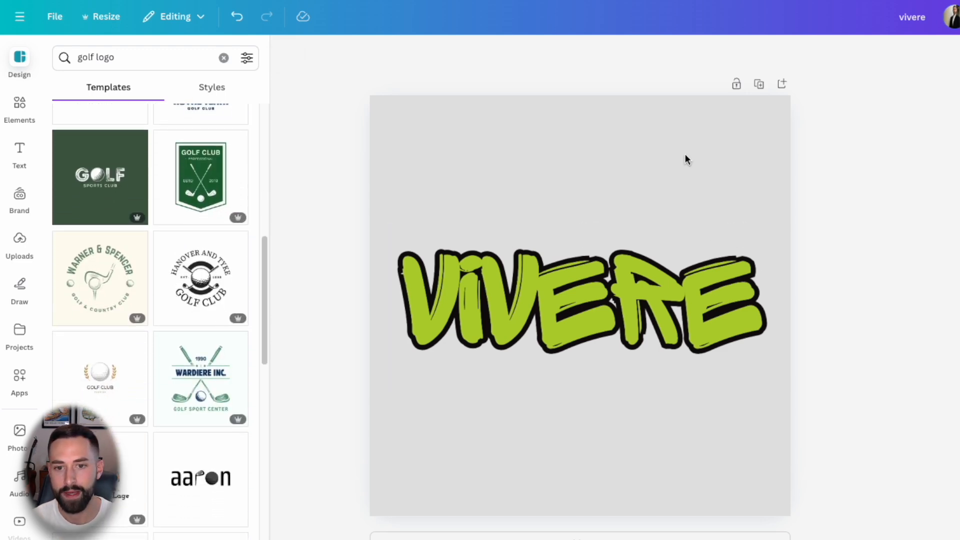
left_click(678, 140)
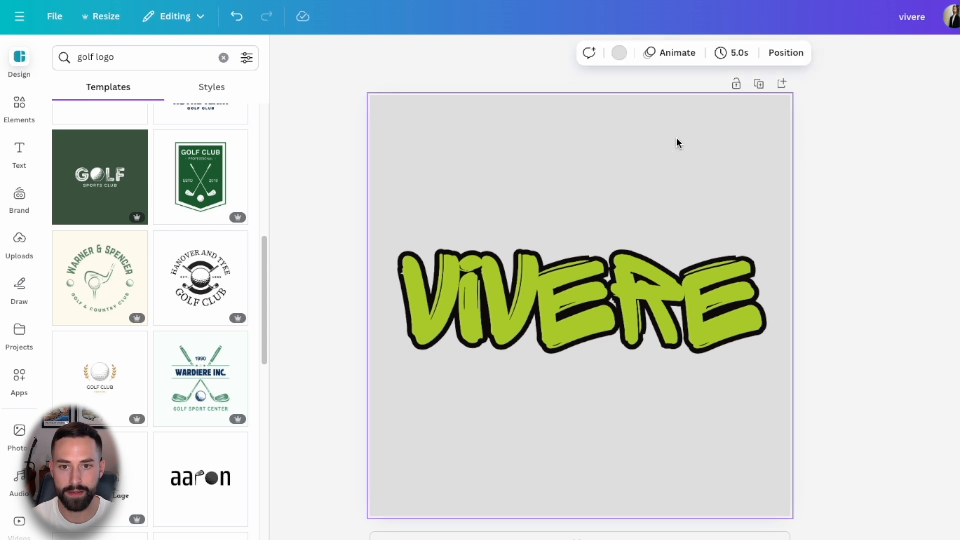
left_click(910, 190)
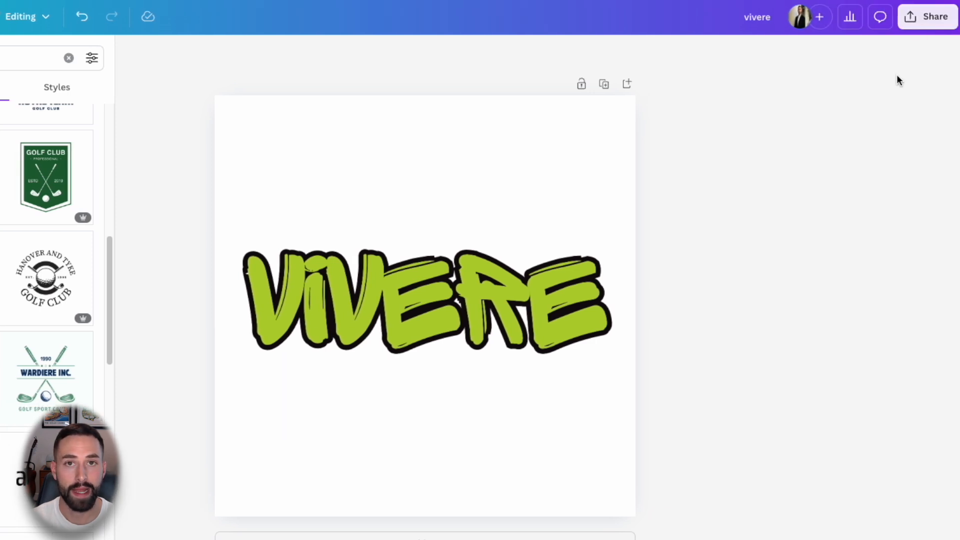
- Download the VIVERE design as a JPG at quality 100, saving vivere.jpg to Downloads
left_click(918, 17)
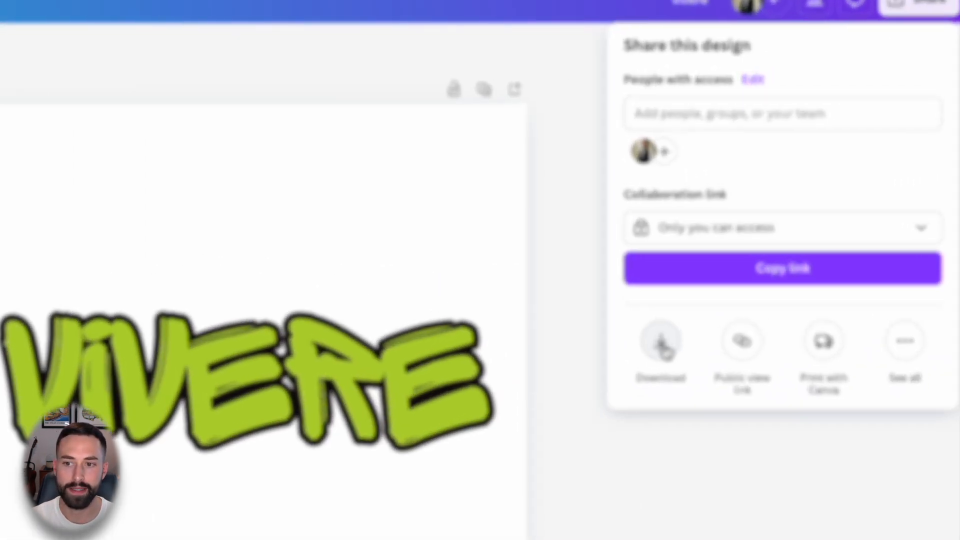
left_click(739, 275)
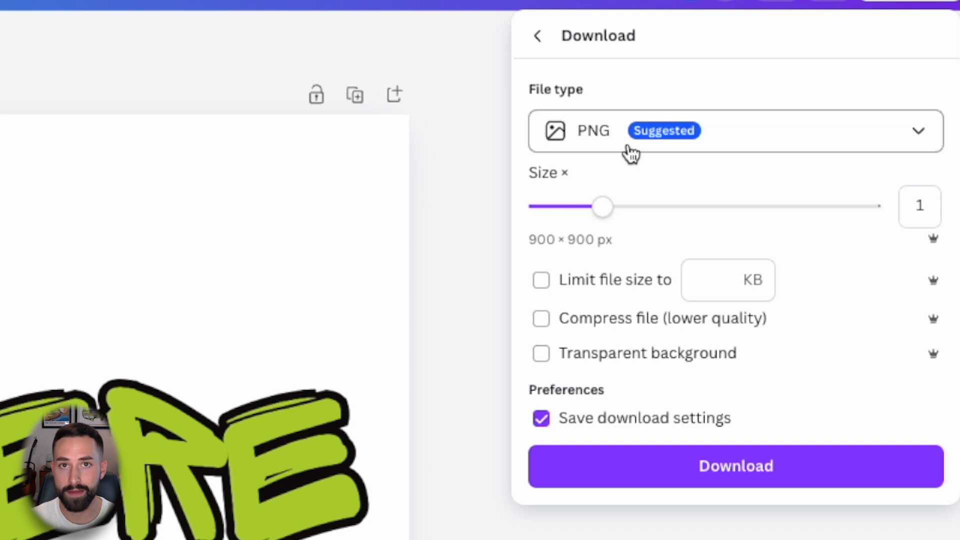
left_click(602, 140)
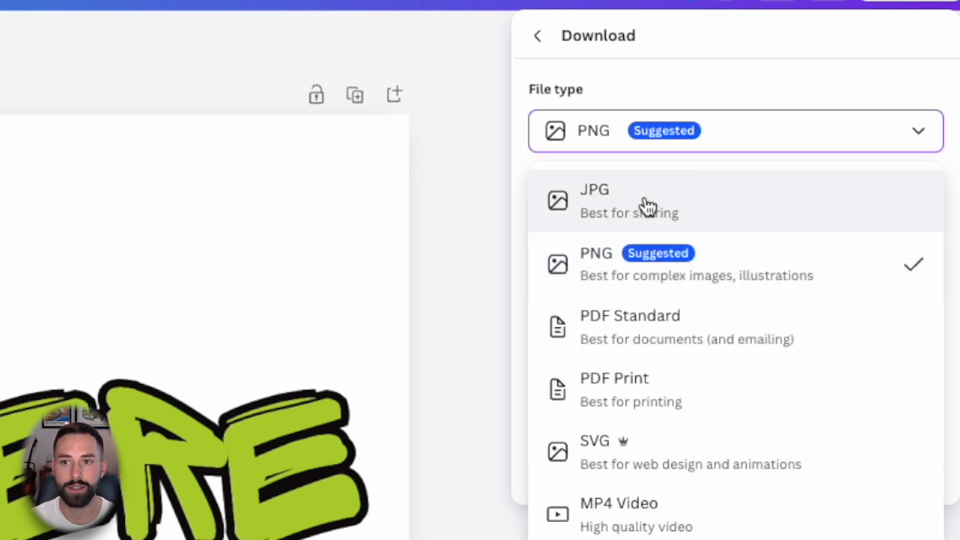
left_click(648, 206)
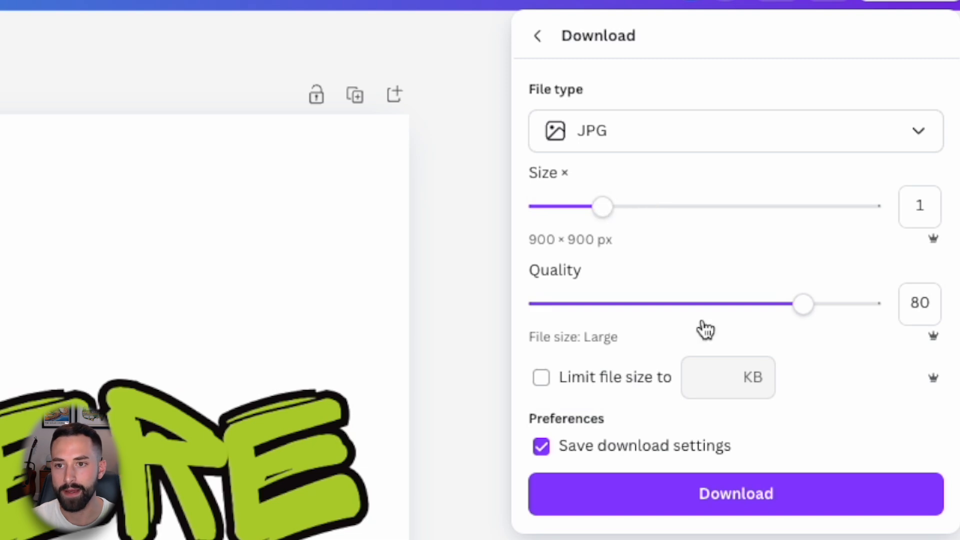
left_click_drag(805, 306, 908, 315)
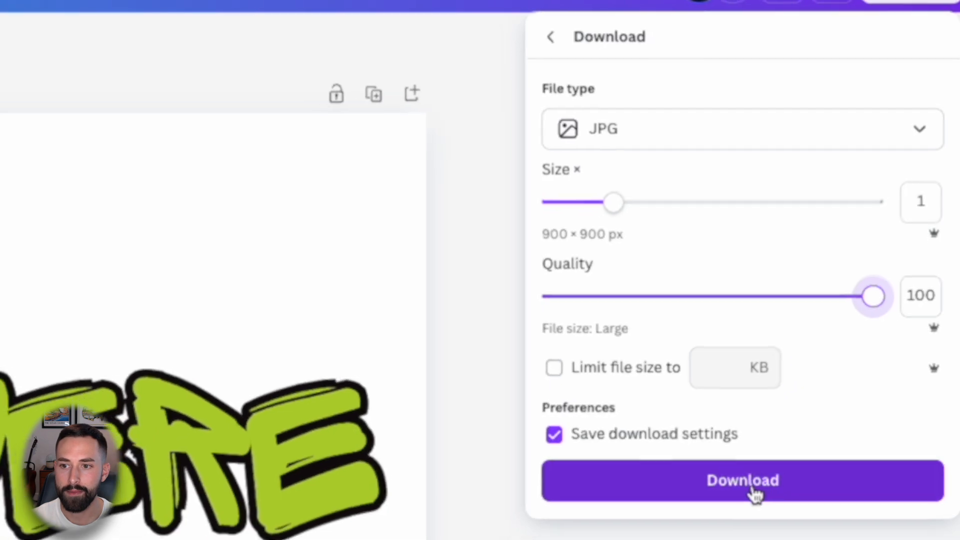
left_click(755, 494)
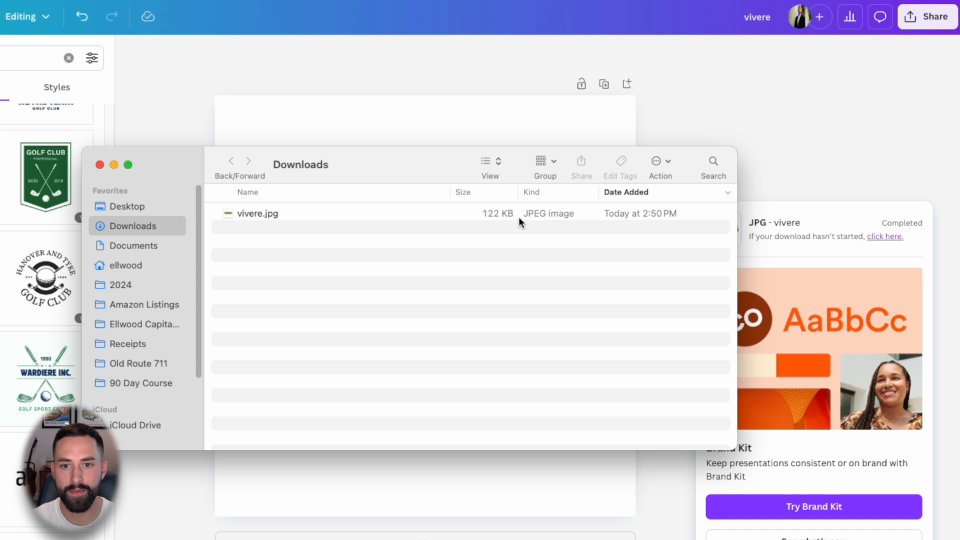
- Open vivere.jpg from the Downloads folder in Preview
left_click(501, 216)
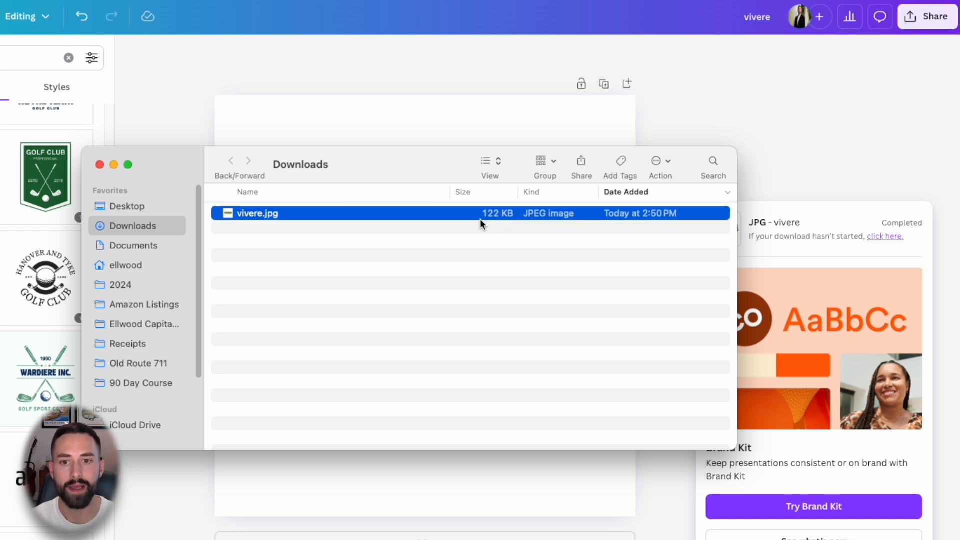
double_click(379, 215)
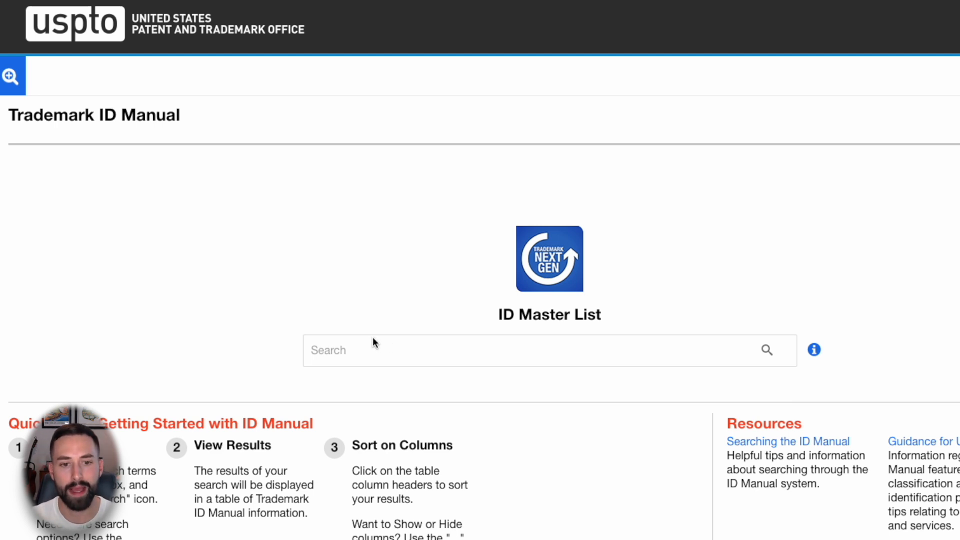
- Search the ID Master List for 'golf headcover', which returns no records
left_click(458, 345)
type("golf headcover")
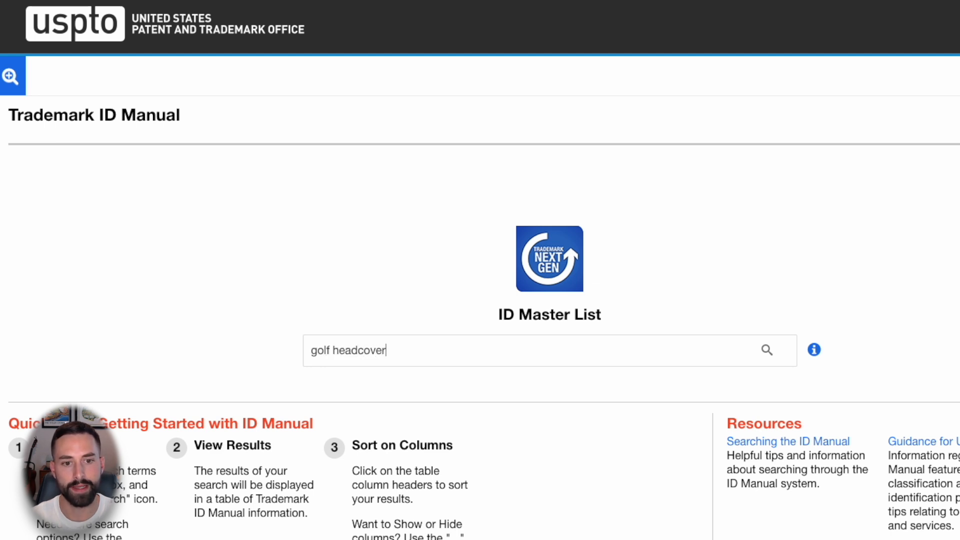
key("Return")
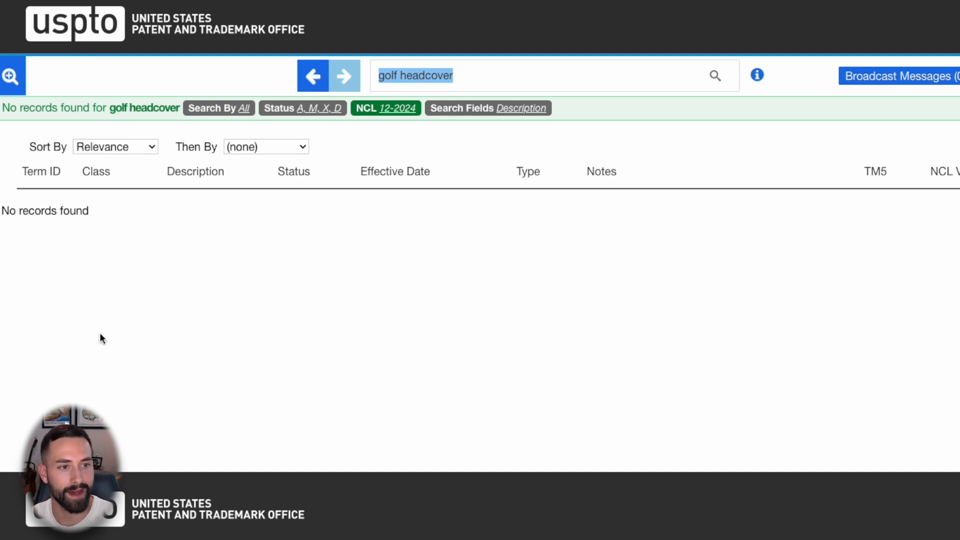
double_click(44, 211)
triple_click(45, 210)
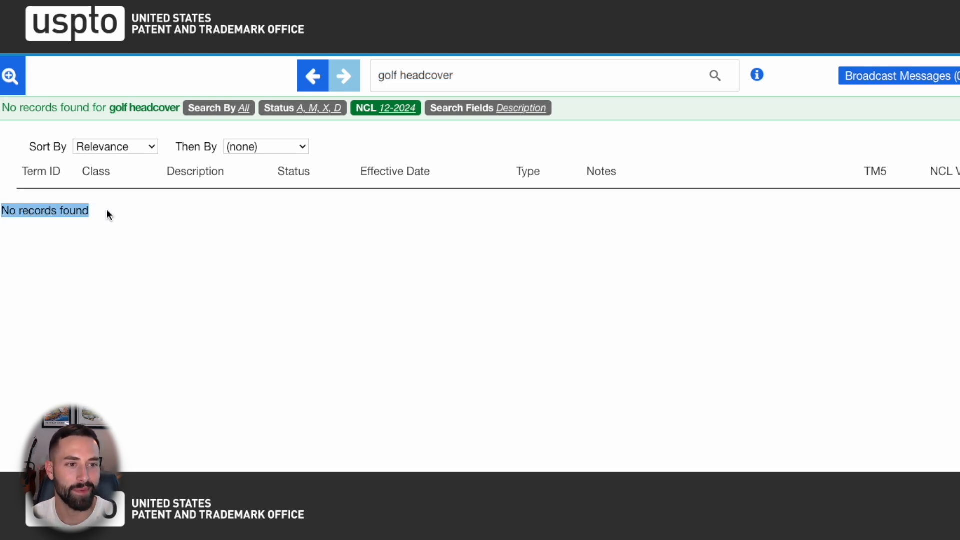
left_click(120, 218)
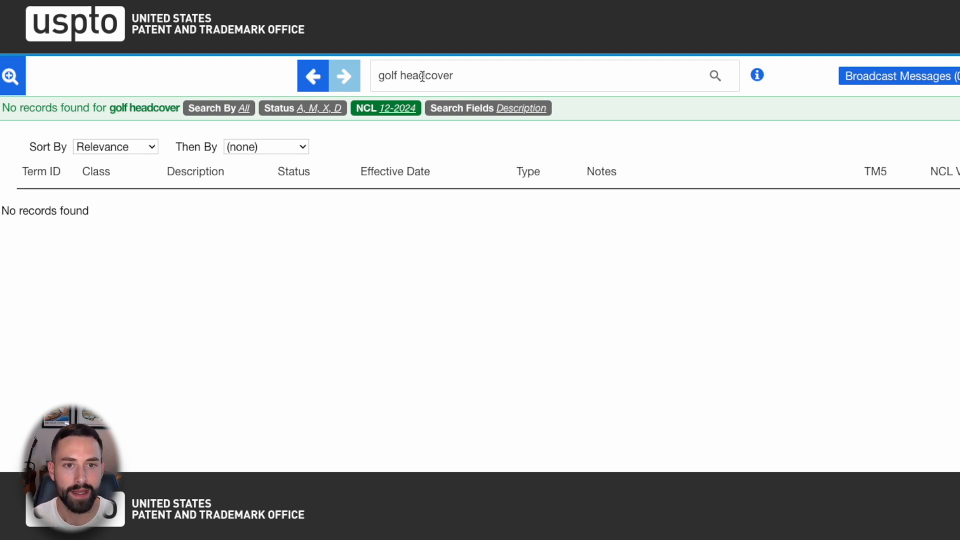
- Shorten the query to 'golf cover' and rerun it, listing 14 Class 028 records
left_click_drag(423, 76, 404, 80)
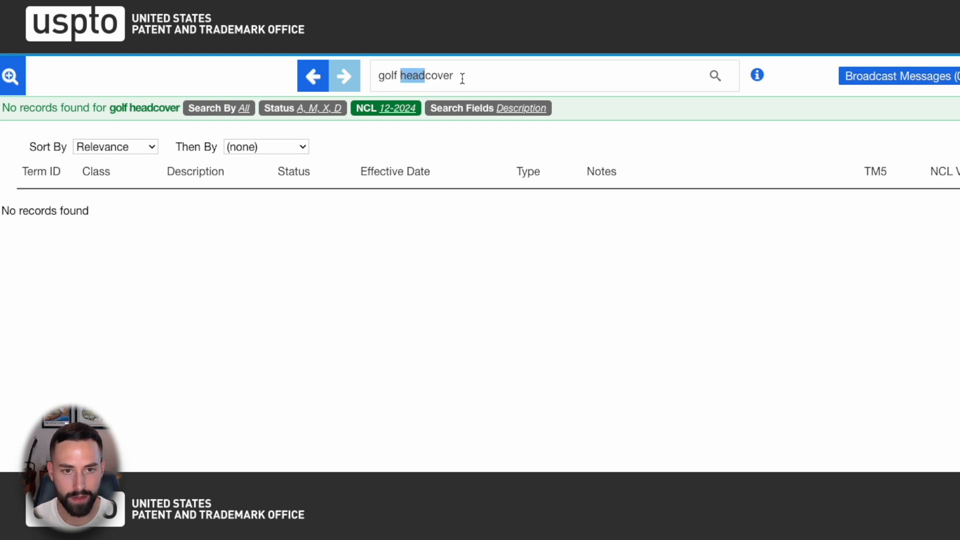
key("BackSpace")
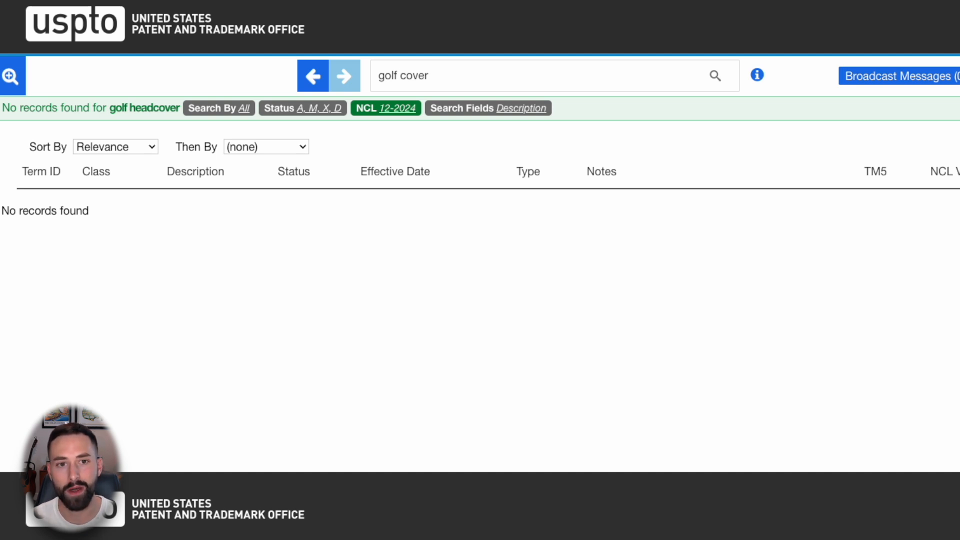
key("Return")
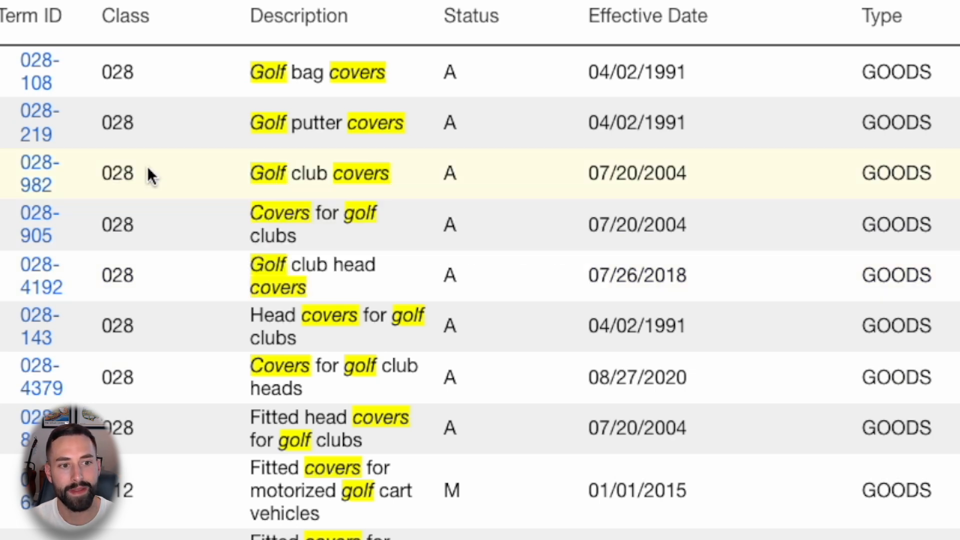
- View the class 028 description and select Term ID 028-4192 for golf club head covers
mouse_move(127, 438)
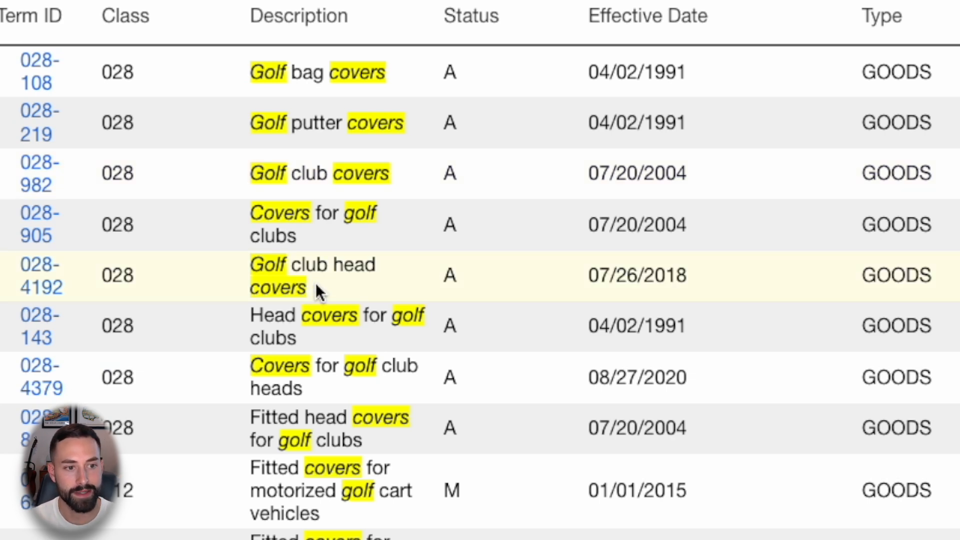
left_click(118, 284)
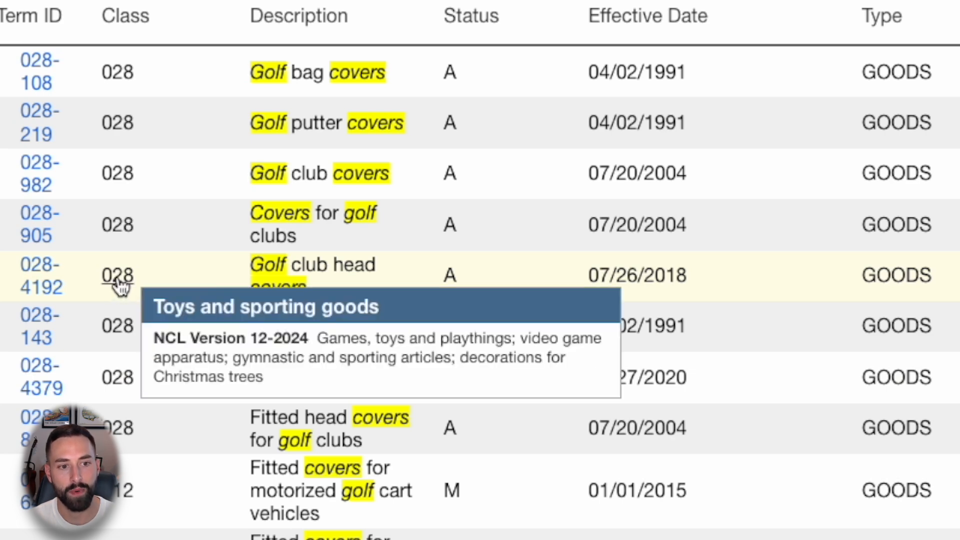
left_click_drag(67, 289, 4, 270)
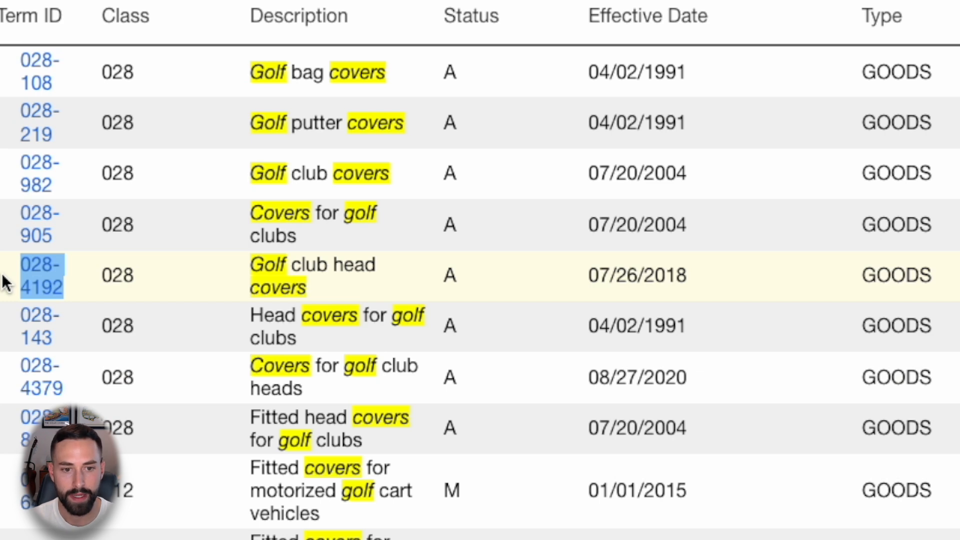
left_click(199, 234)
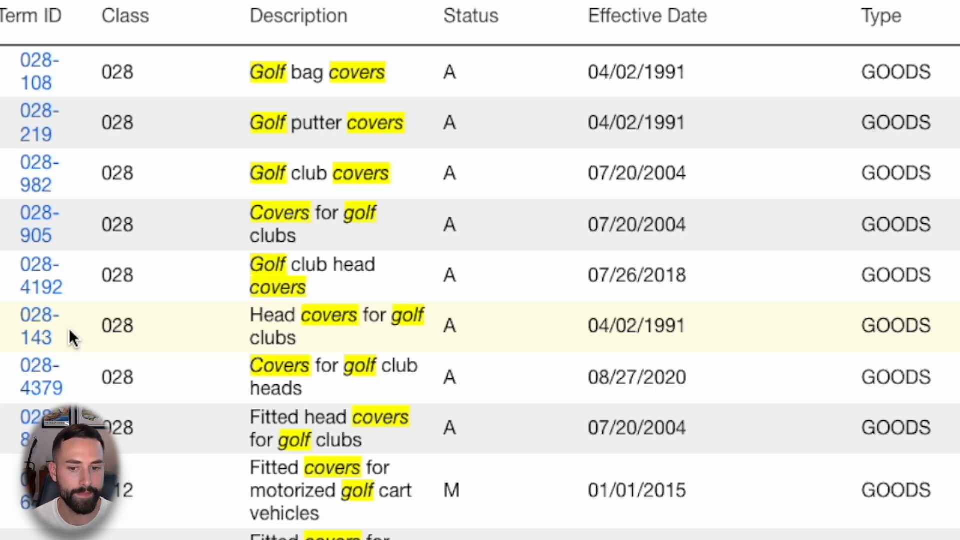
left_click_drag(20, 264, 64, 289)
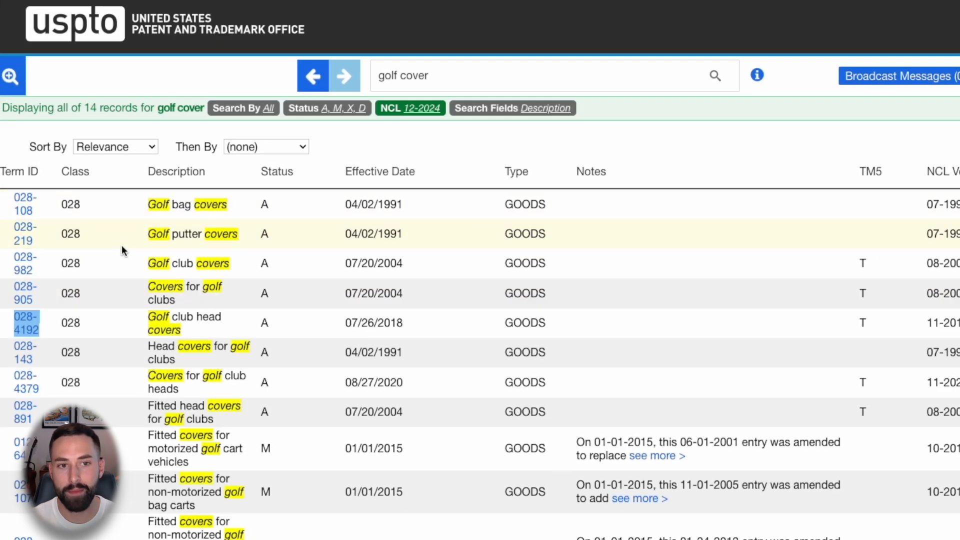
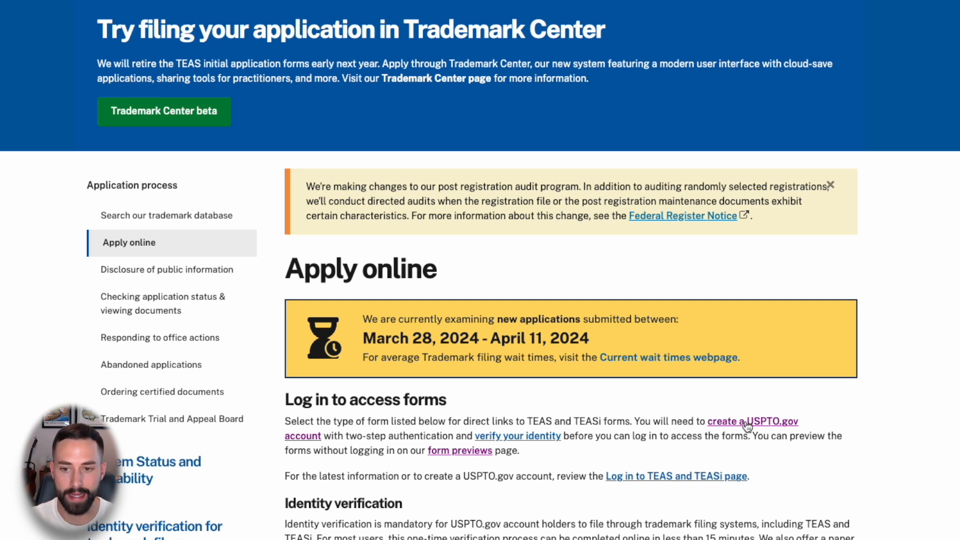
left_click_drag(637, 424, 760, 426)
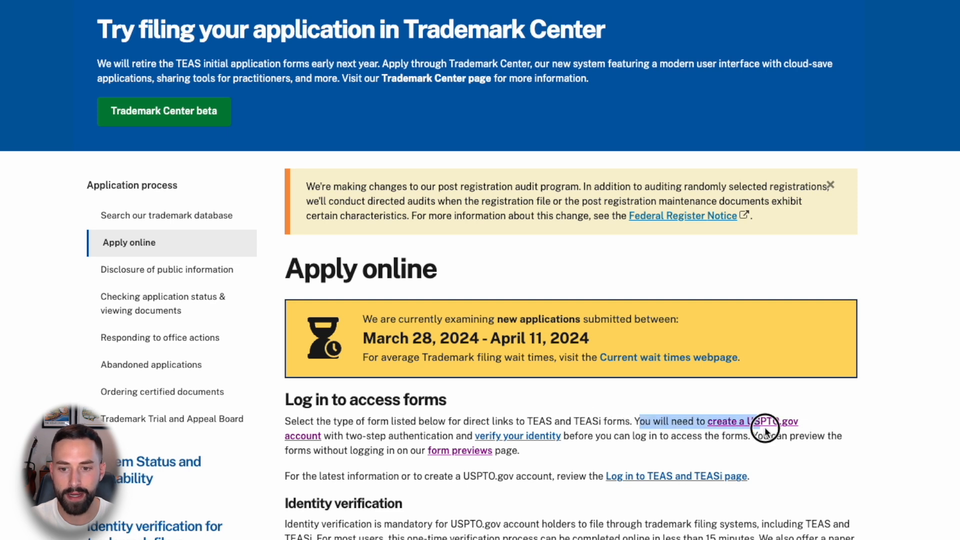
left_click(690, 431)
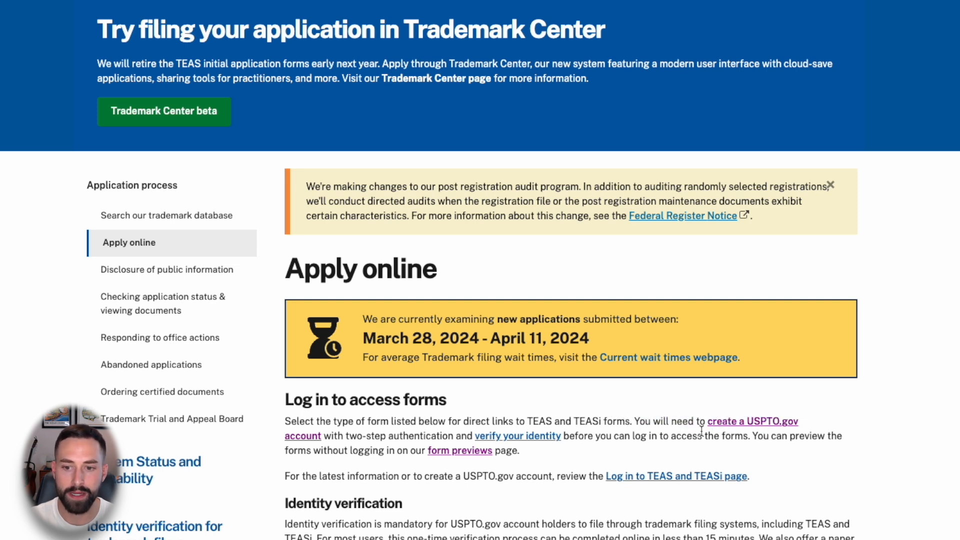
left_click(769, 424)
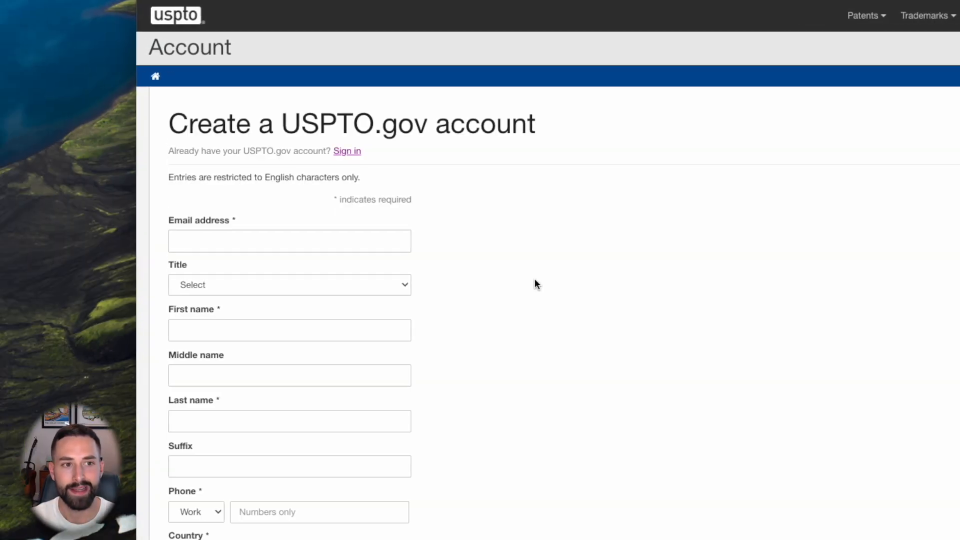
scroll(511, 261, "down", 2)
scroll(511, 261, "down", 5)
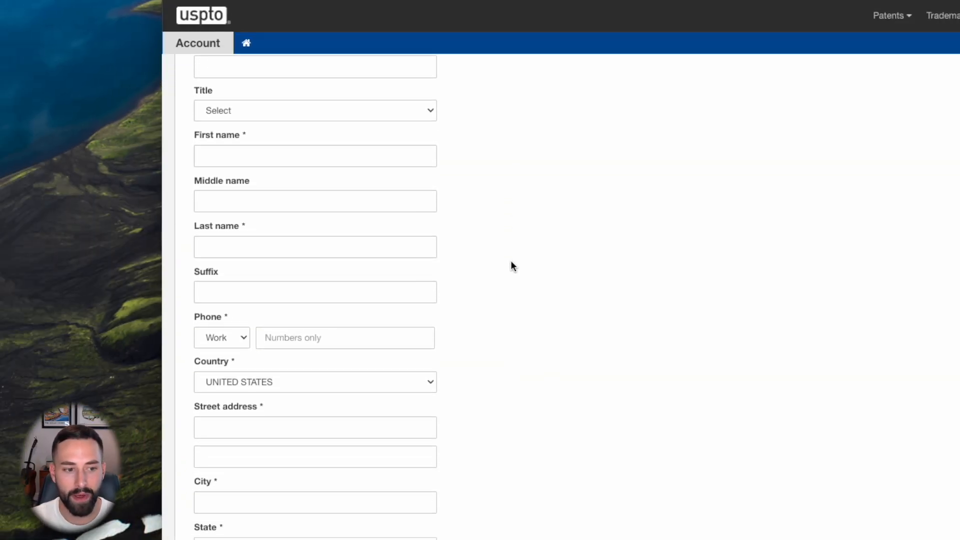
scroll(511, 261, "down", 4)
scroll(511, 261, "up", 10)
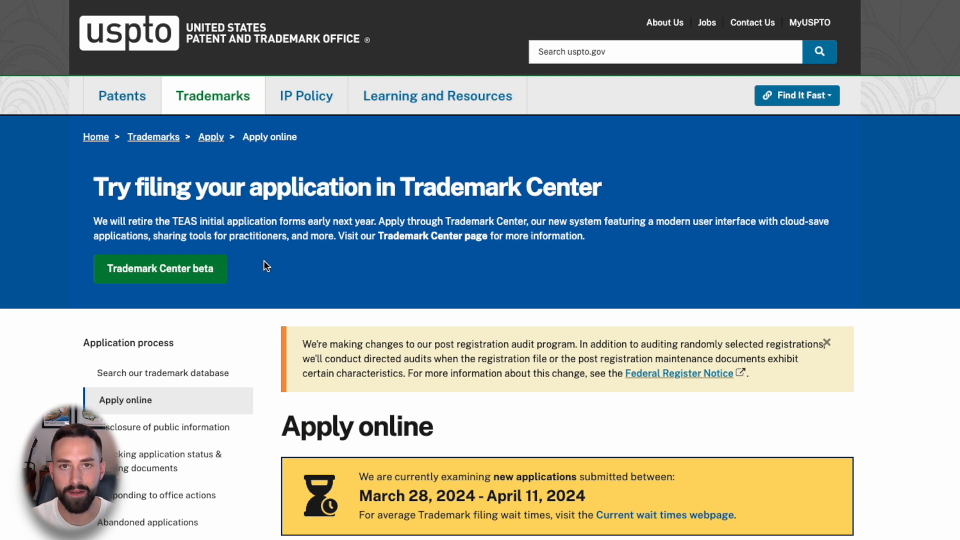
- Enter Trademark Center beta and start a new 'Apply to register a trademark' application
left_click(159, 270)
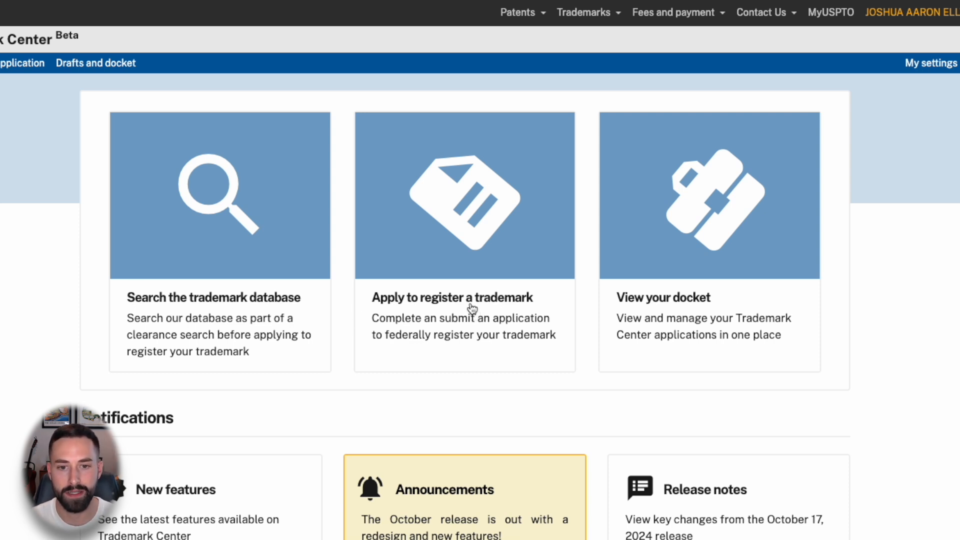
left_click(488, 201)
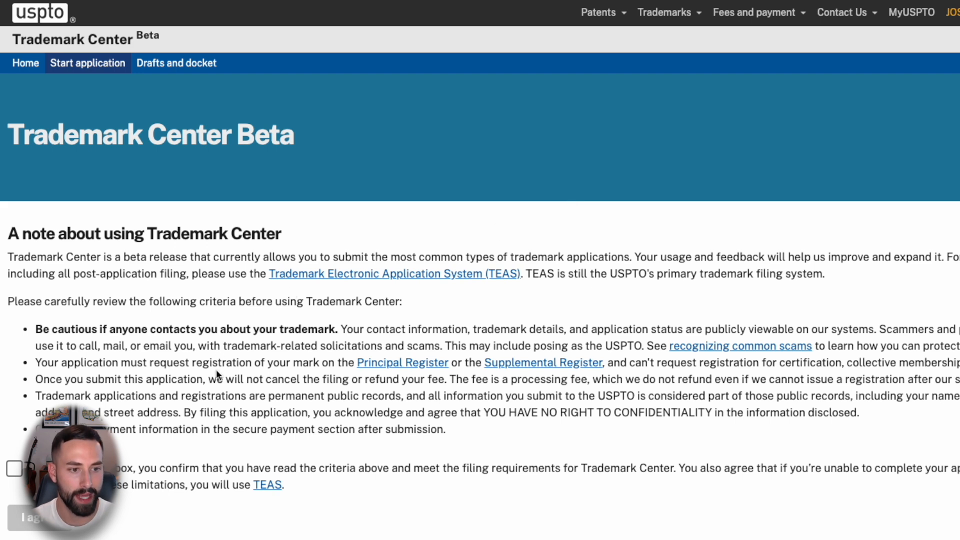
- Read the filing criteria bullets and tick the 'By checking this box' confirmation
scroll(64, 404, "down", 1)
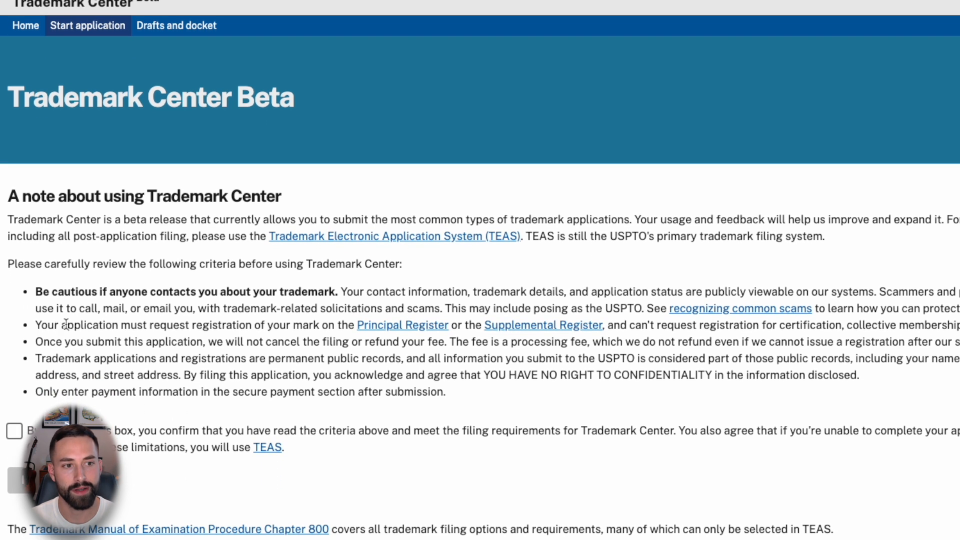
left_click_drag(36, 292, 337, 298)
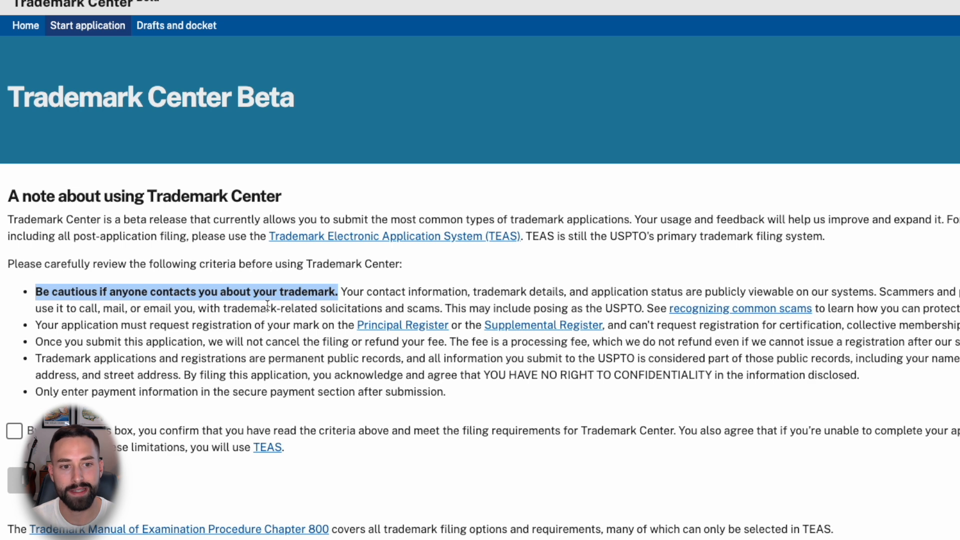
left_click(385, 293)
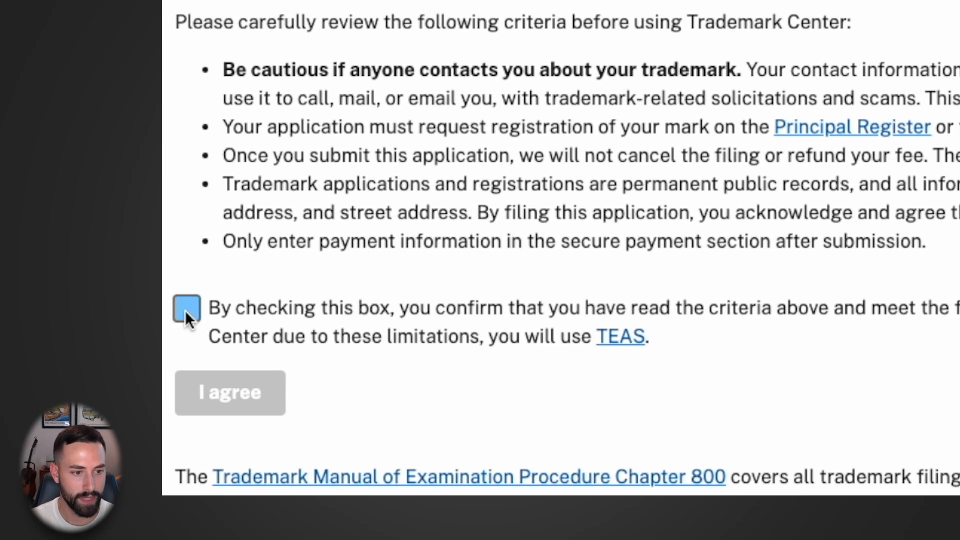
left_click(187, 308)
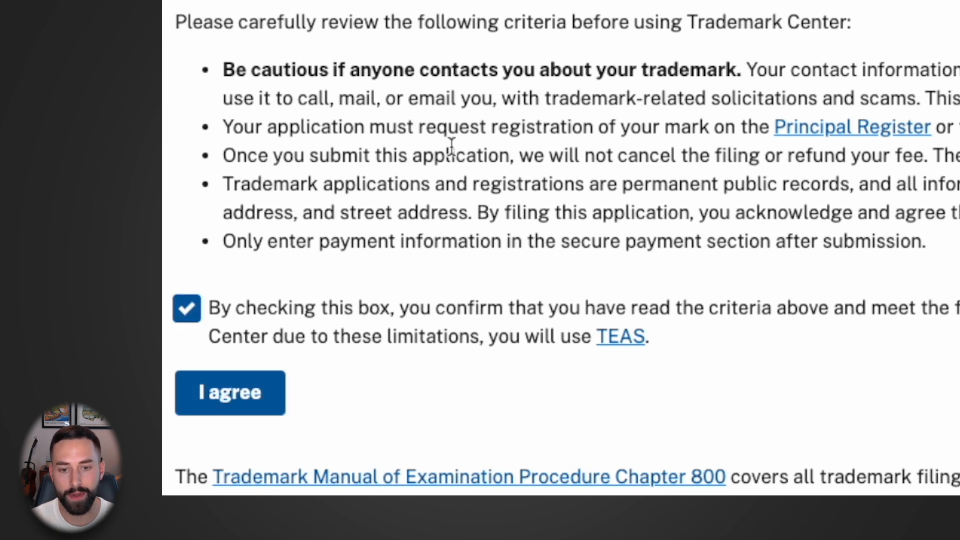
scroll(345, 380, "down", 1)
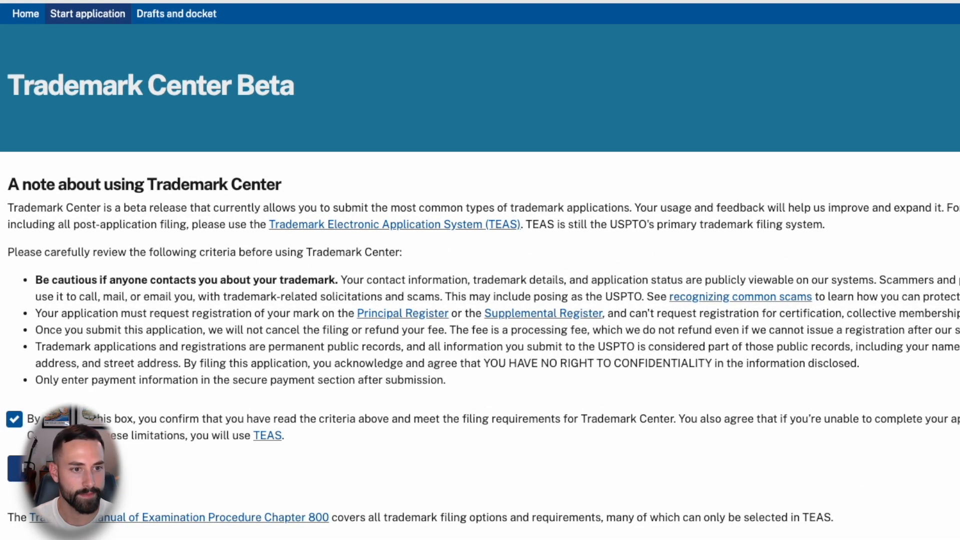
- Agree to the criteria and continue with TEAS Plus at $250 per class
left_click(20, 468)
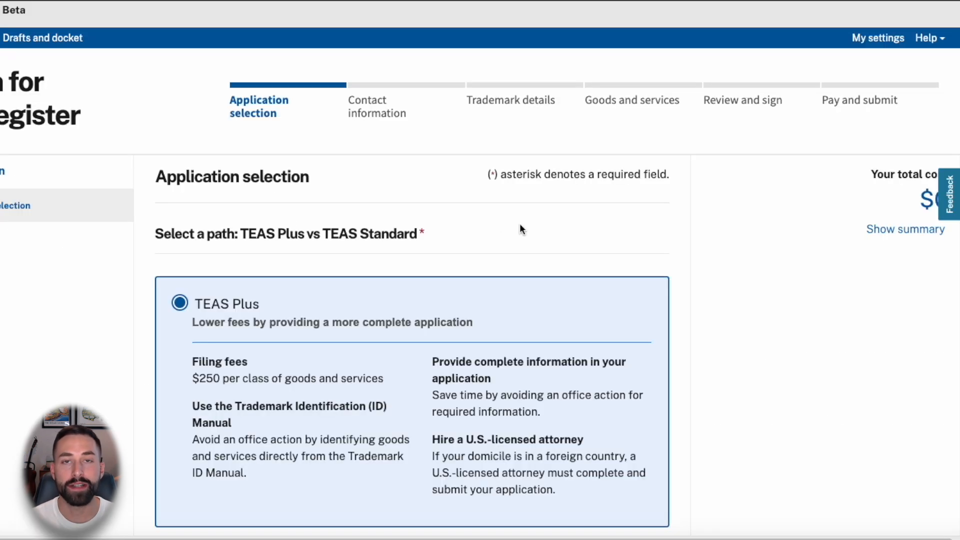
scroll(660, 220, "down", 1)
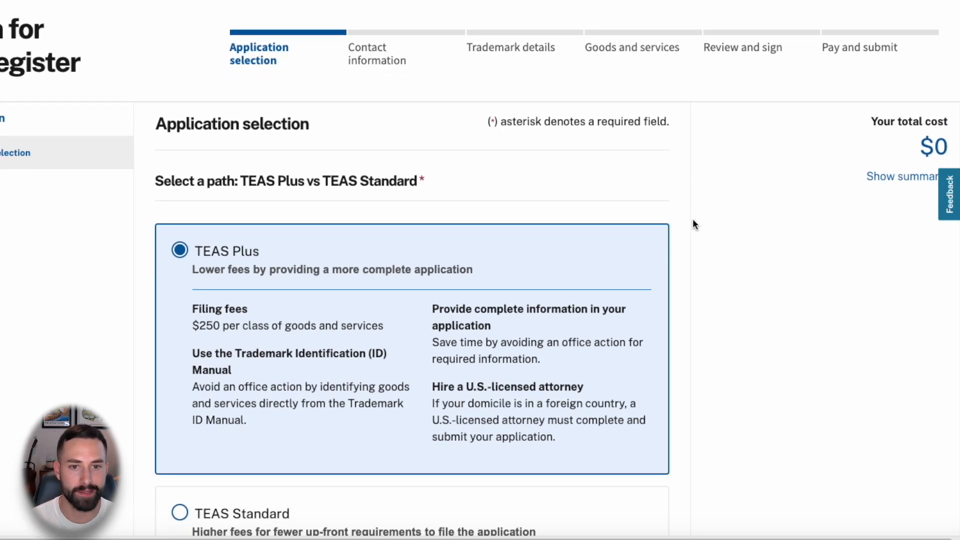
scroll(692, 223, "down", 3)
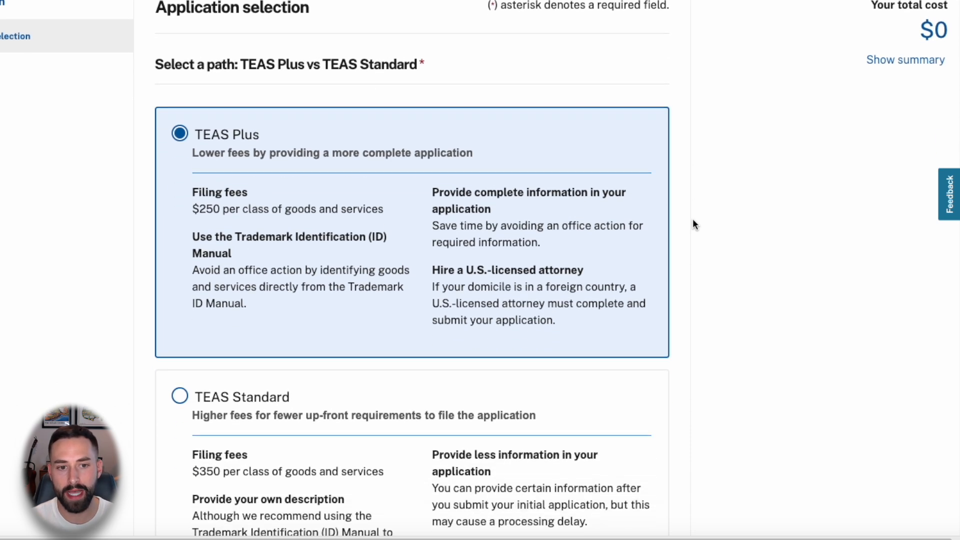
scroll(693, 223, "down", 1)
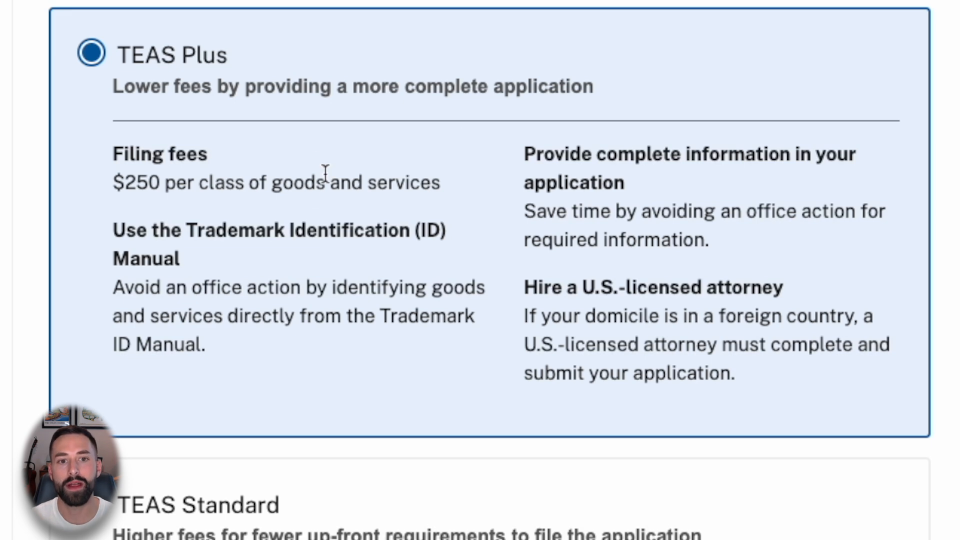
left_click_drag(199, 231, 448, 240)
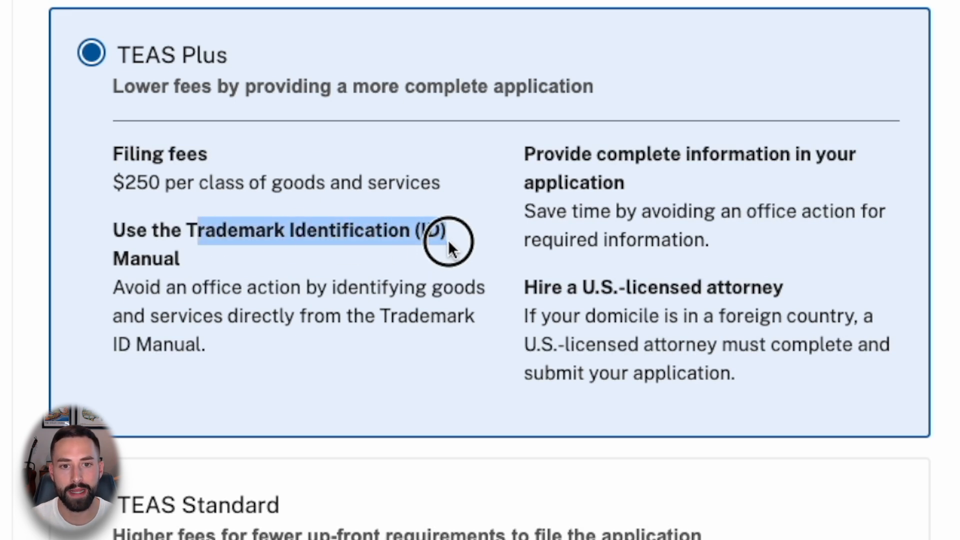
left_click(319, 261)
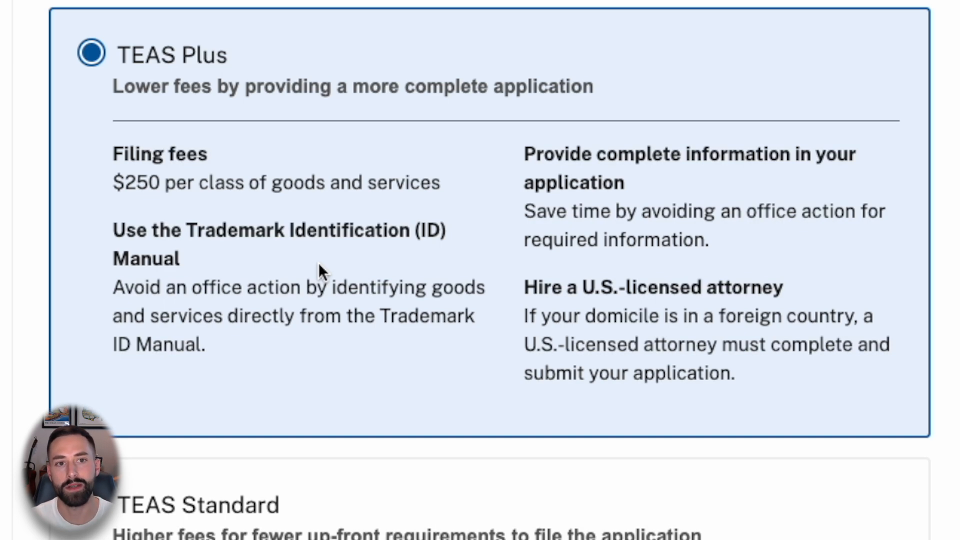
scroll(875, 169, "down", 5)
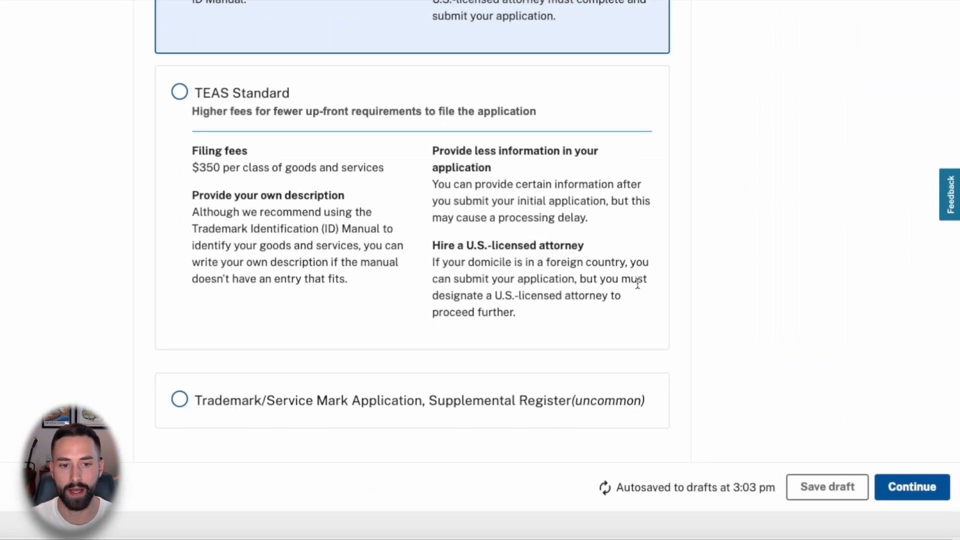
left_click(905, 490)
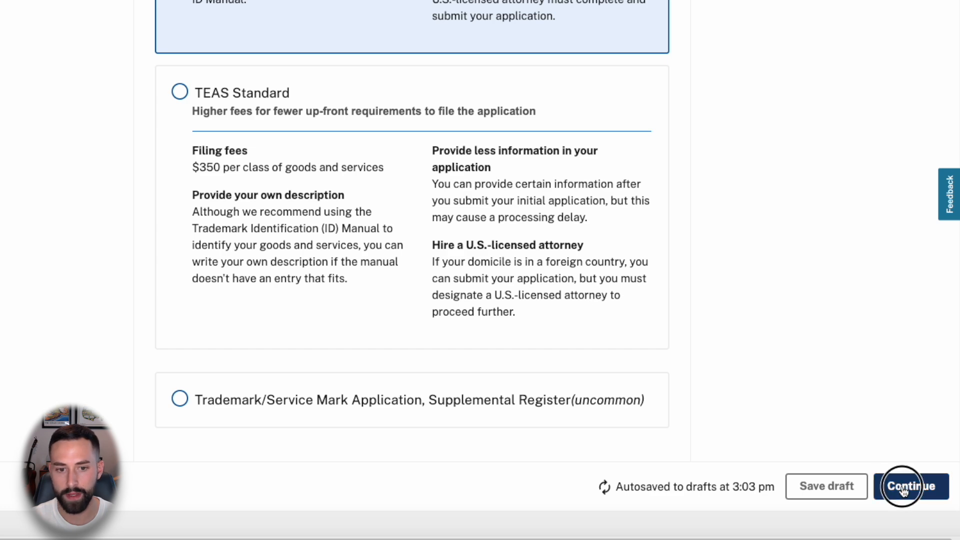
- Set the owner as a United States limited liability company
scroll(760, 268, "down", 5)
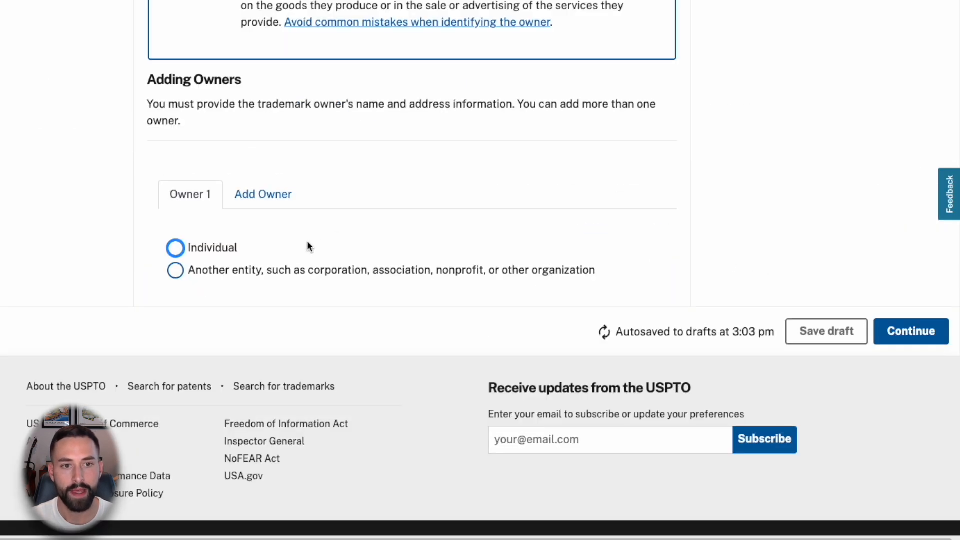
scroll(339, 258, "up", 3)
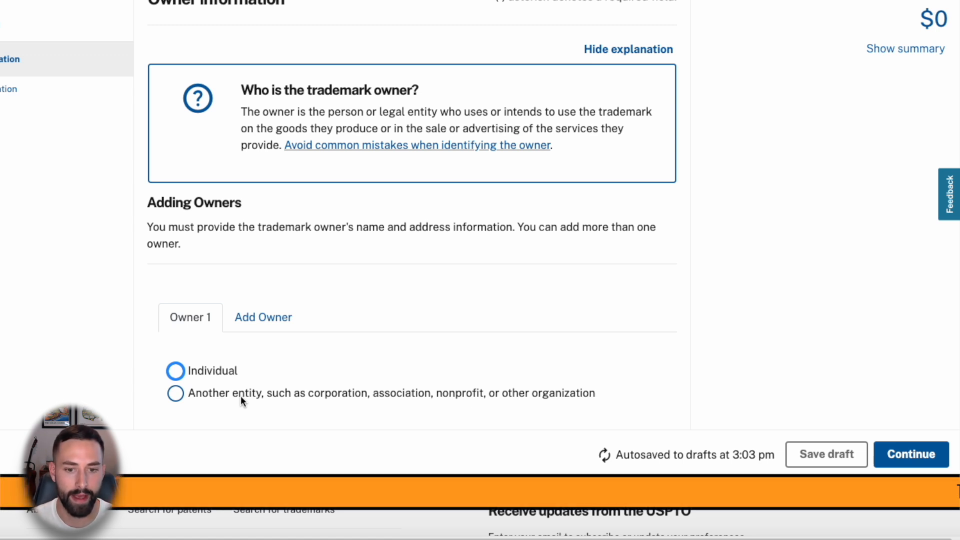
left_click(201, 393)
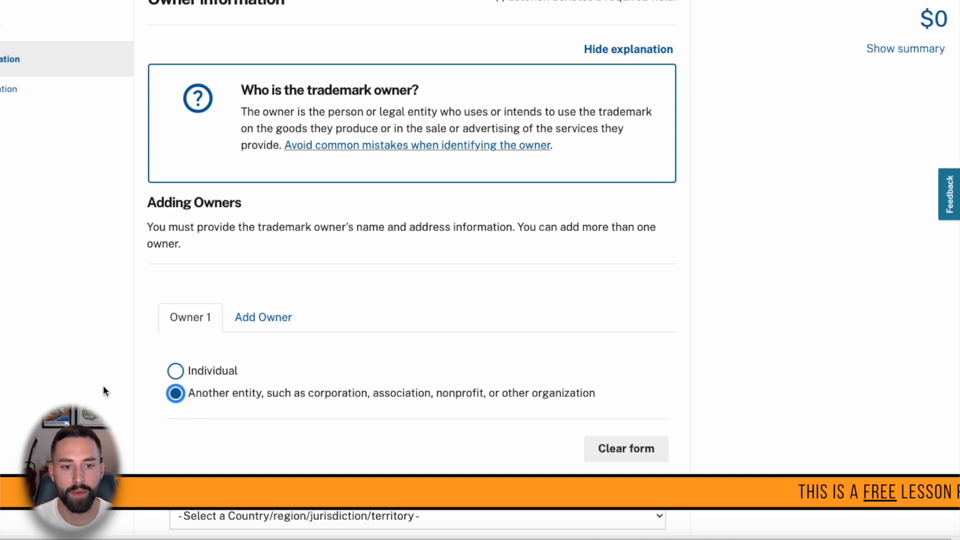
scroll(111, 390, "down", 1)
scroll(111, 393, "down", 4)
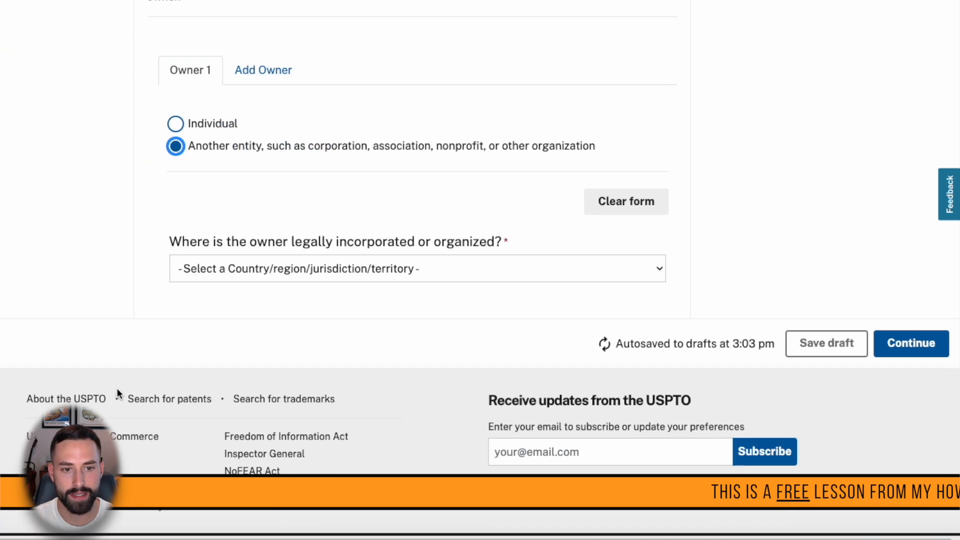
left_click(353, 270)
left_click(343, 288)
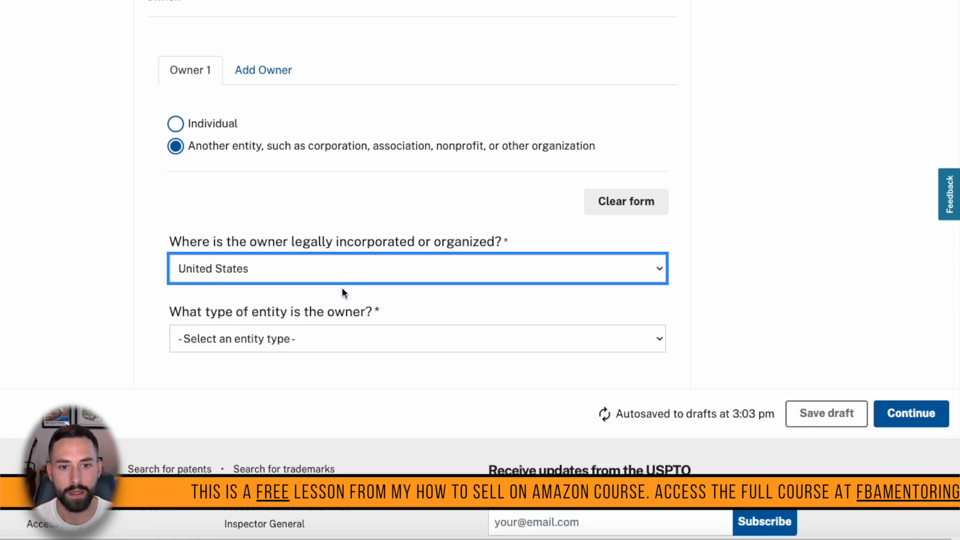
left_click(264, 339)
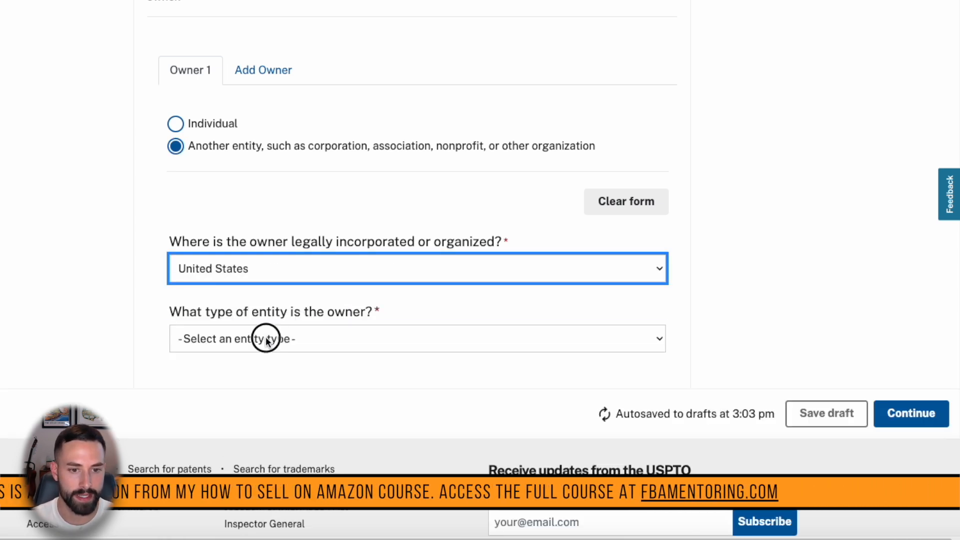
left_click(275, 376)
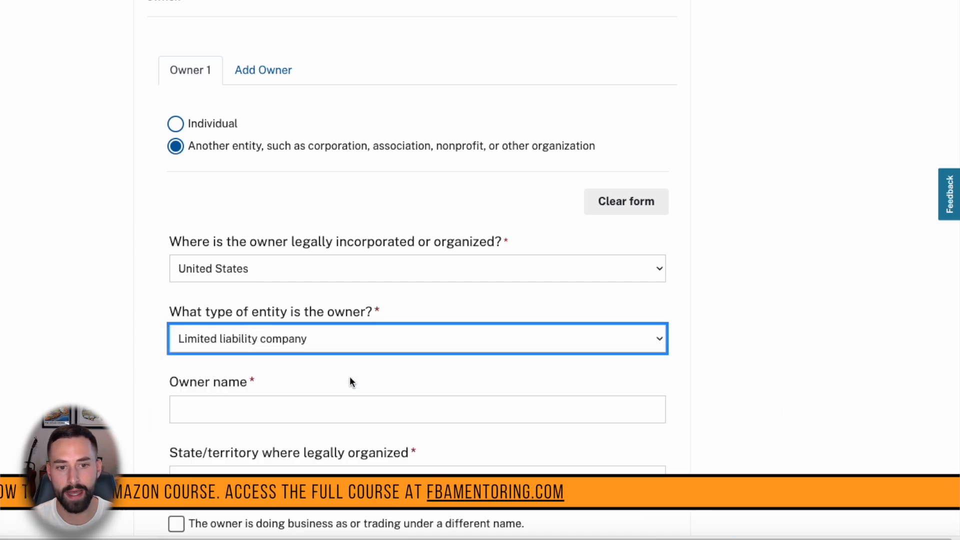
- Enter owner name 'Debt To Dollars' with Texas as the state of organization
scroll(194, 343, "down", 1)
left_click(235, 348)
scroll(105, 328, "down", 4)
scroll(110, 329, "up", 1)
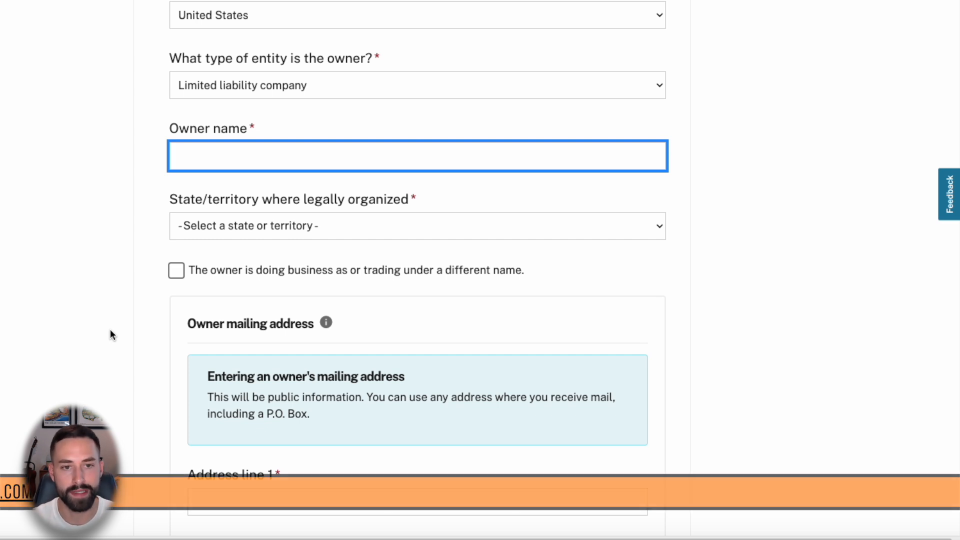
type("Debt To Dollars")
left_click(140, 210)
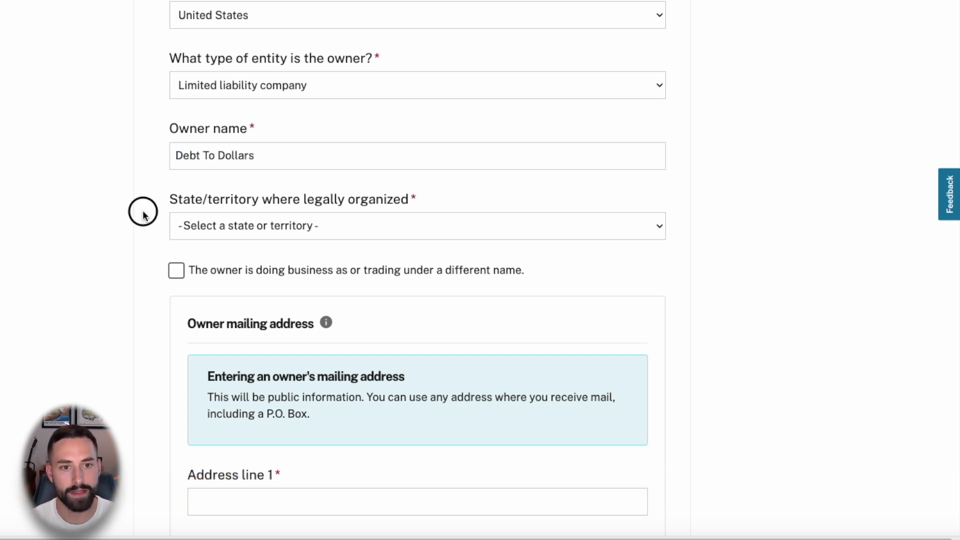
left_click(287, 228)
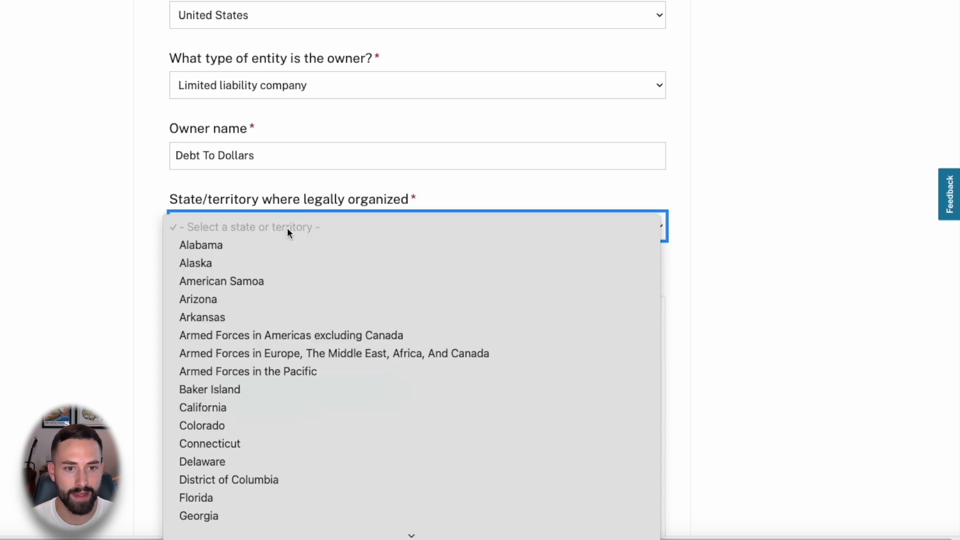
type("tex")
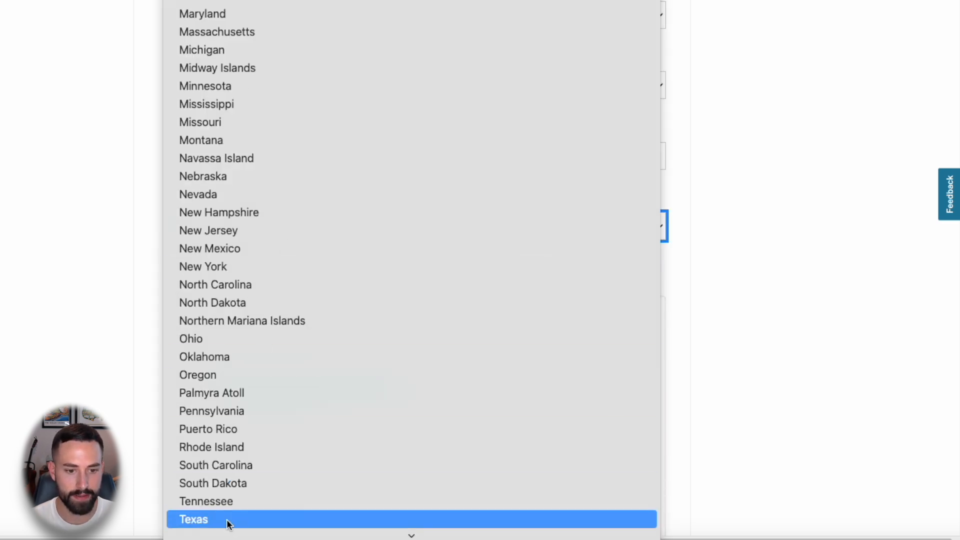
left_click(226, 519)
scroll(127, 294, "down", 4)
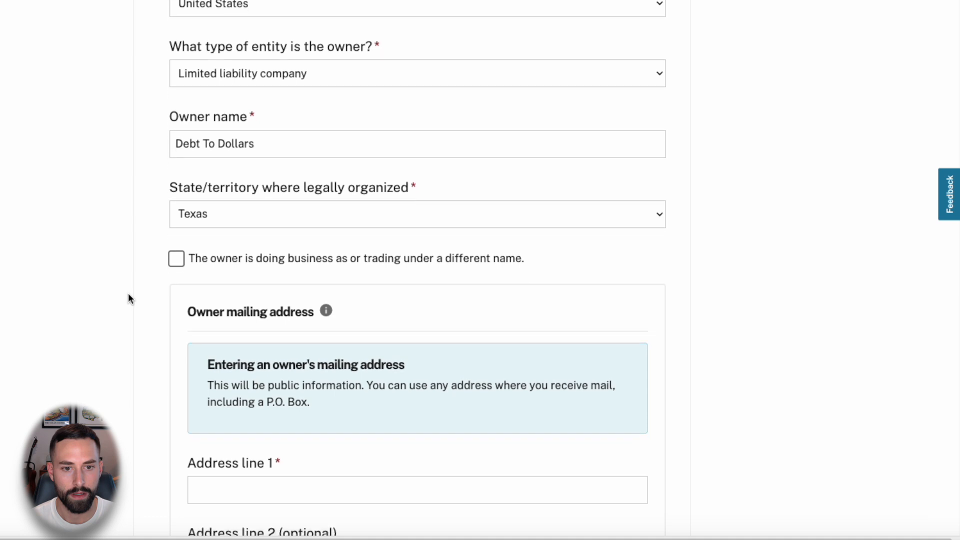
scroll(128, 293, "down", 3)
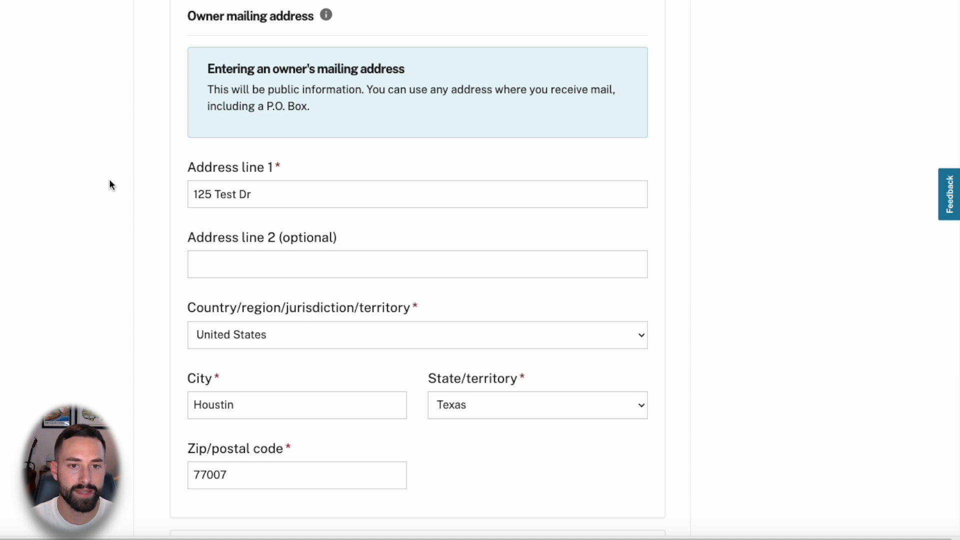
- Make the owner's domicile address the same as the mailing address
scroll(110, 184, "down", 9)
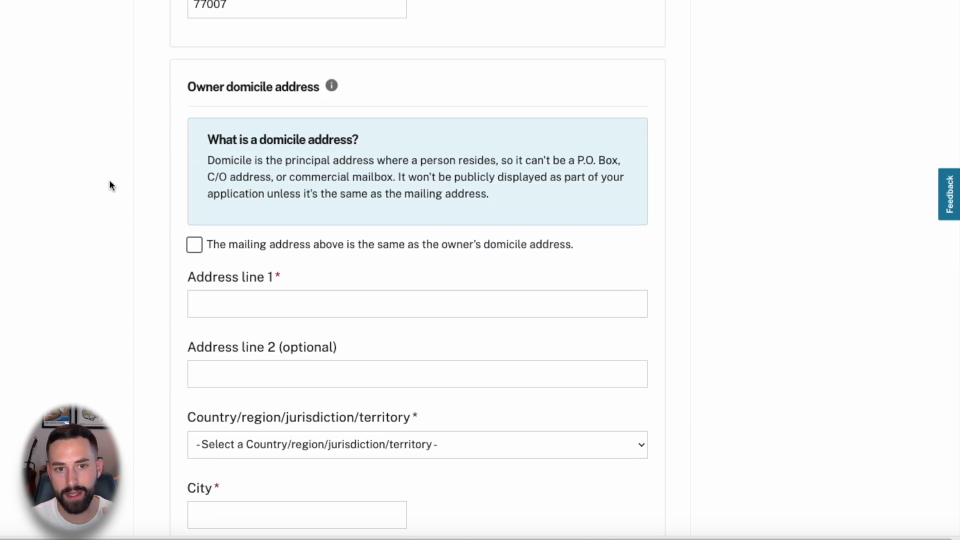
scroll(110, 184, "down", 2)
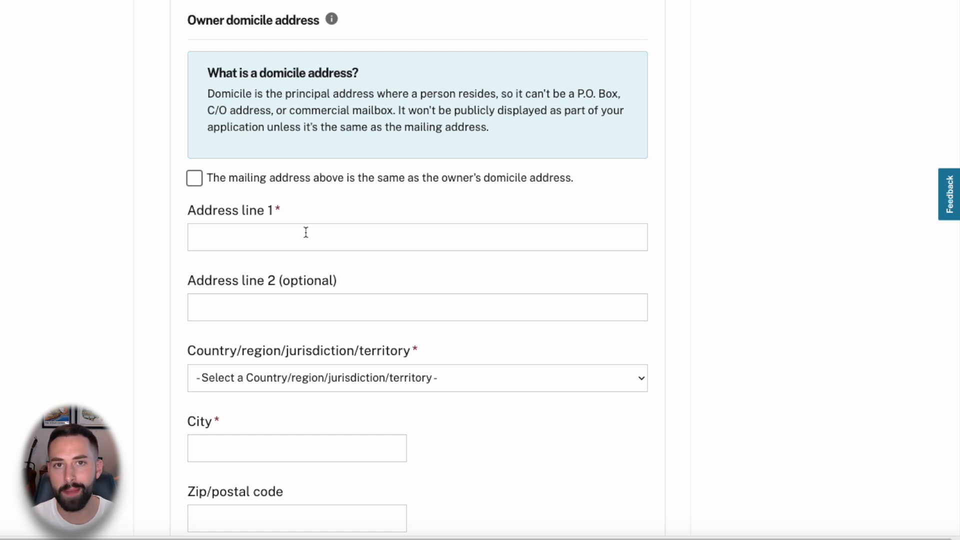
left_click(217, 181)
left_click(80, 182)
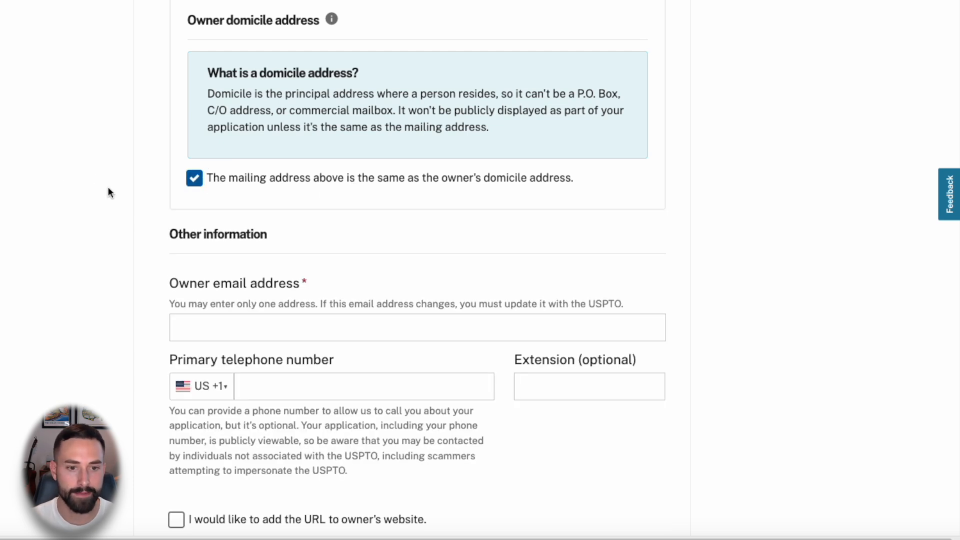
scroll(108, 187, "down", 2)
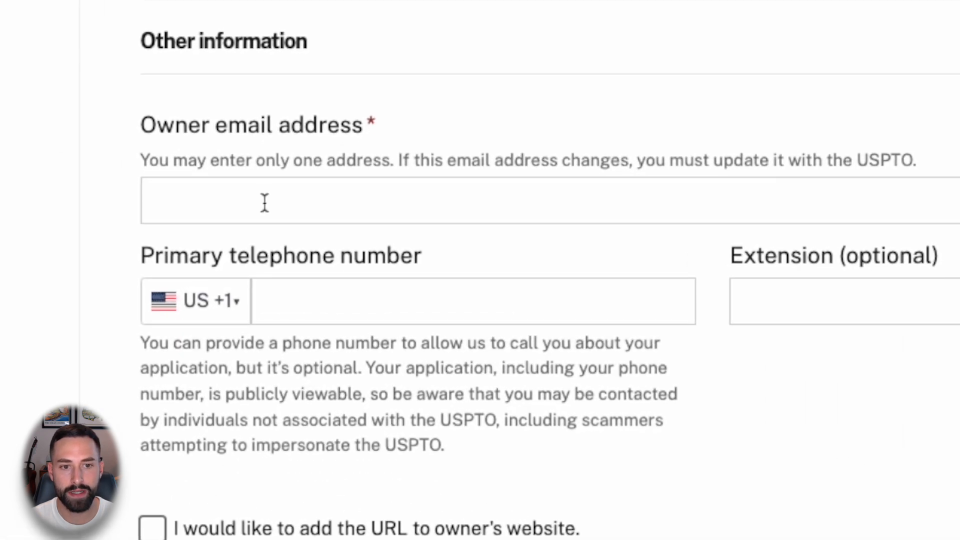
- Enter the owner's email address and leave the phone number blank
left_click(263, 203)
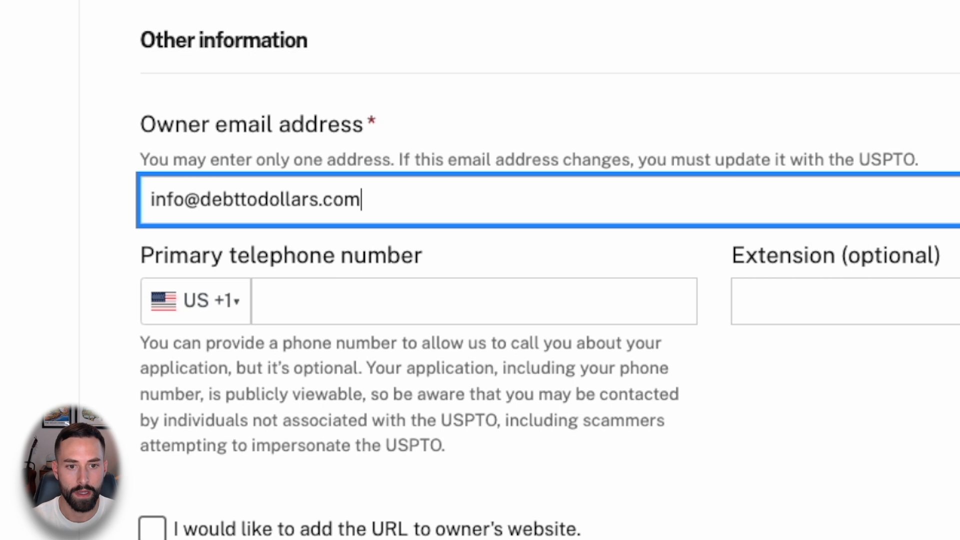
left_click(329, 300)
left_click(330, 262)
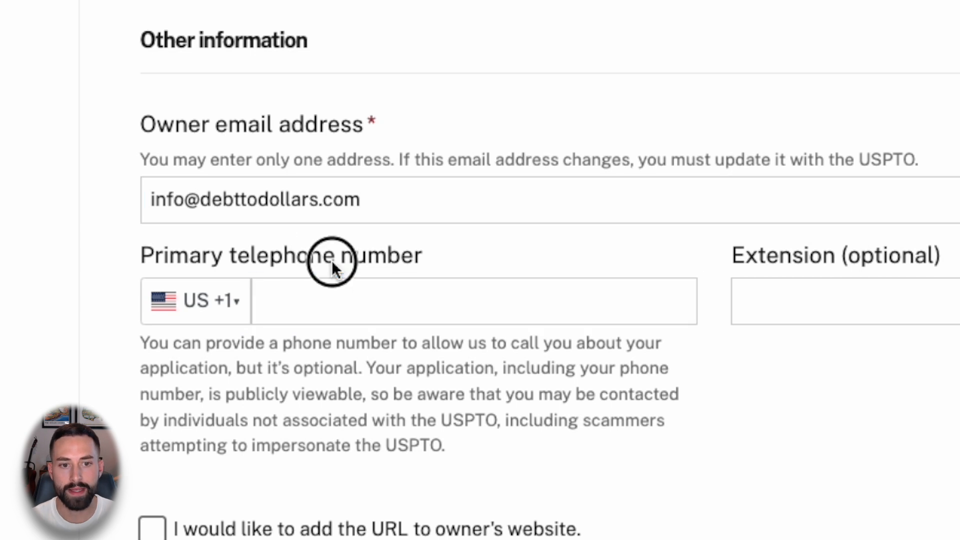
left_click(2, 295)
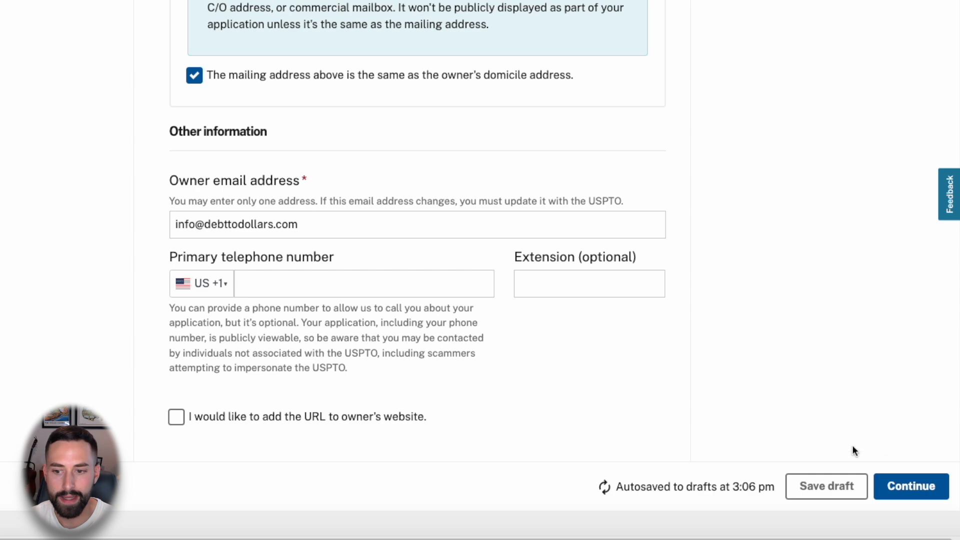
- Review the correspondence information, answer No to courtesy copies, and continue to Mark selection
left_click(902, 486)
scroll(767, 296, "down", 7)
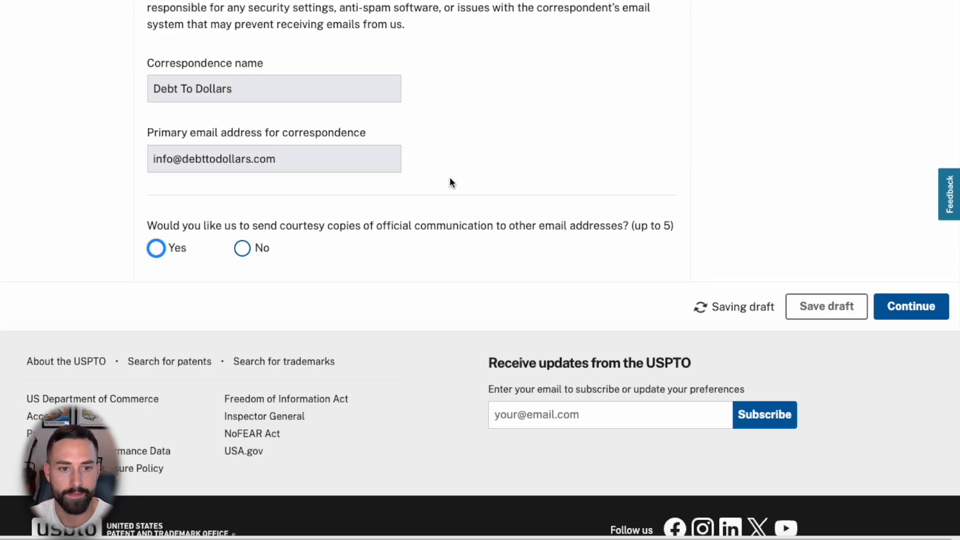
scroll(460, 187, "up", 6)
scroll(460, 184, "up", 2)
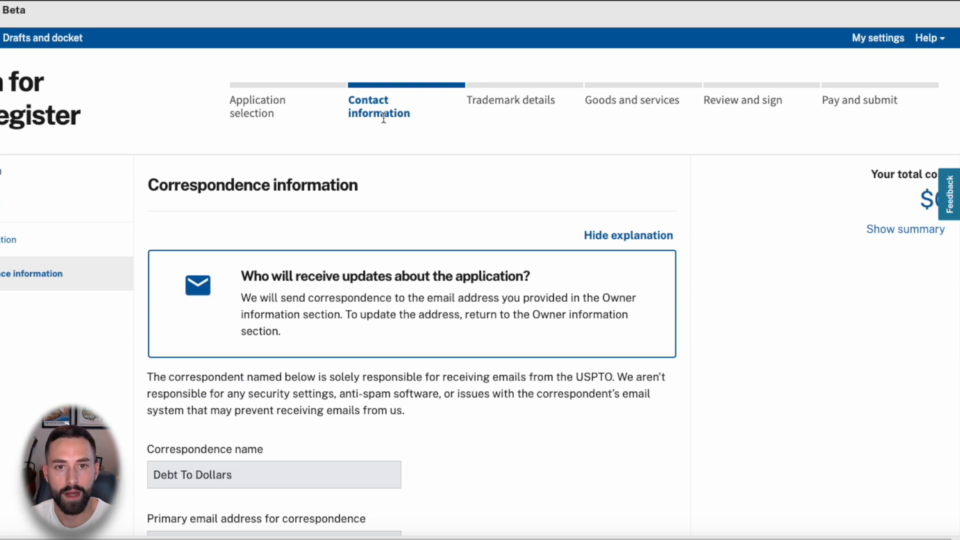
scroll(379, 141, "down", 4)
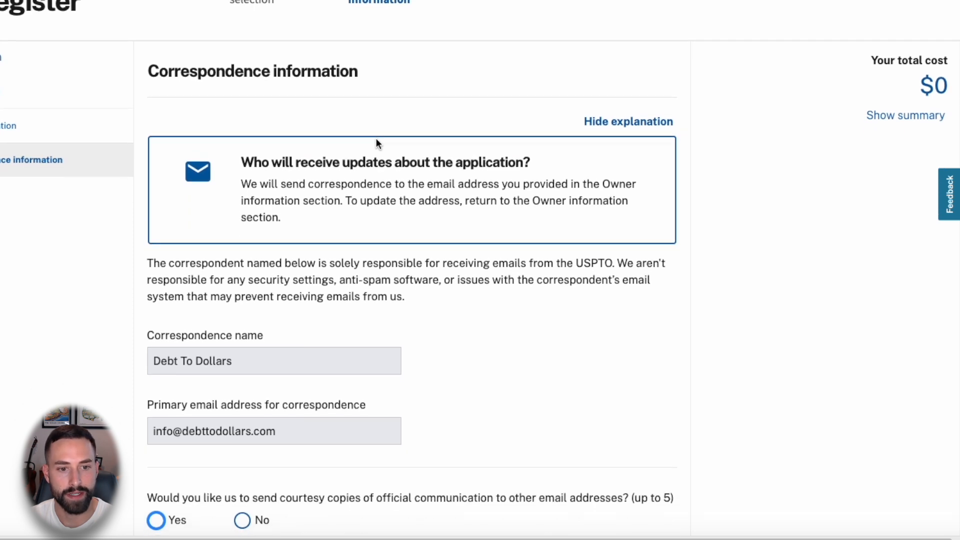
scroll(376, 143, "down", 1)
double_click(228, 329)
left_click(269, 304)
scroll(270, 294, "down", 1)
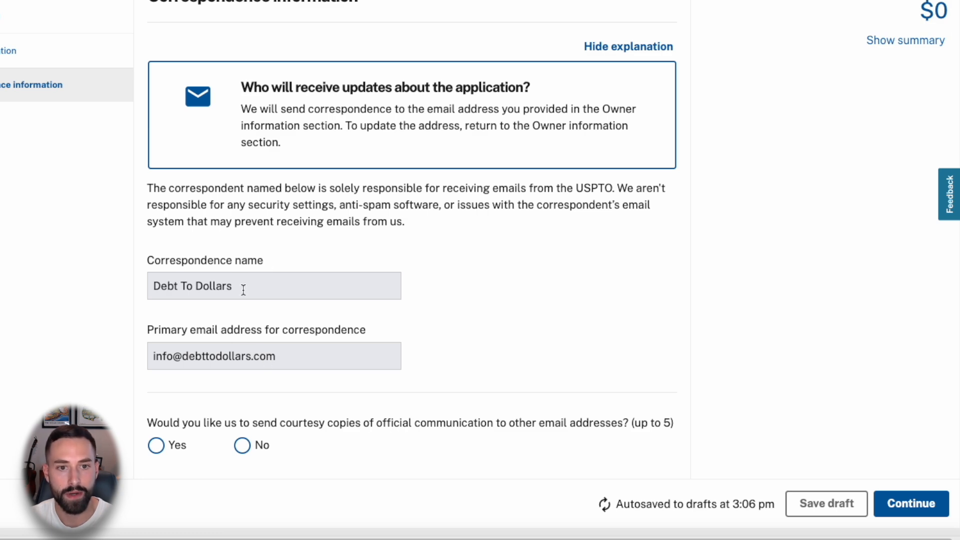
scroll(244, 288, "down", 4)
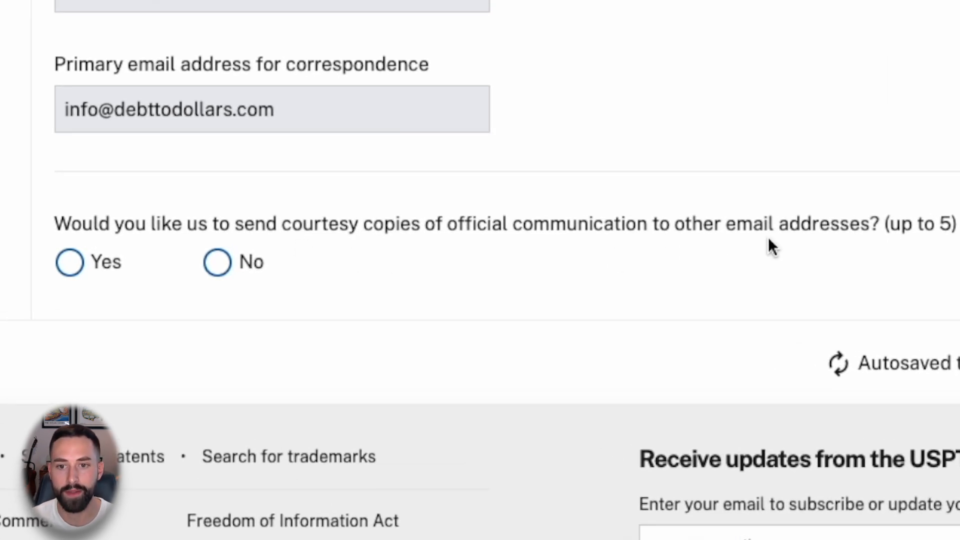
left_click(218, 264)
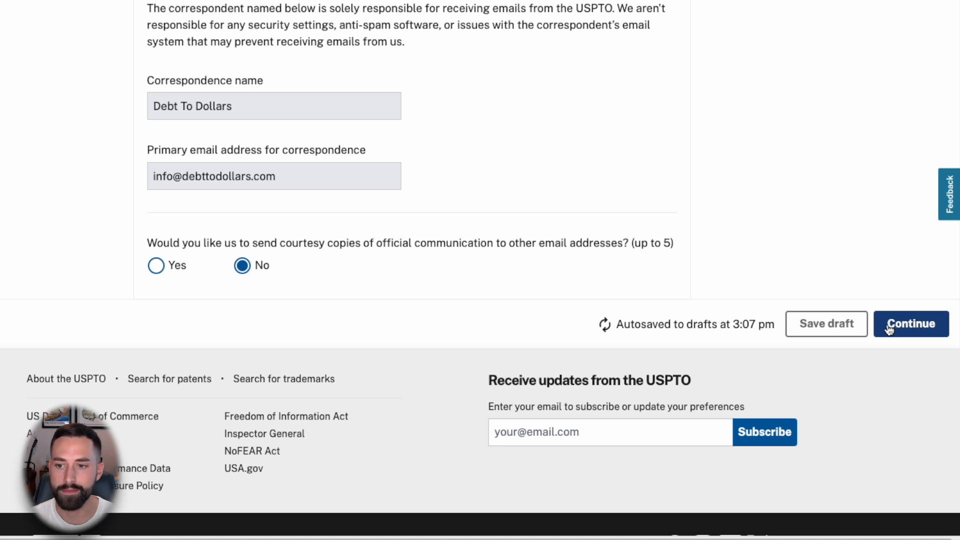
left_click(898, 327)
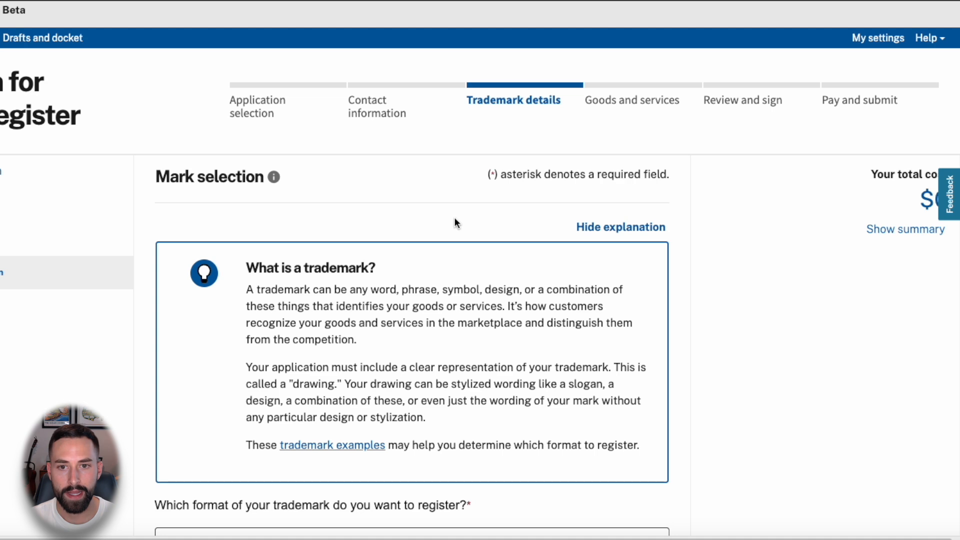
- Choose to protect the wording alone in standard characters
scroll(674, 308, "down", 5)
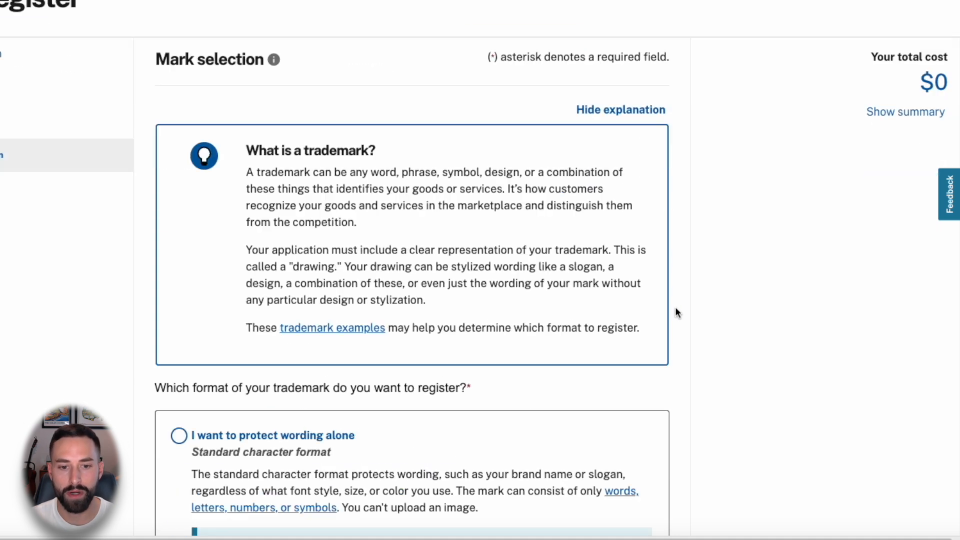
scroll(675, 309, "down", 3)
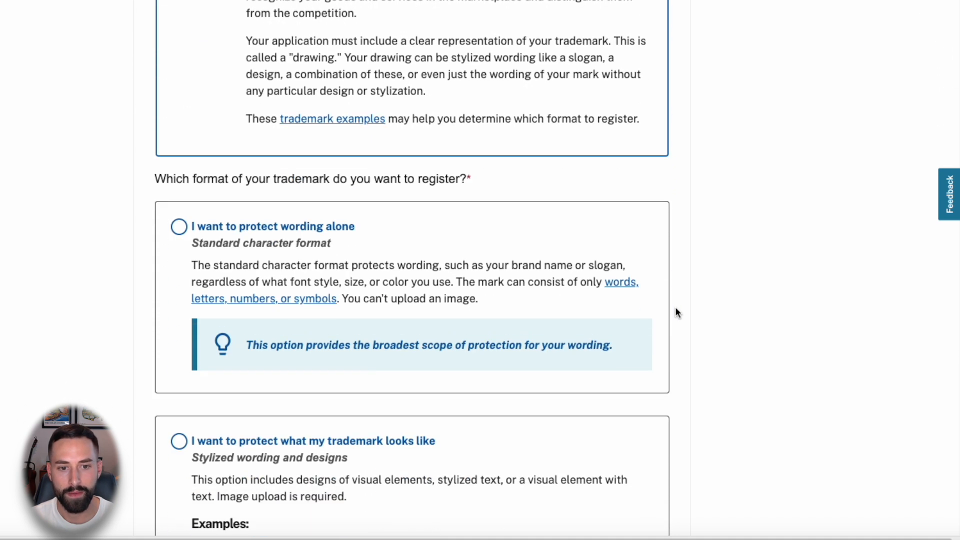
scroll(673, 309, "down", 3)
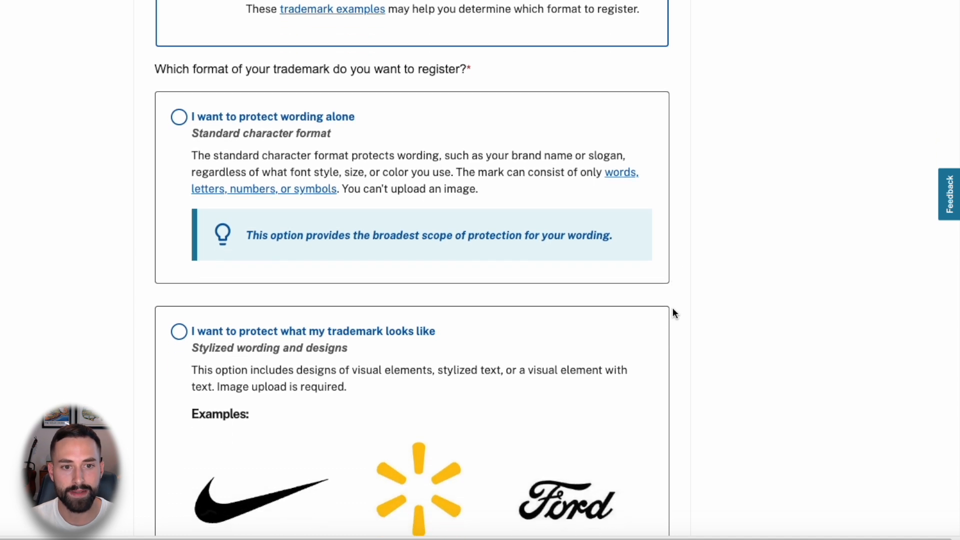
scroll(673, 312, "down", 1)
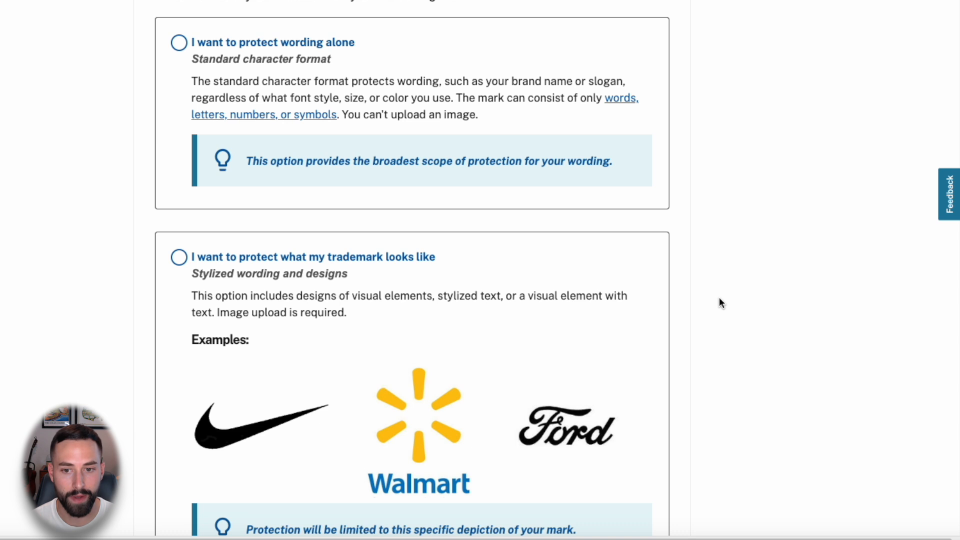
left_click(179, 44)
scroll(108, 106, "up", 1)
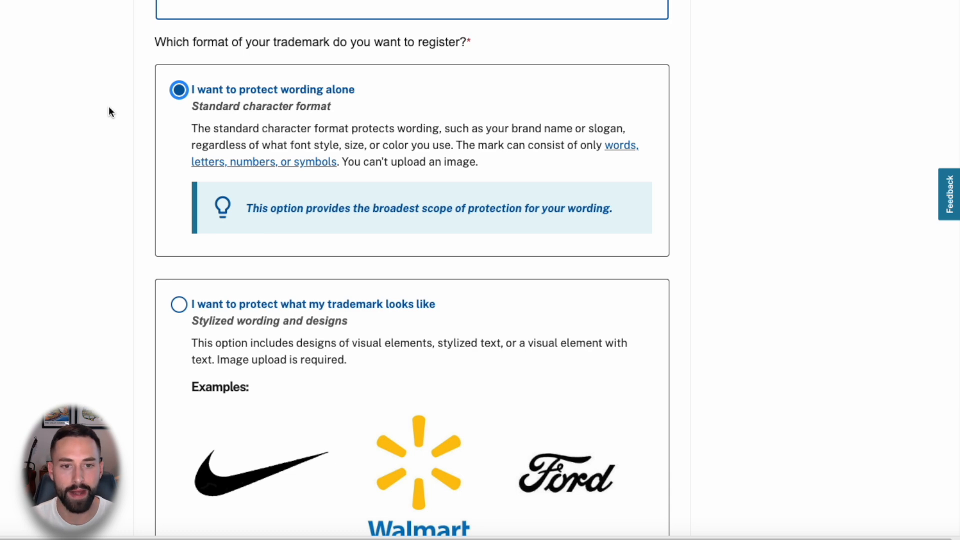
scroll(114, 100, "down", 4)
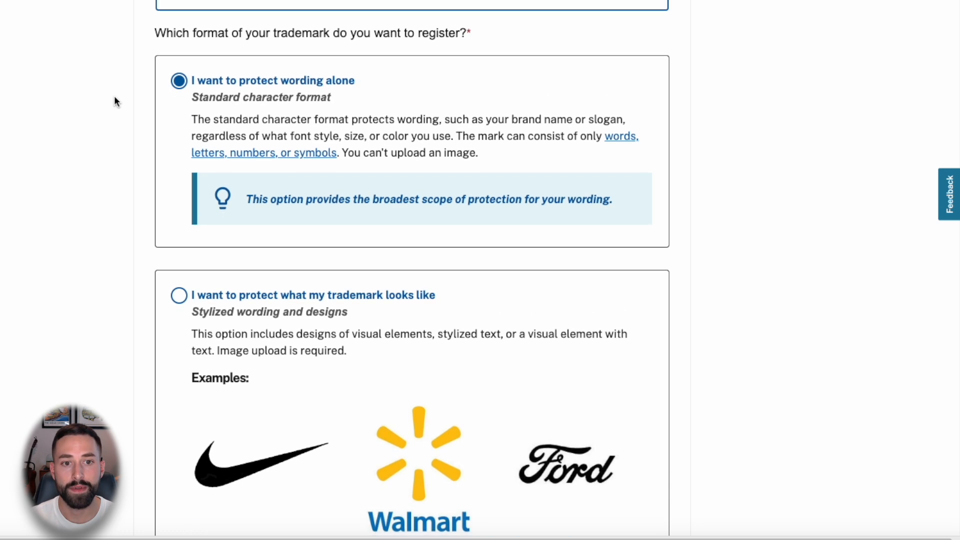
scroll(125, 156, "down", 2)
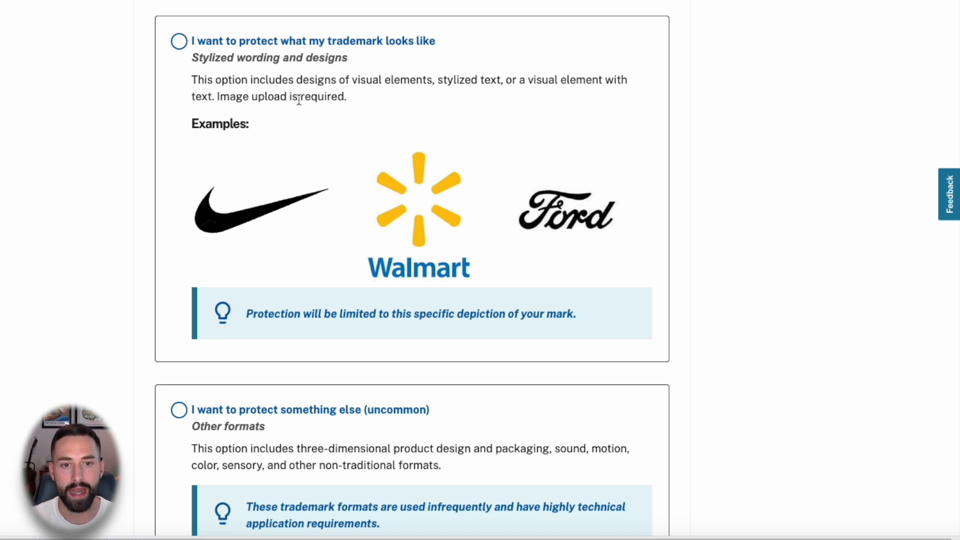
- View the VIVERE logo from Downloads, then continue to the Standard character page
left_click(959, 539)
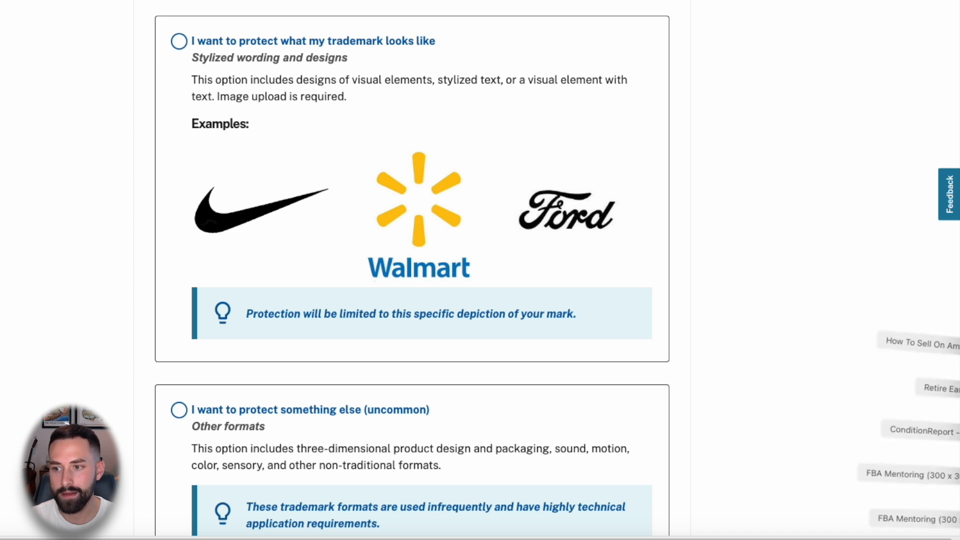
left_click(958, 519)
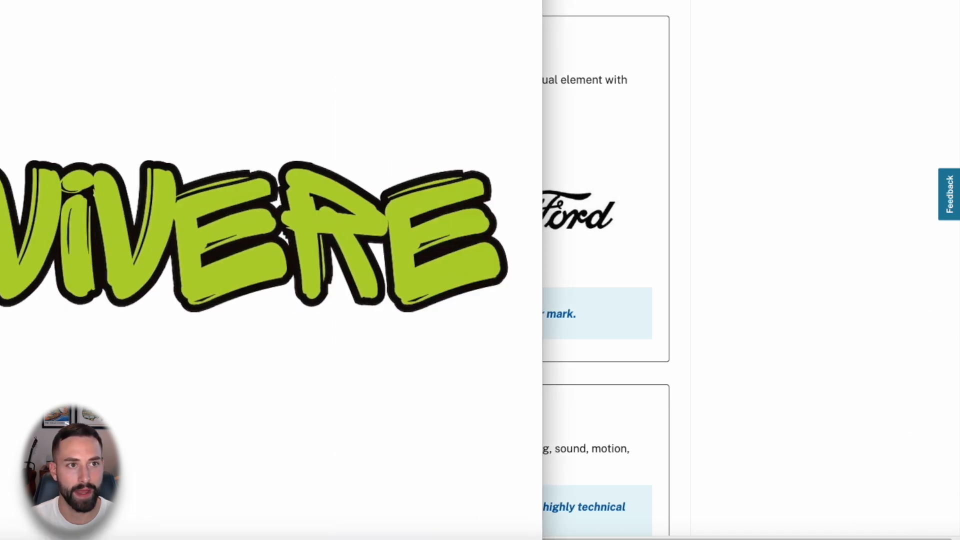
left_click_drag(214, 47, 356, 1)
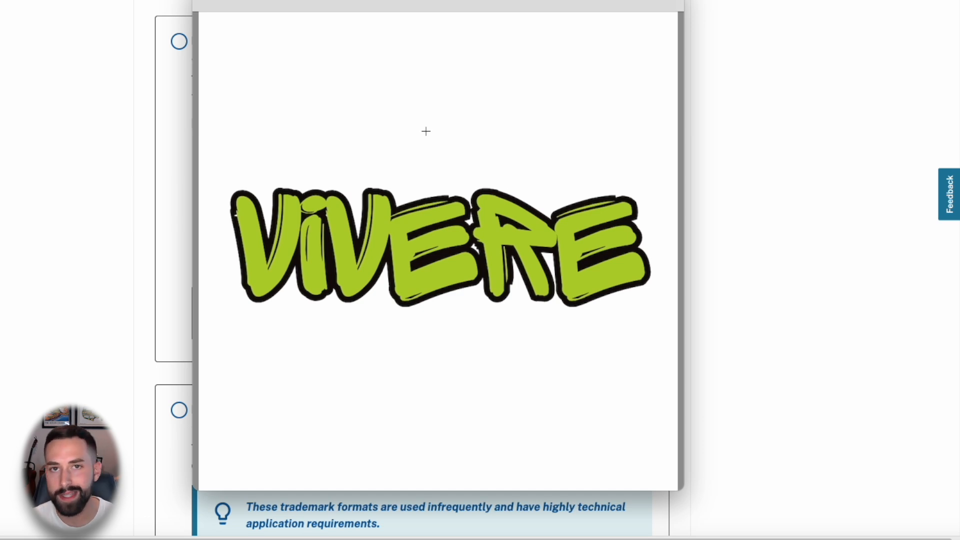
left_click(199, 4)
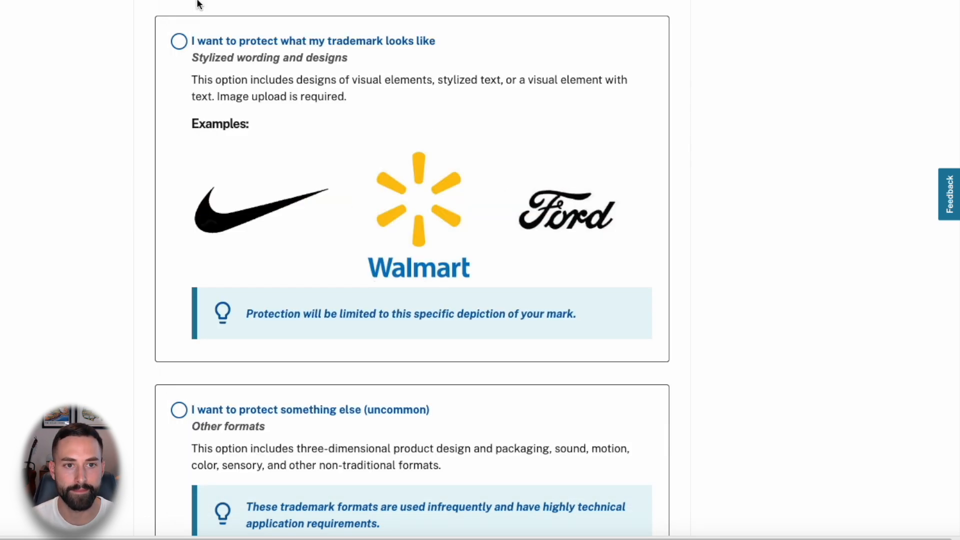
scroll(105, 70, "down", 5)
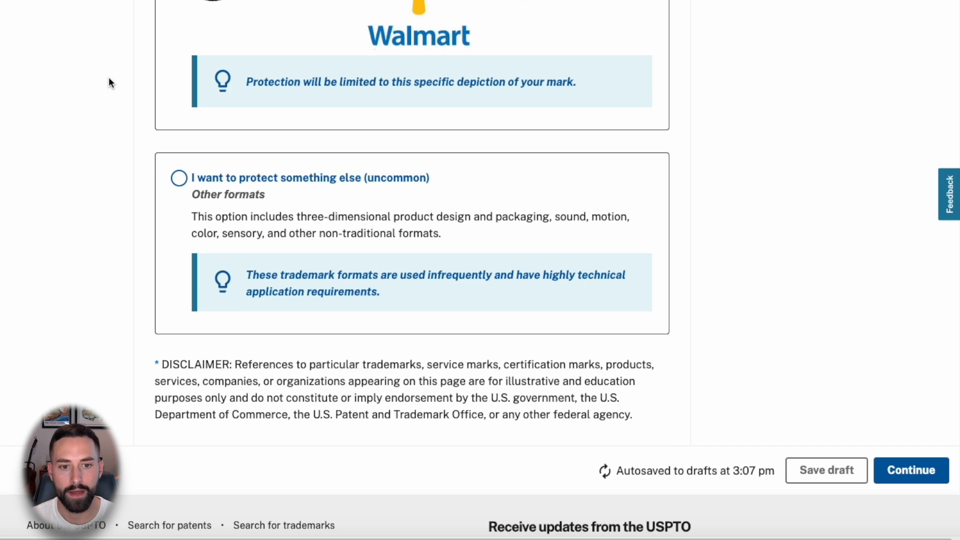
left_click(901, 474)
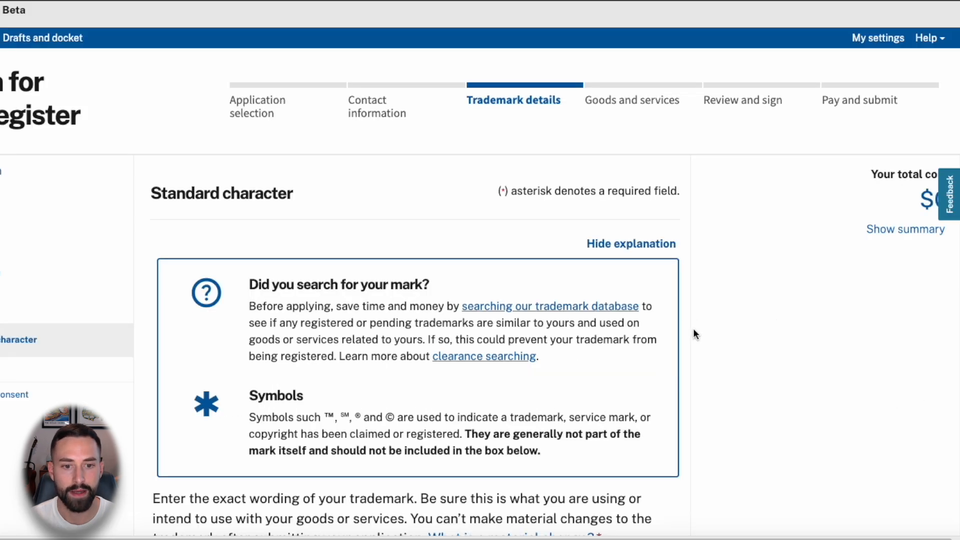
- Enter VIVERE as the exact trademark wording and continue to Translation
scroll(693, 334, "down", 5)
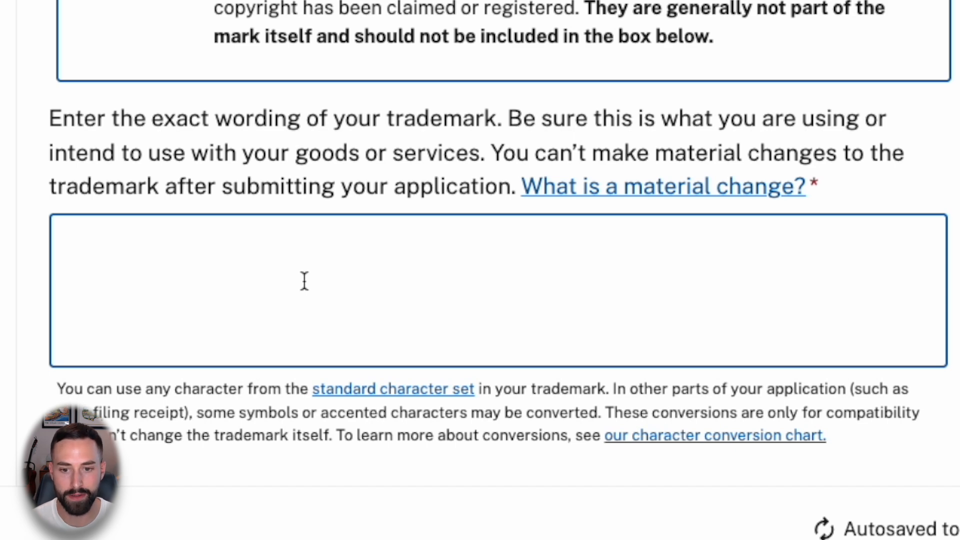
left_click(304, 280)
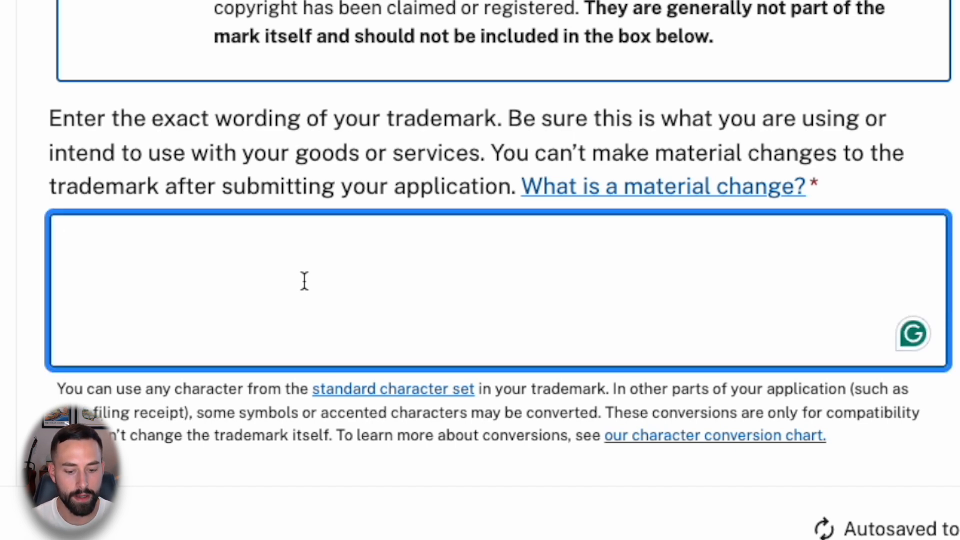
type("VIVERE")
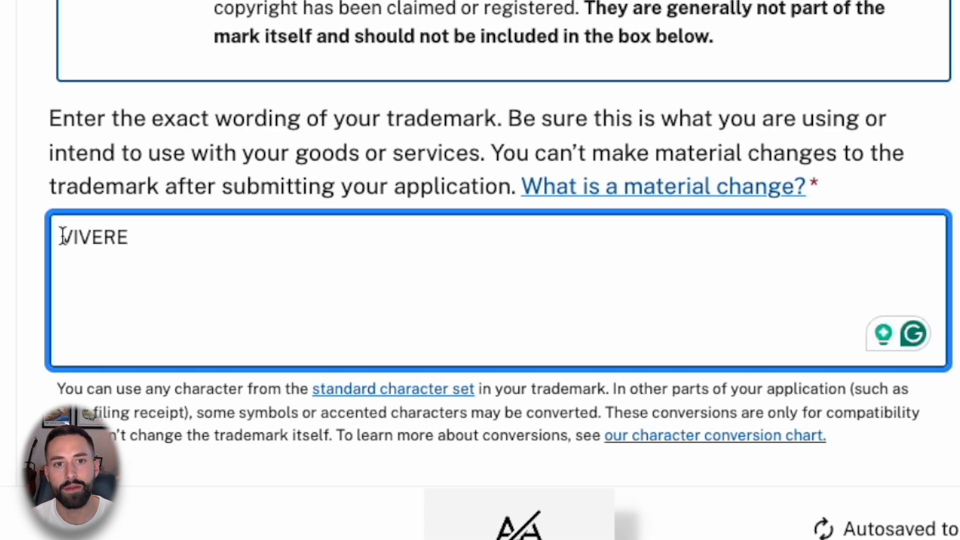
left_click(8, 240)
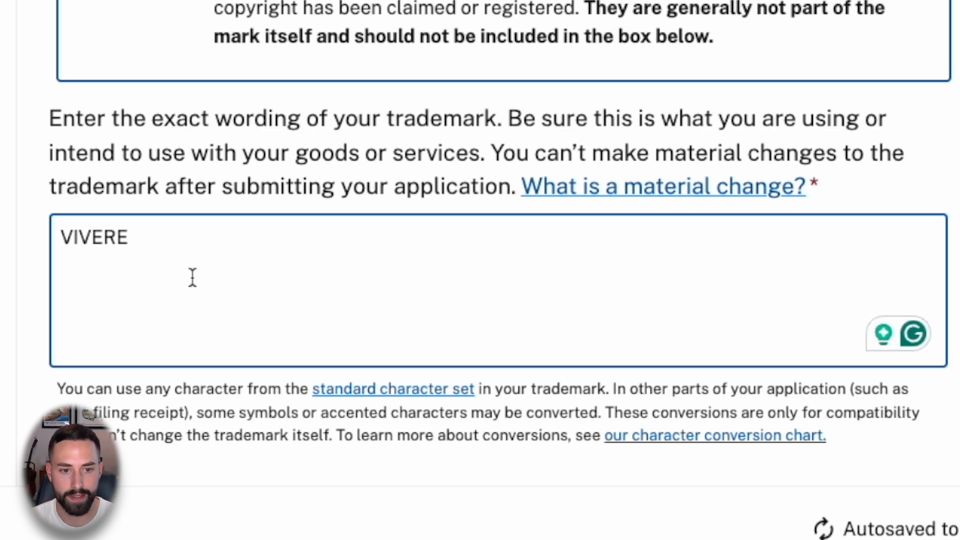
double_click(122, 237)
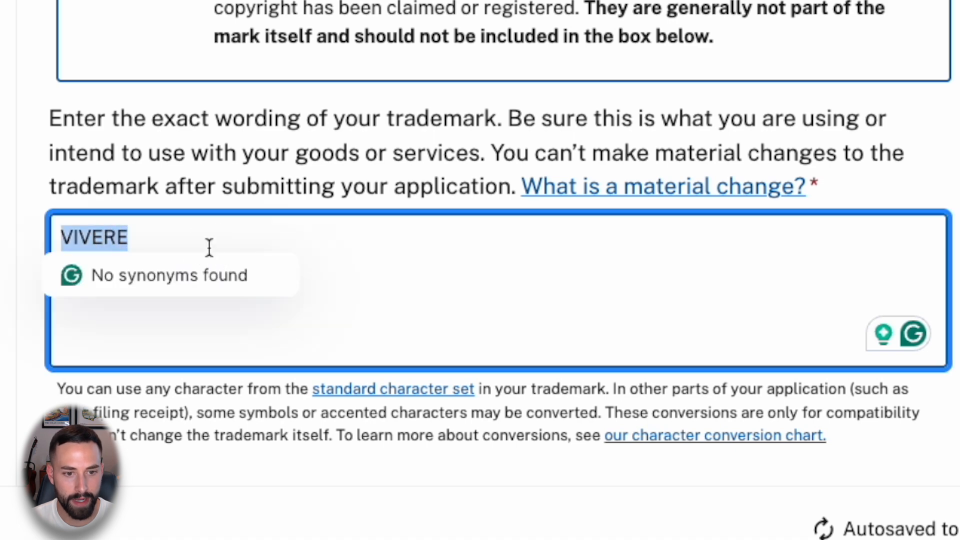
left_click(203, 242)
type(".")
key("BackSpace")
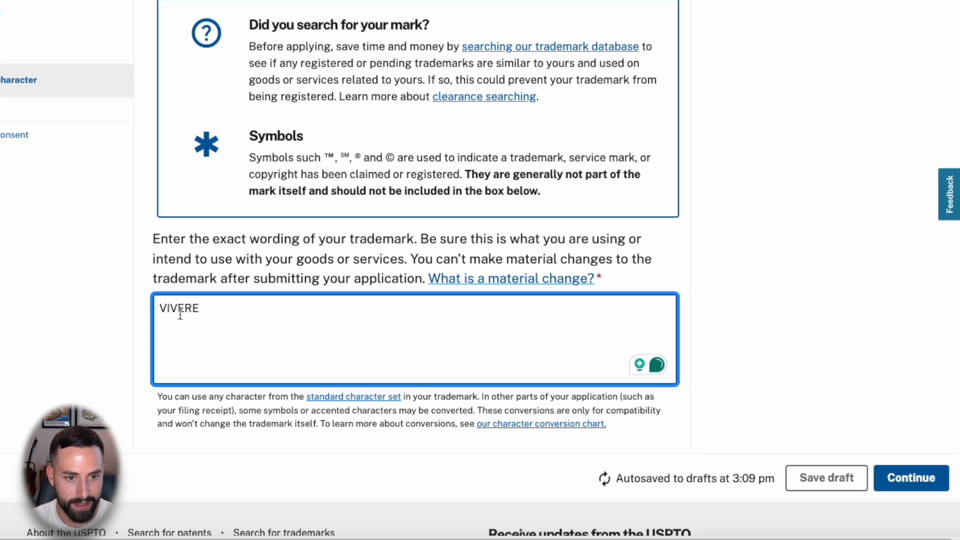
type(".")
key("BackSpace")
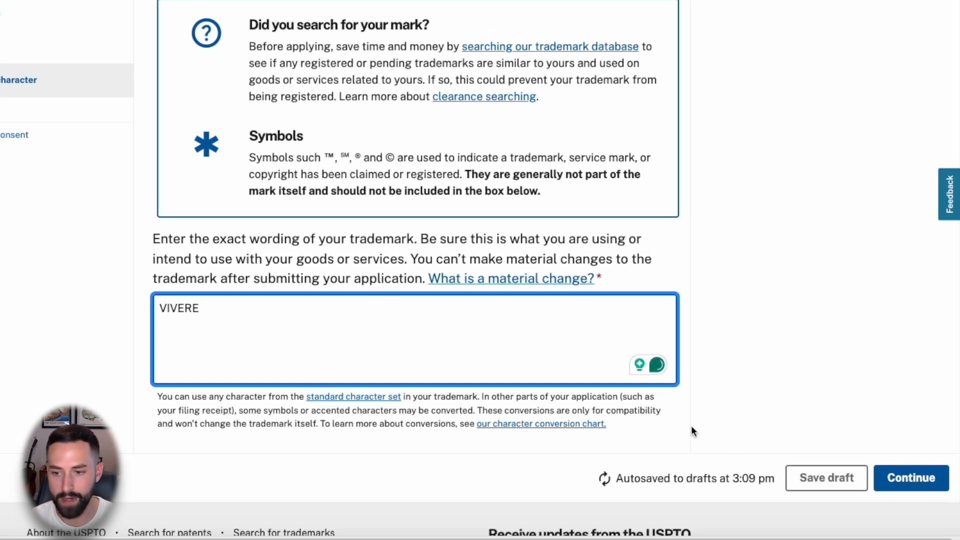
left_click(901, 478)
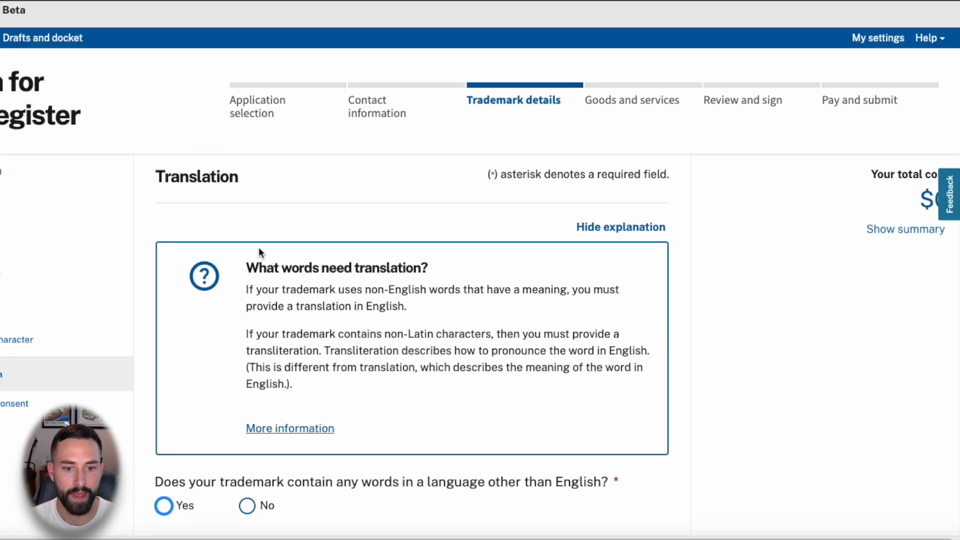
- Answer No to non-English words in the mark and continue
scroll(260, 249, "down", 2)
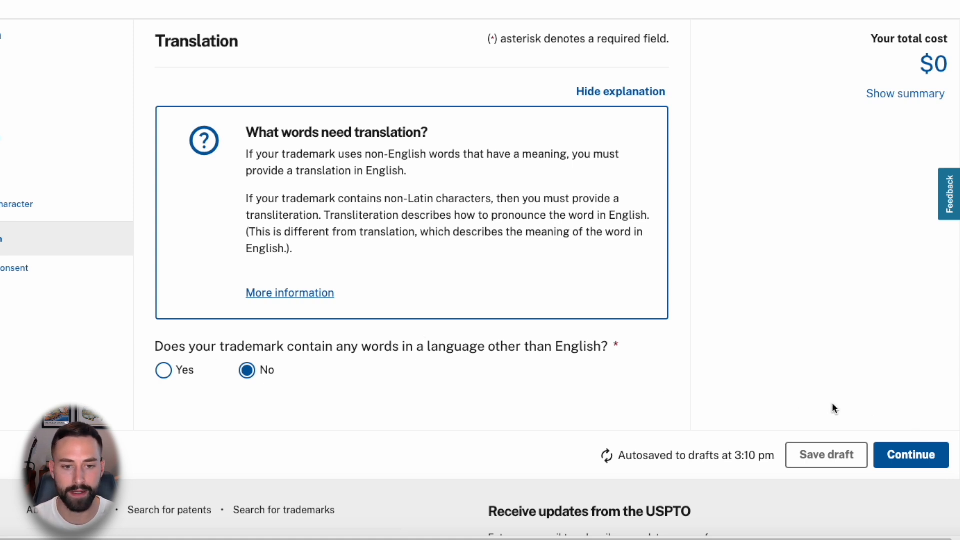
left_click(900, 455)
scroll(692, 225, "down", 1)
- Answer No to containing a person's name or likeness and continue to Filing basis
scroll(691, 224, "down", 2)
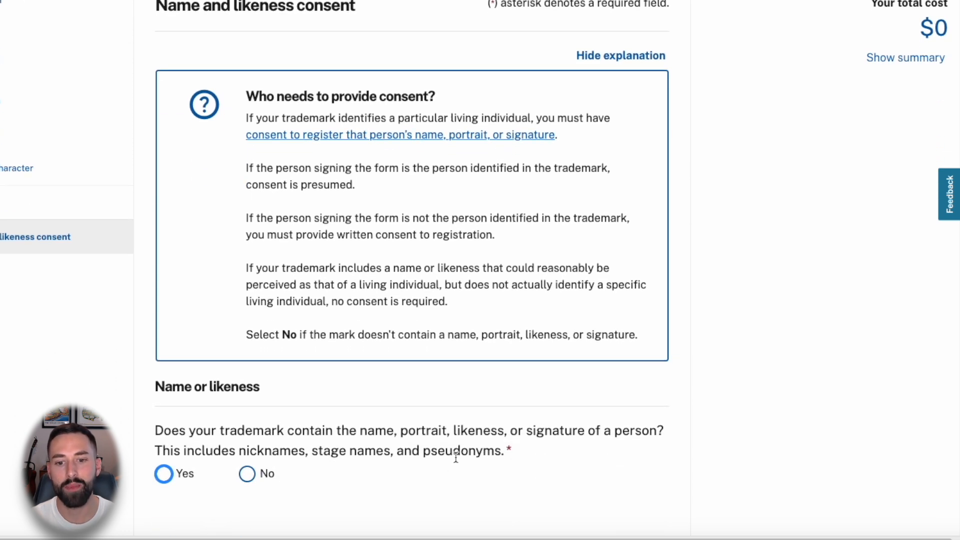
scroll(310, 460, "down", 1)
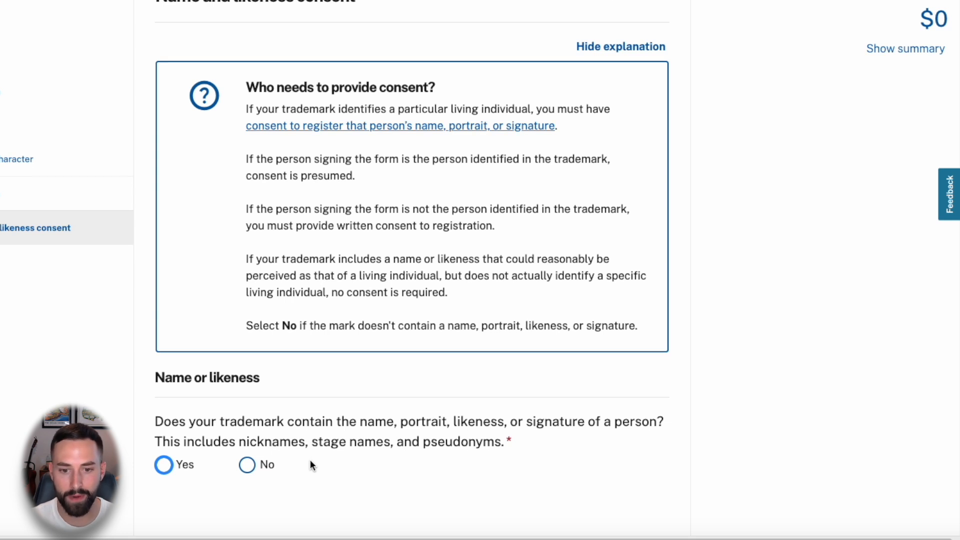
scroll(289, 460, "down", 1)
left_click(247, 442)
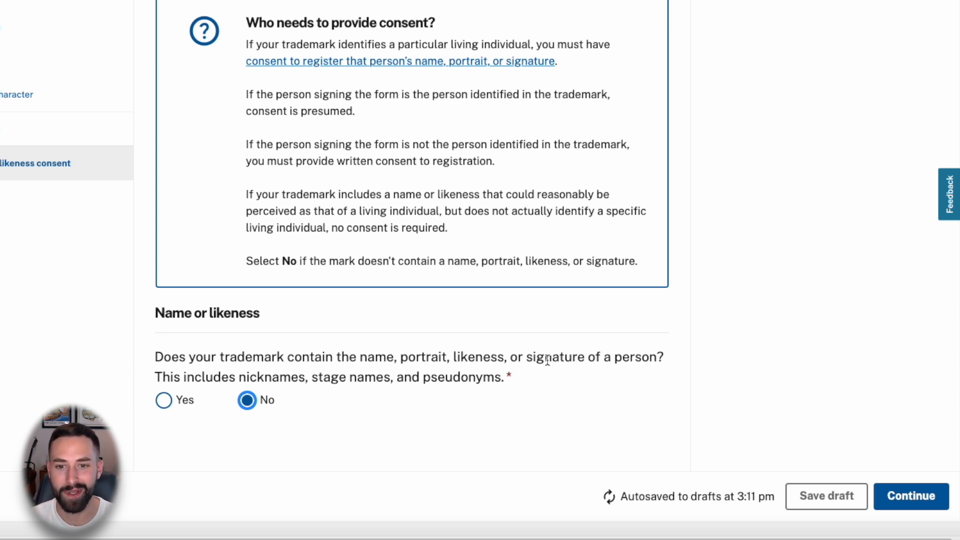
left_click(902, 500)
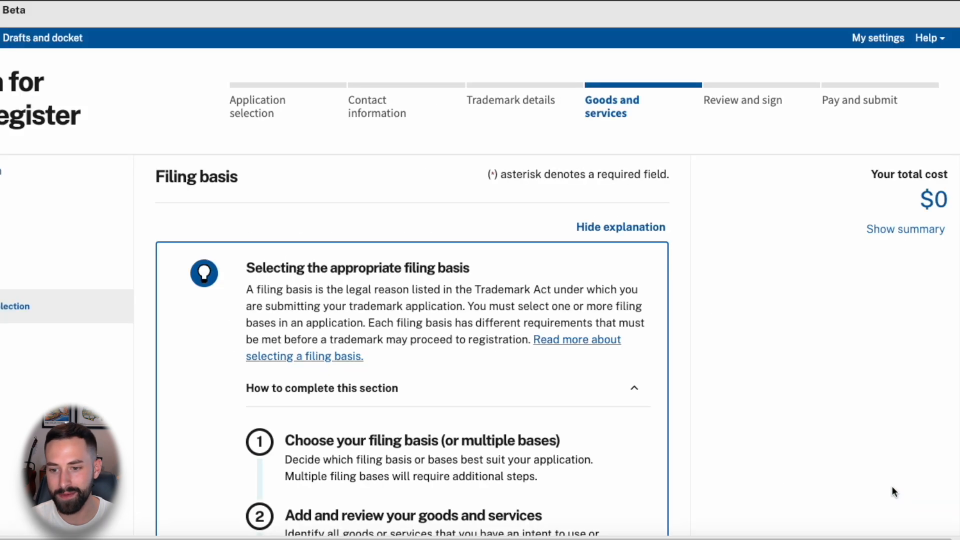
- Keep the Section 1(b) intent-to-use filing basis and continue to Goods and services
scroll(684, 280, "down", 3)
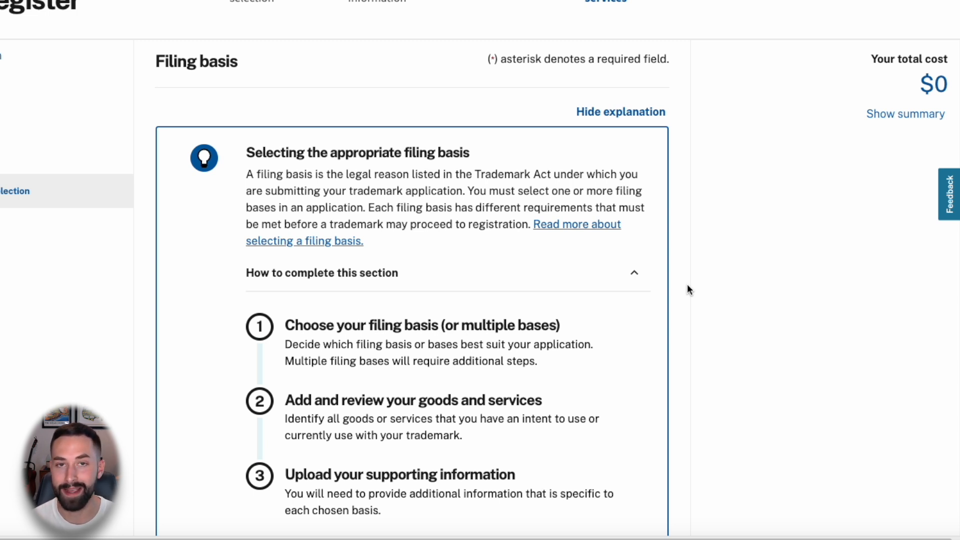
scroll(687, 290, "down", 1)
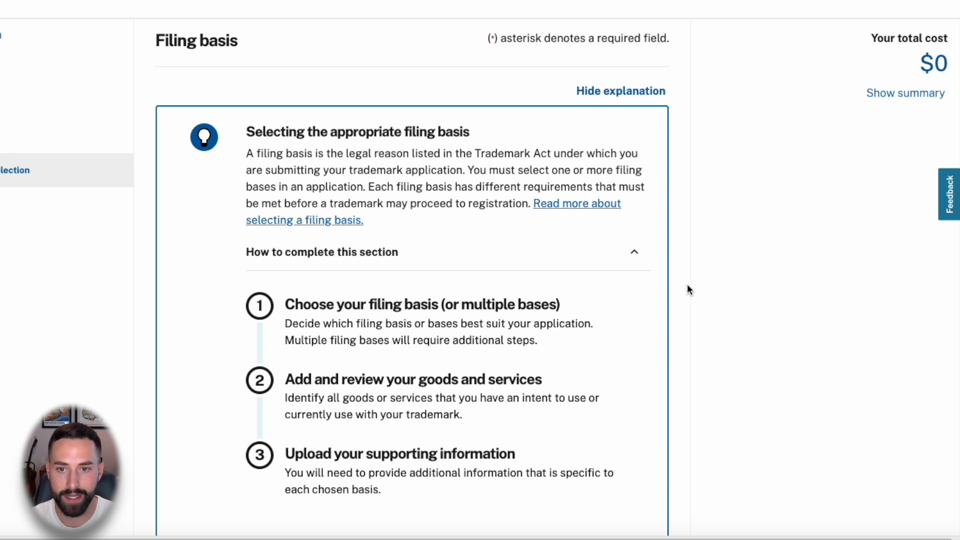
scroll(688, 289, "down", 10)
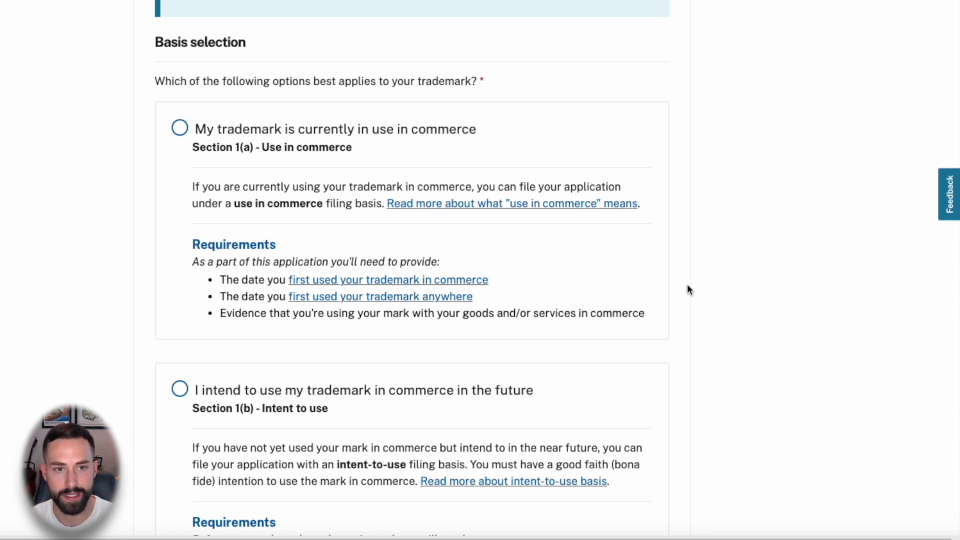
scroll(120, 151, "down", 3)
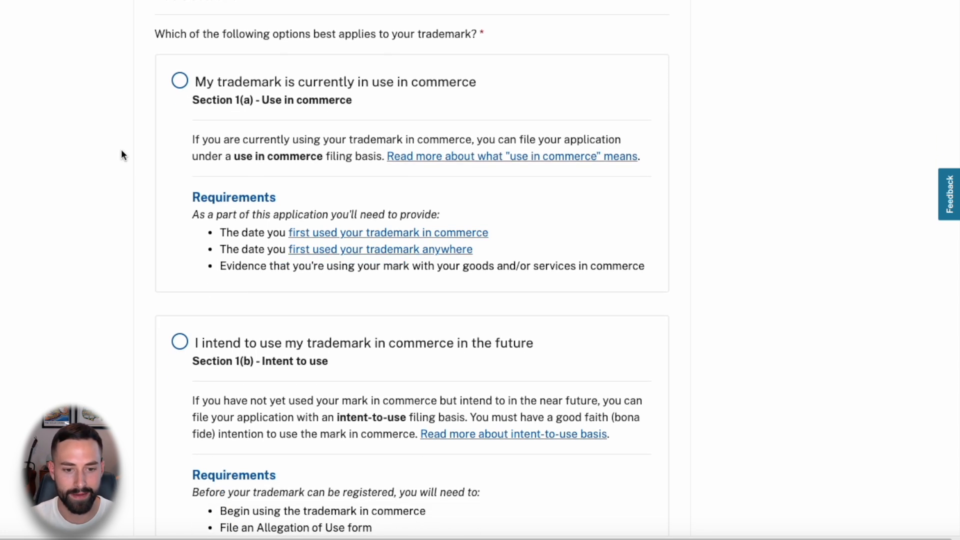
scroll(122, 151, "down", 2)
scroll(125, 152, "up", 3)
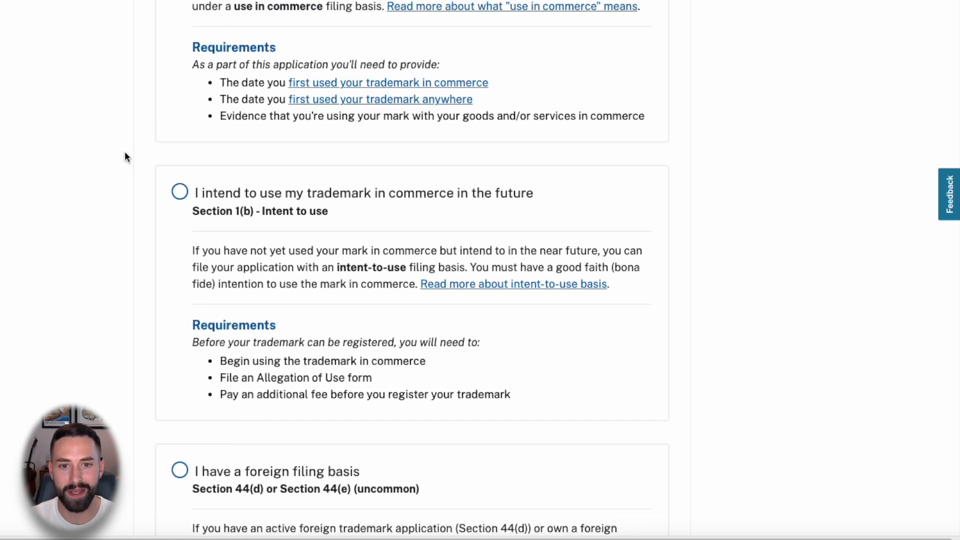
scroll(126, 151, "up", 4)
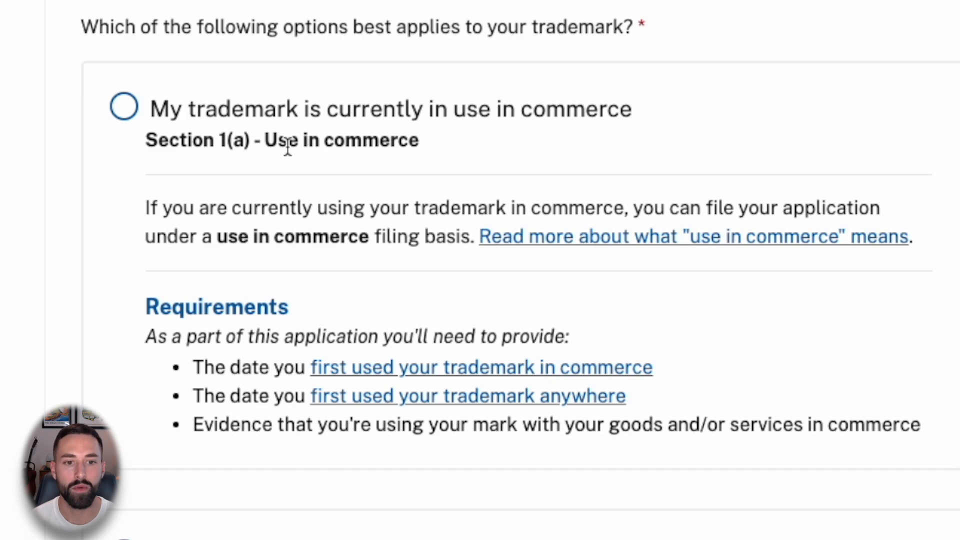
scroll(288, 148, "down", 9)
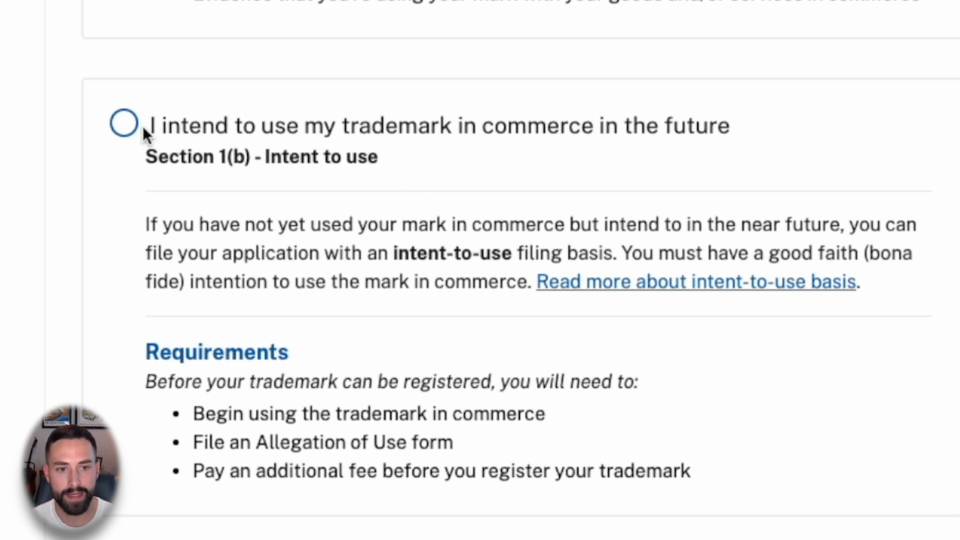
left_click(126, 126)
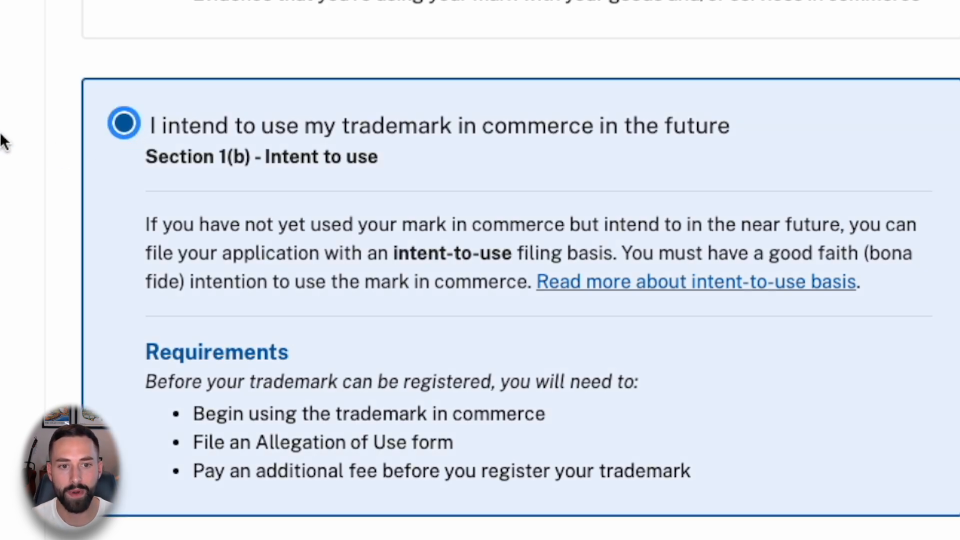
scroll(2, 146, "down", 3)
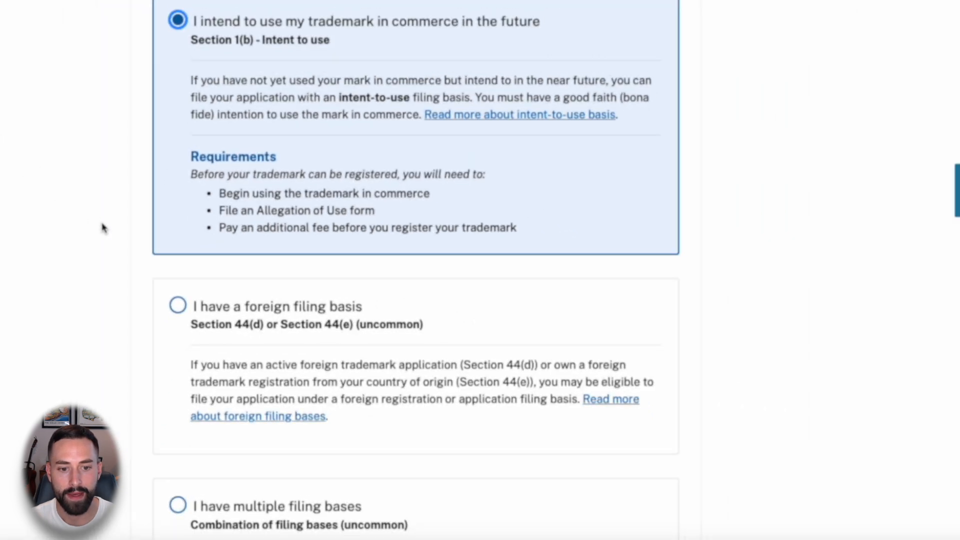
scroll(105, 230, "down", 2)
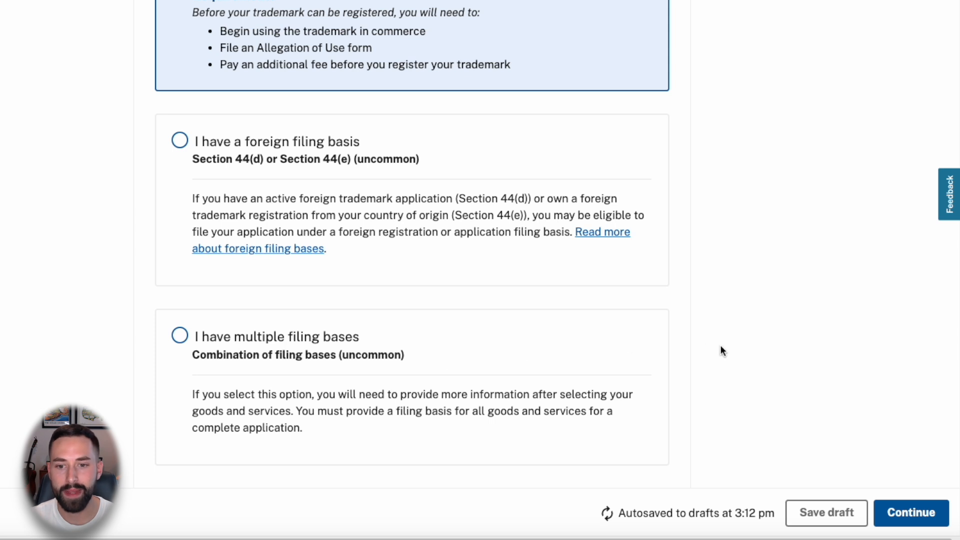
scroll(714, 335, "down", 1)
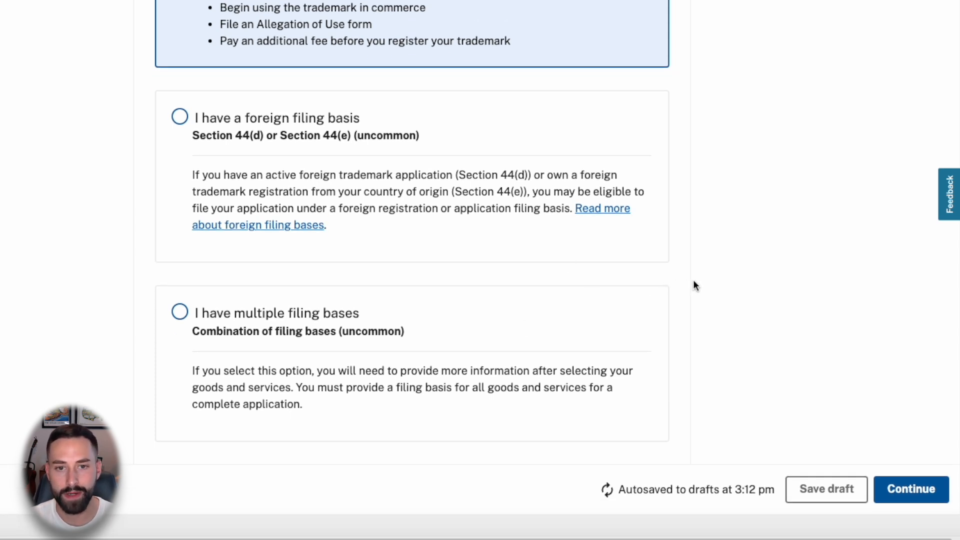
left_click(909, 490)
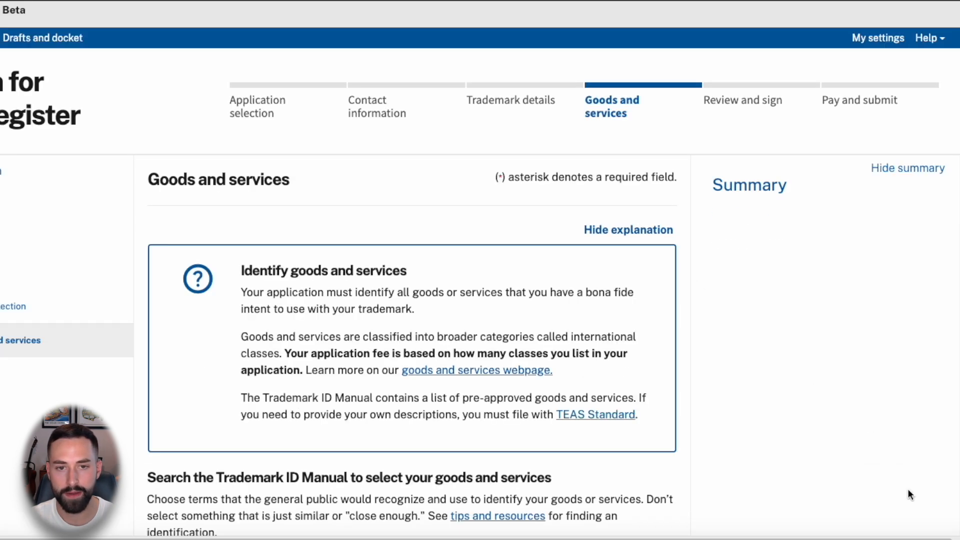
- Search the Trademark ID Manual for entry number 028-4192
scroll(449, 226, "down", 1)
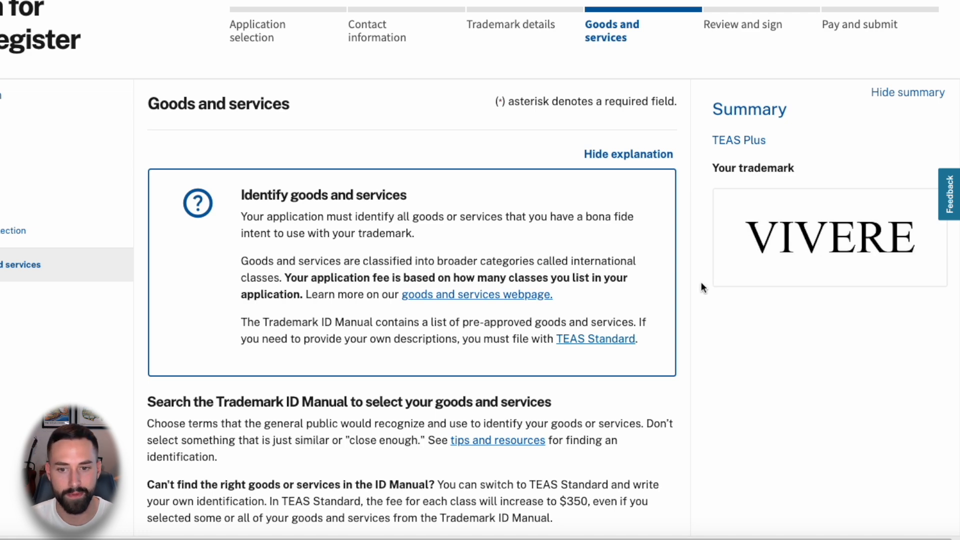
scroll(684, 278, "down", 5)
scroll(392, 276, "down", 3)
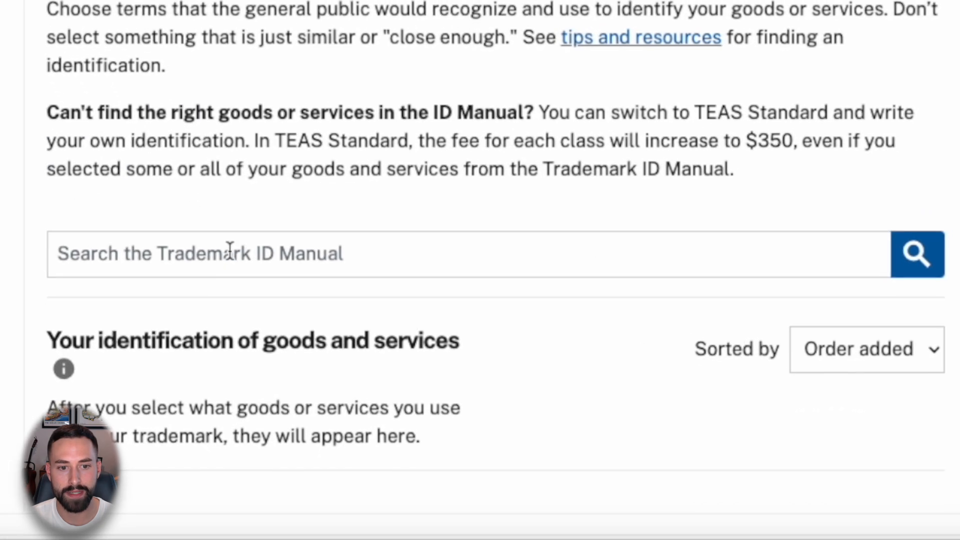
left_click(230, 250)
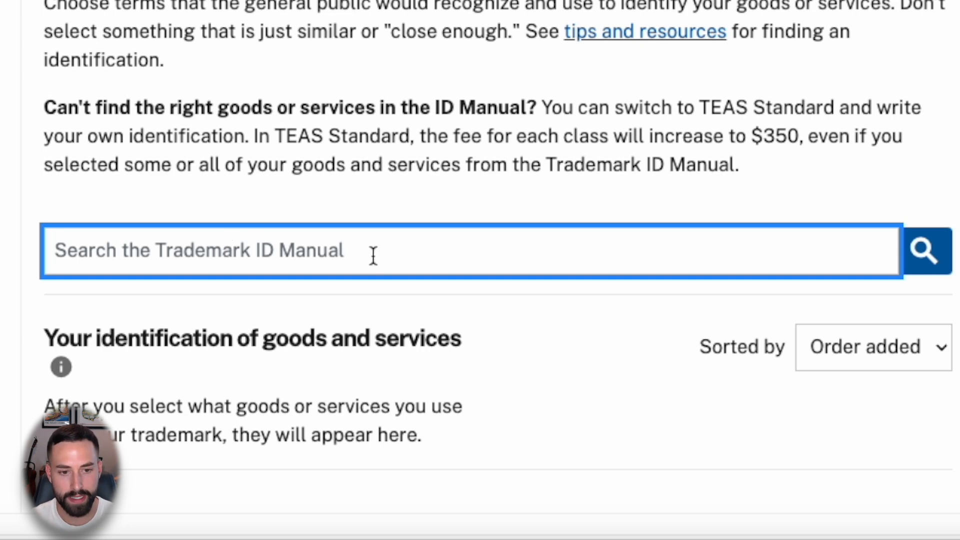
type("028-4192")
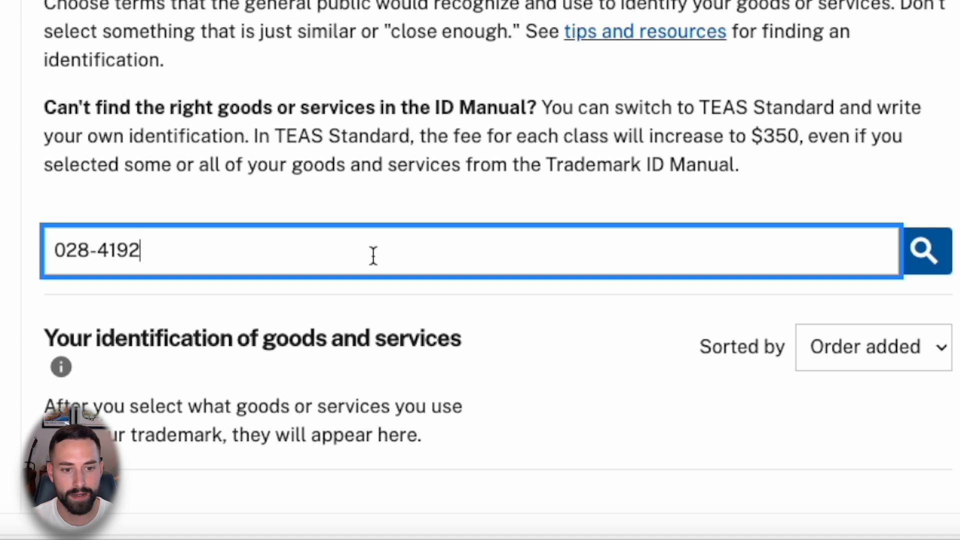
left_click(922, 265)
- Add Golf club head covers (Class 028) and check the $250 total cost
scroll(455, 68, "down", 2)
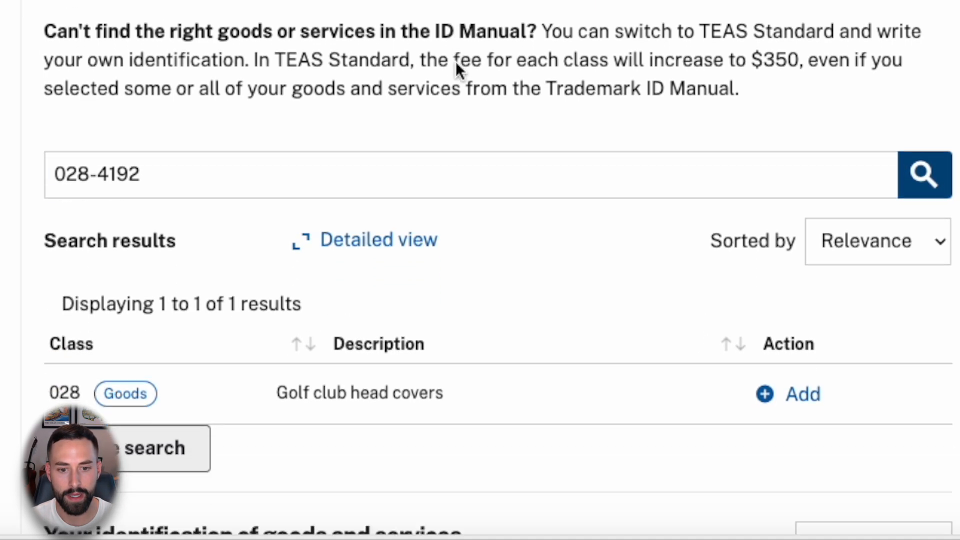
scroll(455, 67, "down", 2)
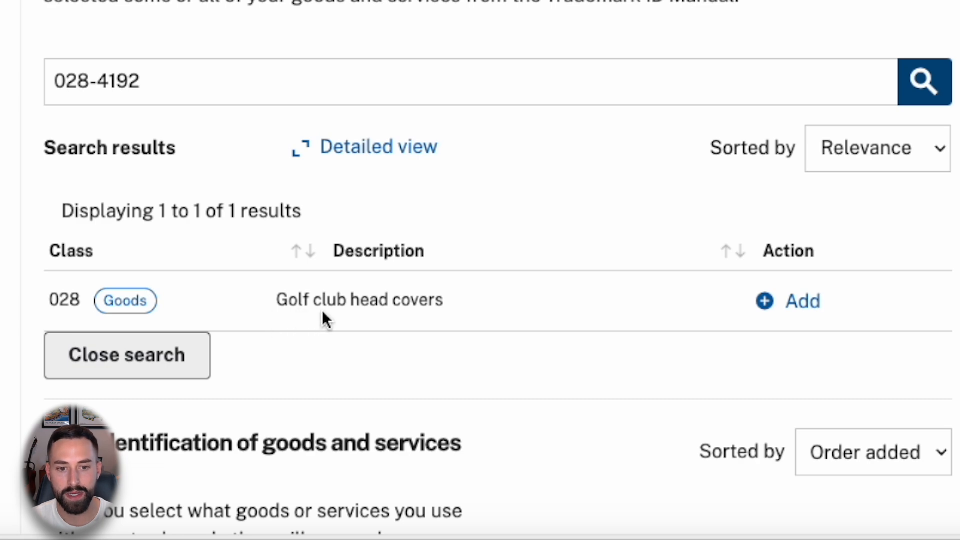
left_click(802, 302)
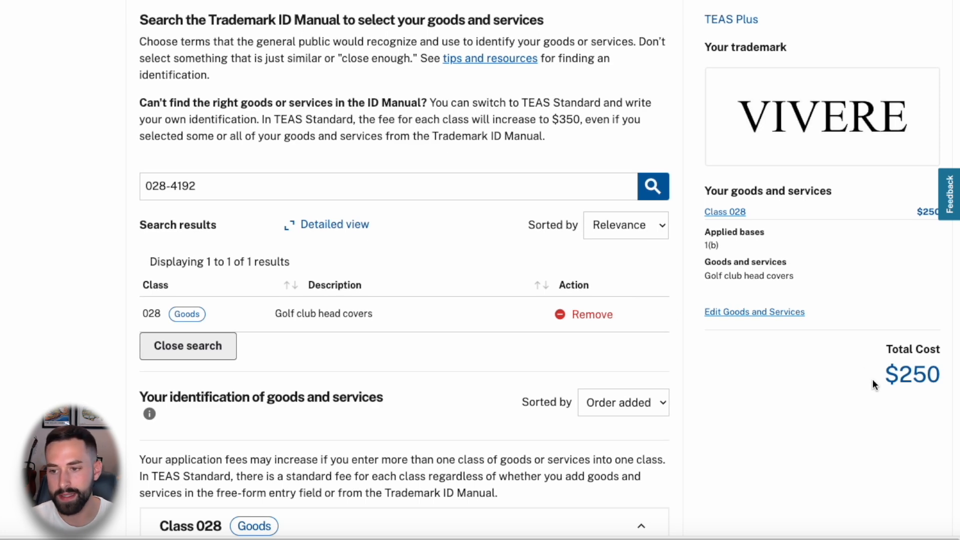
left_click_drag(915, 377, 856, 384)
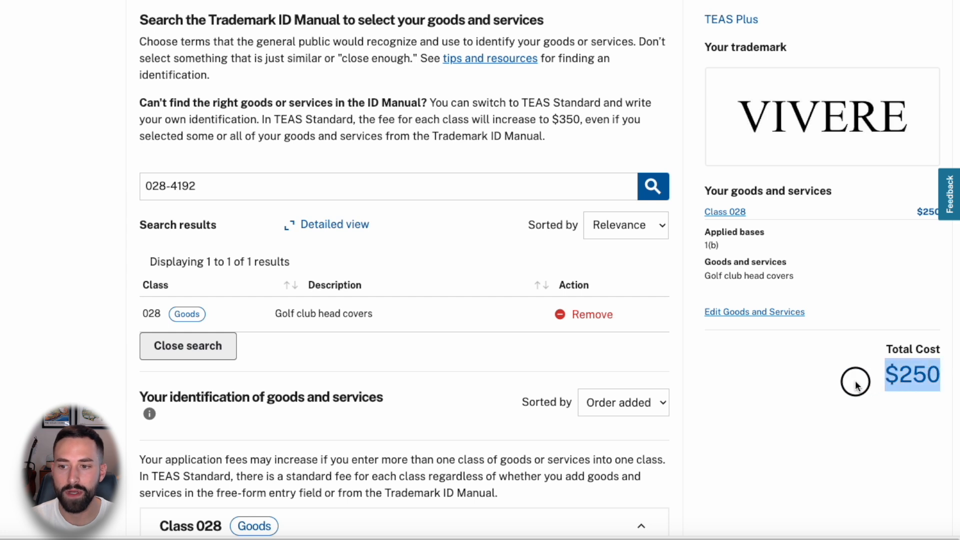
left_click(764, 382)
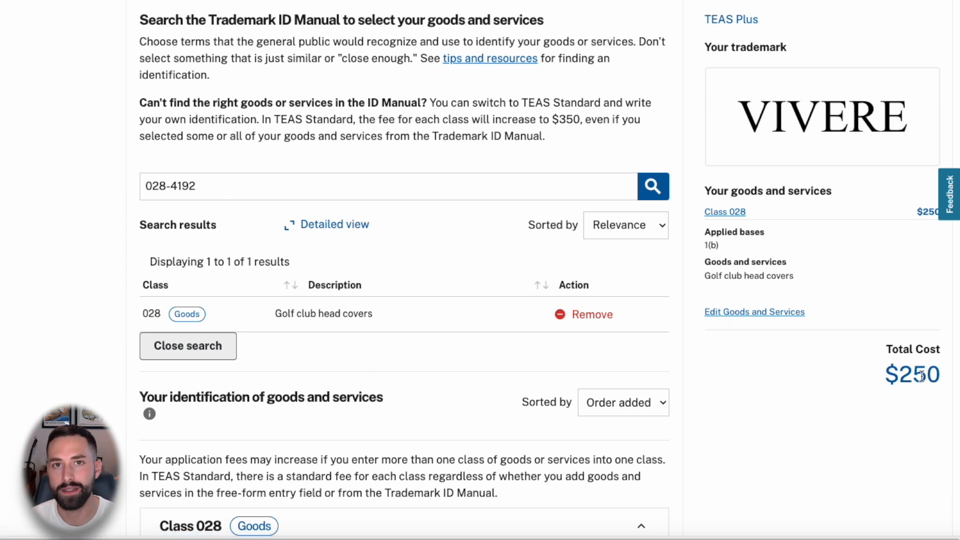
- Search the ID Manual for 027, add Floor mats, and confirm the $500 total
left_click(162, 190)
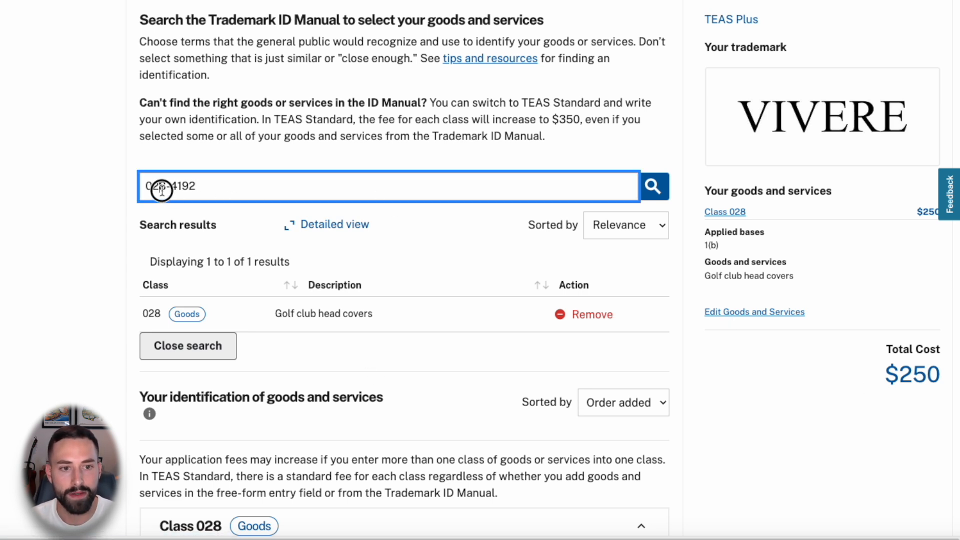
left_click_drag(145, 189, 216, 186)
type("027")
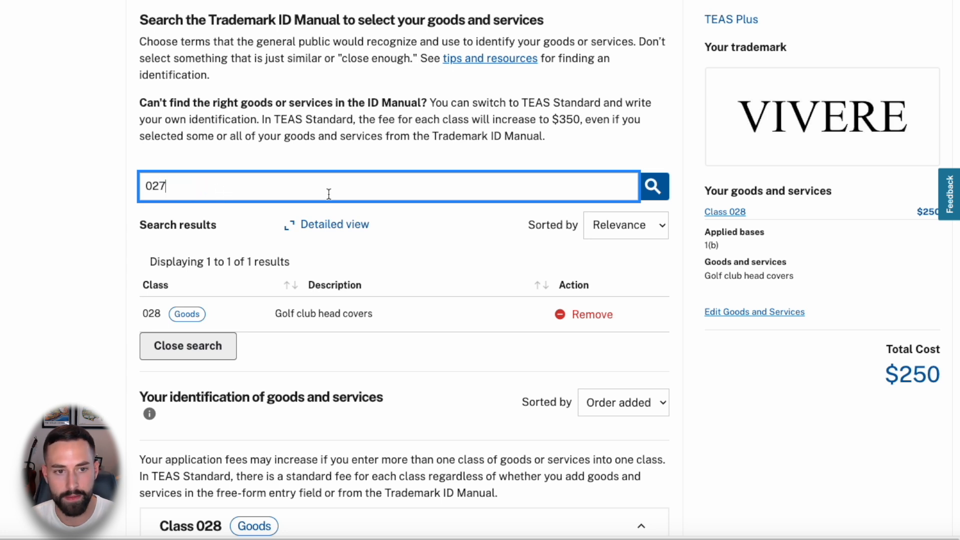
left_click(648, 196)
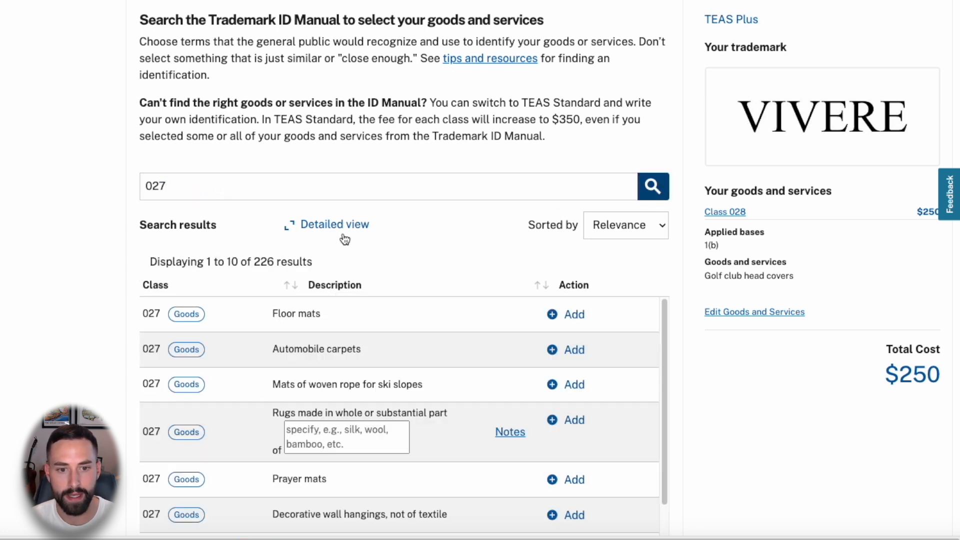
left_click(574, 315)
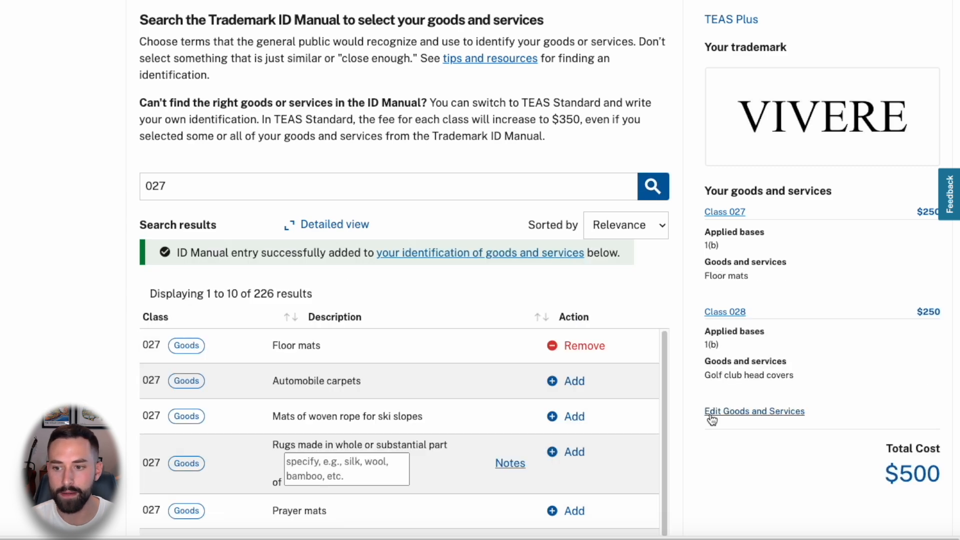
scroll(759, 414, "down", 1)
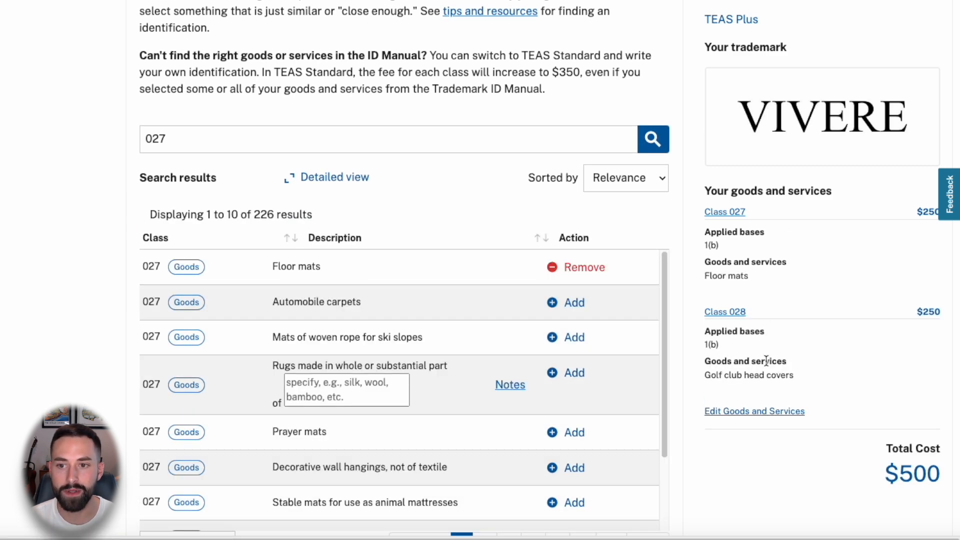
left_click_drag(890, 474, 947, 479)
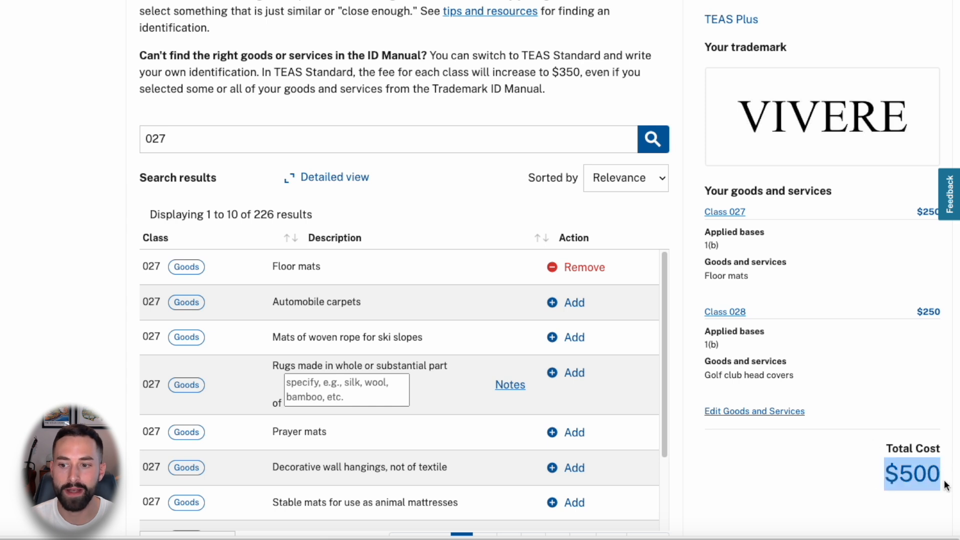
left_click(815, 478)
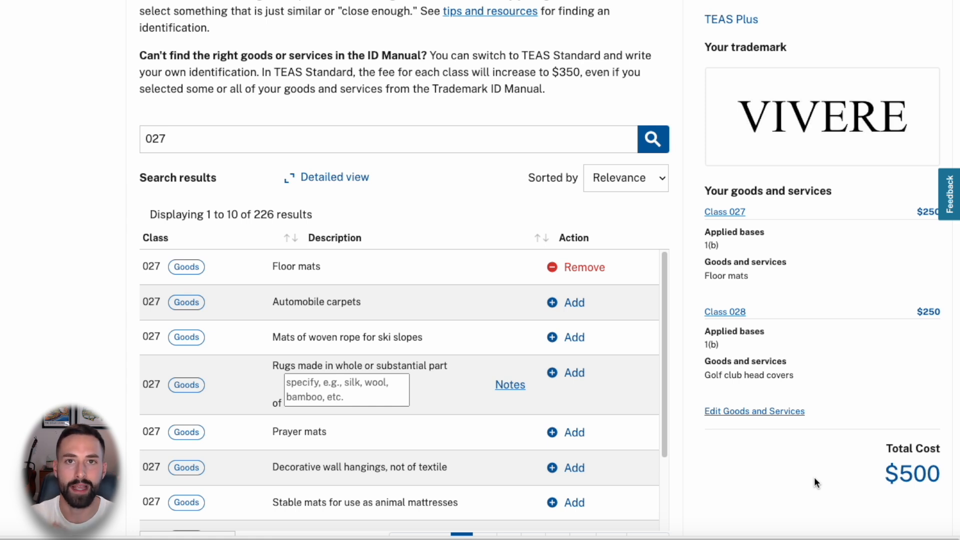
- Remove Floor mats and search the ID Manual for 'gold cover'
left_click(584, 267)
left_click(197, 141)
key("ctrl+a")
key("BackSpace")
type("gold")
type(" cover")
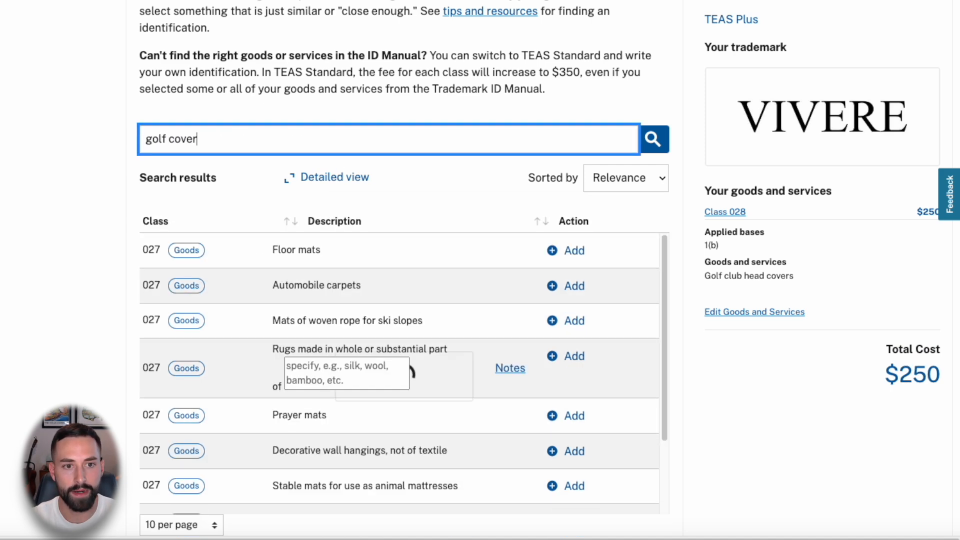
scroll(569, 322, "down", 1)
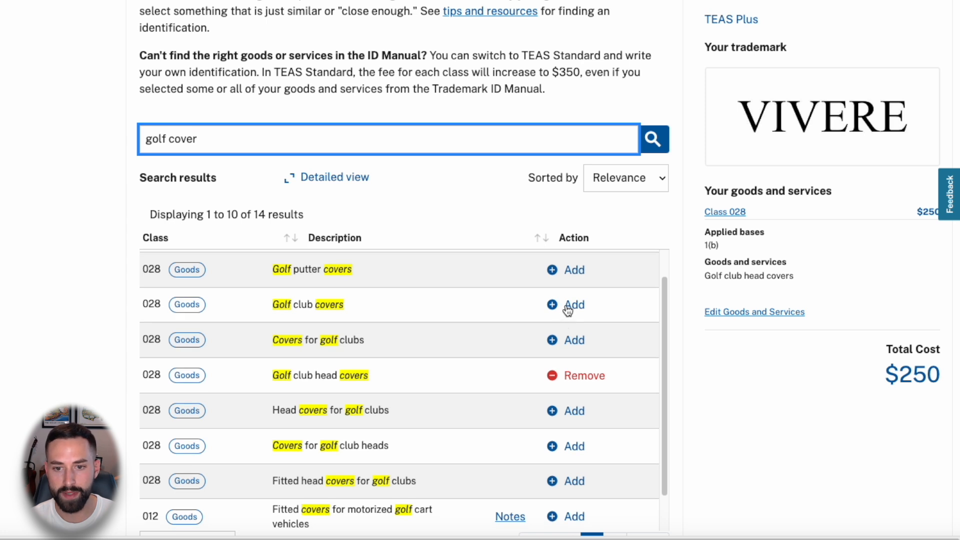
- Add Golf club covers, Covers for golf clubs and Head covers for golf clubs, confirming the $250 total
left_click(567, 306)
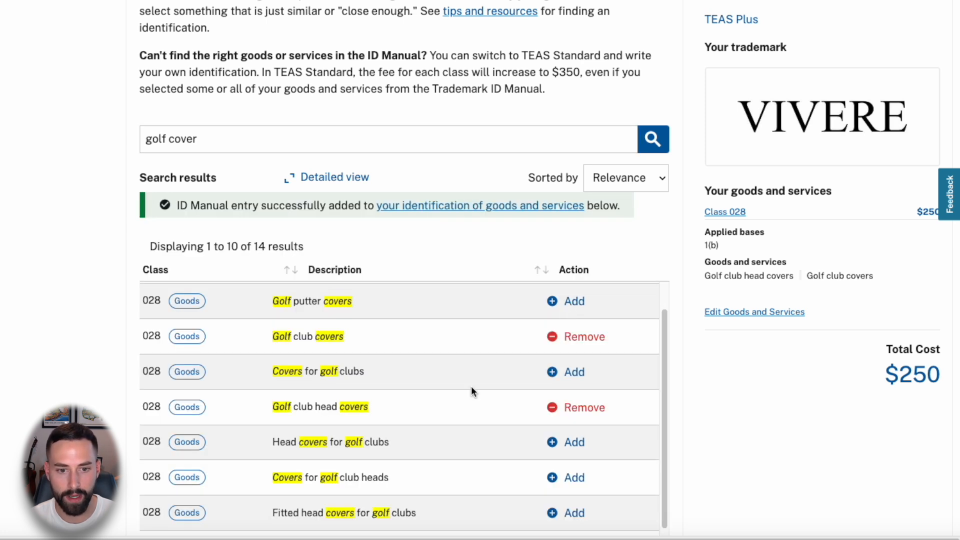
left_click(562, 372)
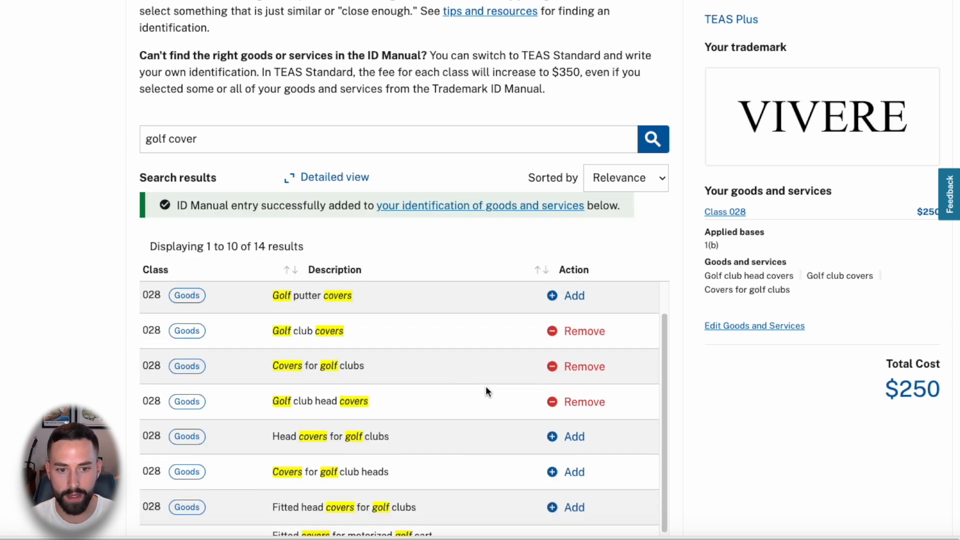
scroll(555, 422, "down", 1)
left_click(574, 391)
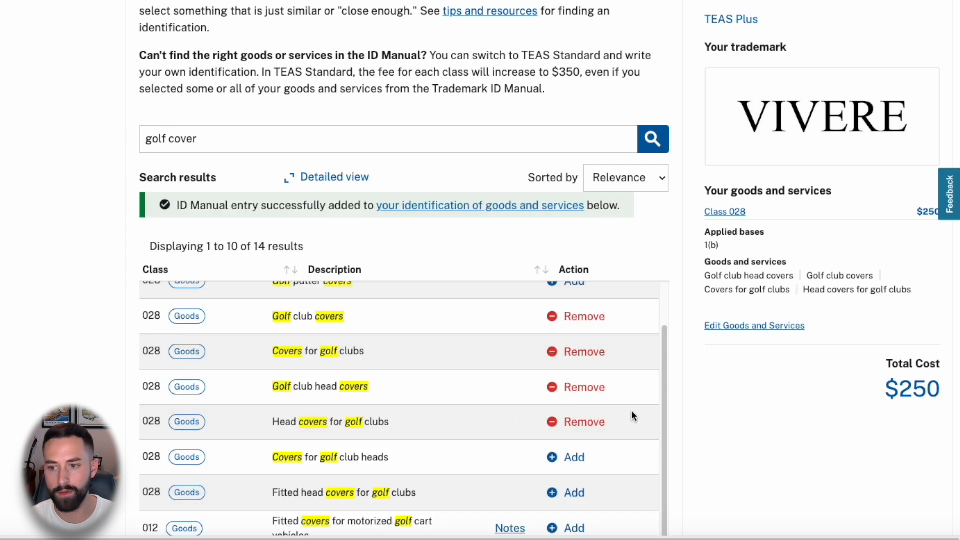
left_click_drag(704, 273, 921, 292)
left_click(914, 292)
left_click_drag(885, 383, 947, 383)
left_click(738, 387)
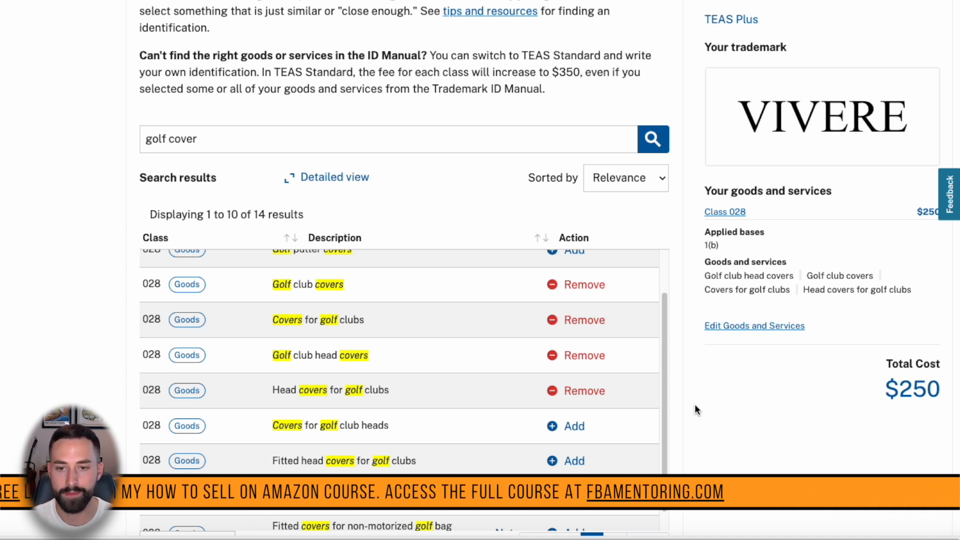
scroll(695, 406, "down", 10)
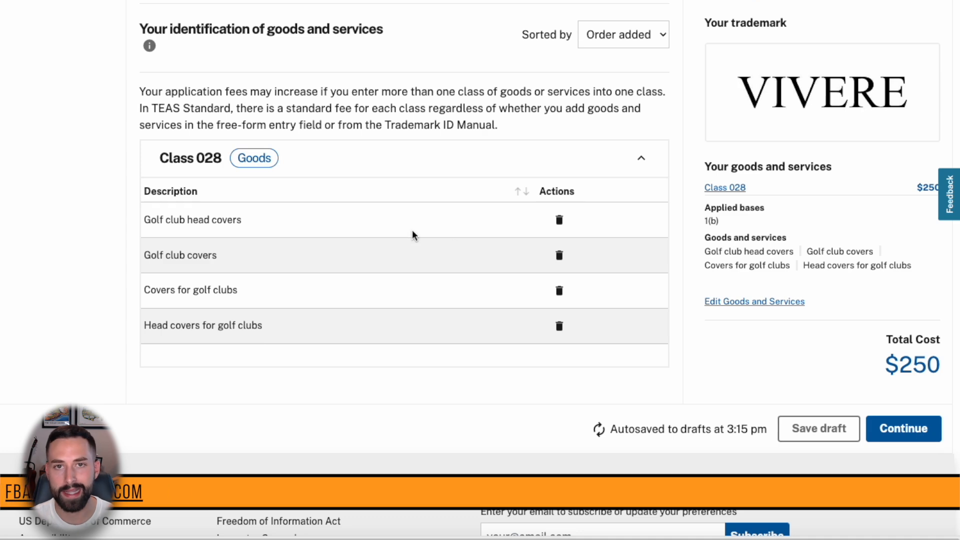
- Continue past Additional information with no statements checked to the Review and edit page
left_click(901, 428)
scroll(612, 280, "down", 2)
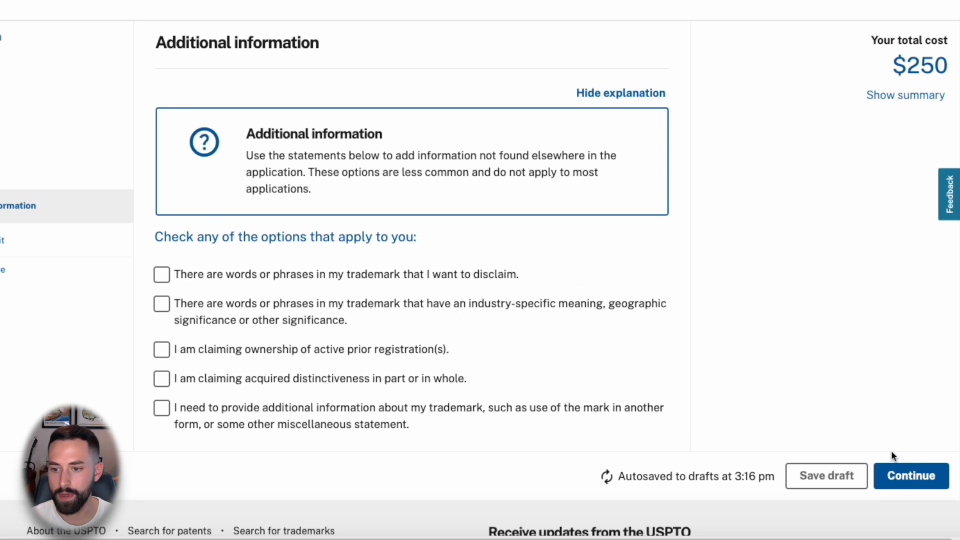
left_click(907, 476)
scroll(711, 305, "down", 2)
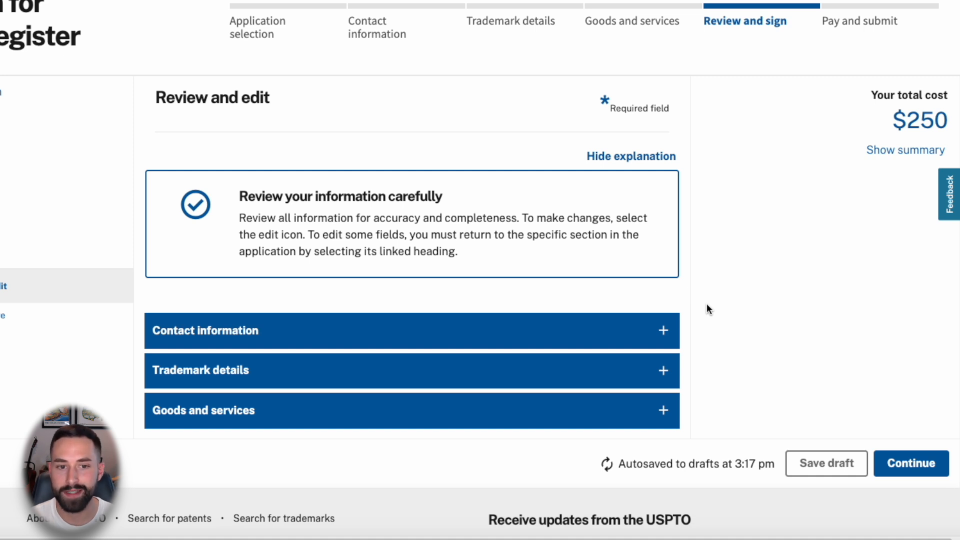
- Expand and review the contact information, including the correspondence email
scroll(696, 300, "down", 1)
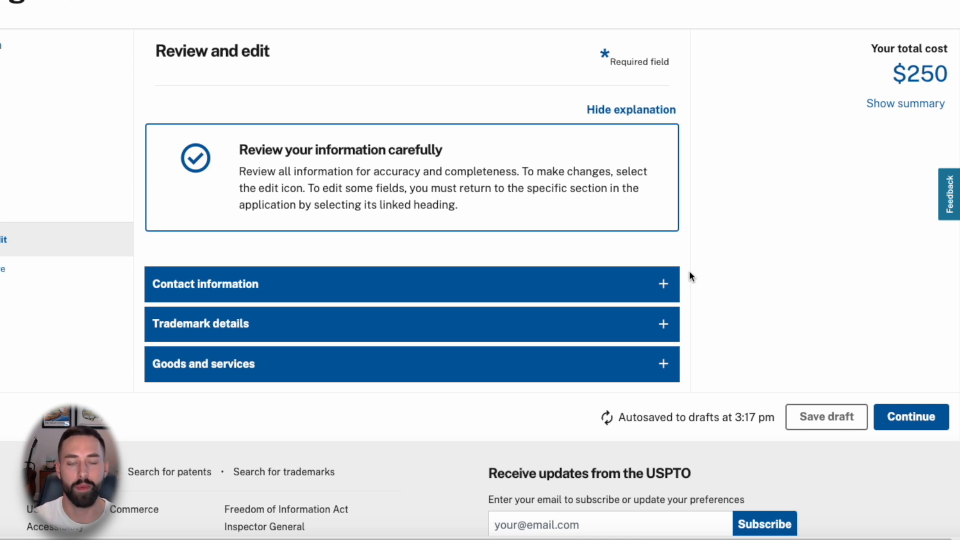
left_click(664, 284)
scroll(662, 289, "down", 4)
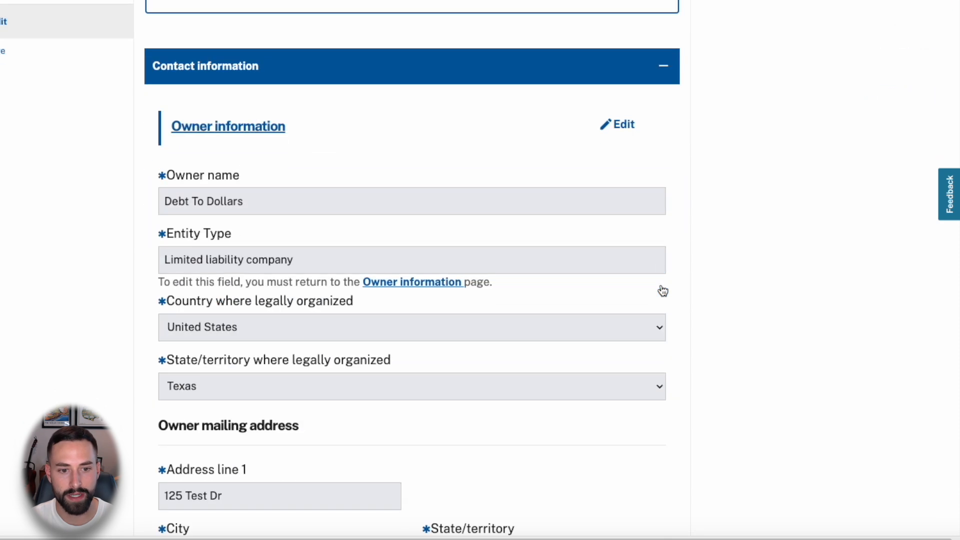
scroll(661, 290, "down", 3)
scroll(661, 286, "down", 8)
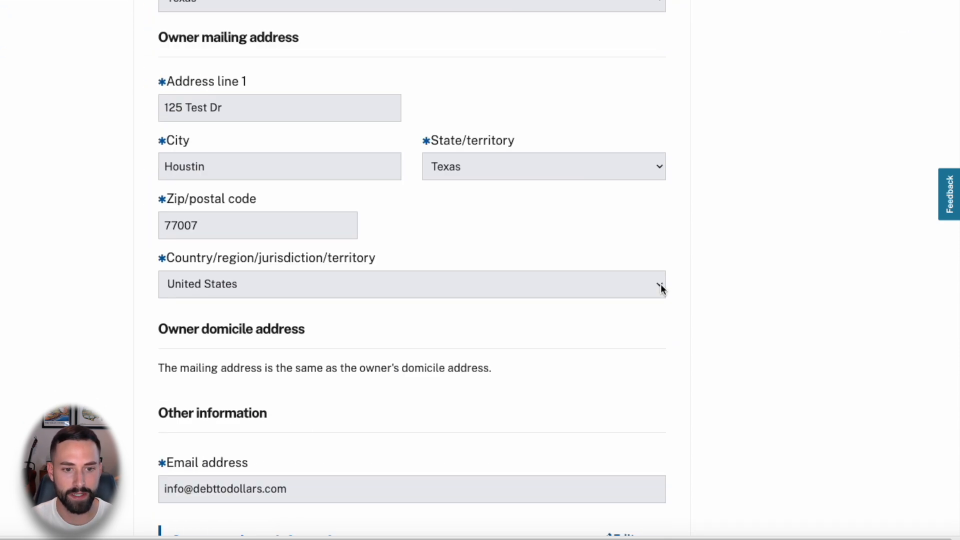
scroll(660, 284, "down", 2)
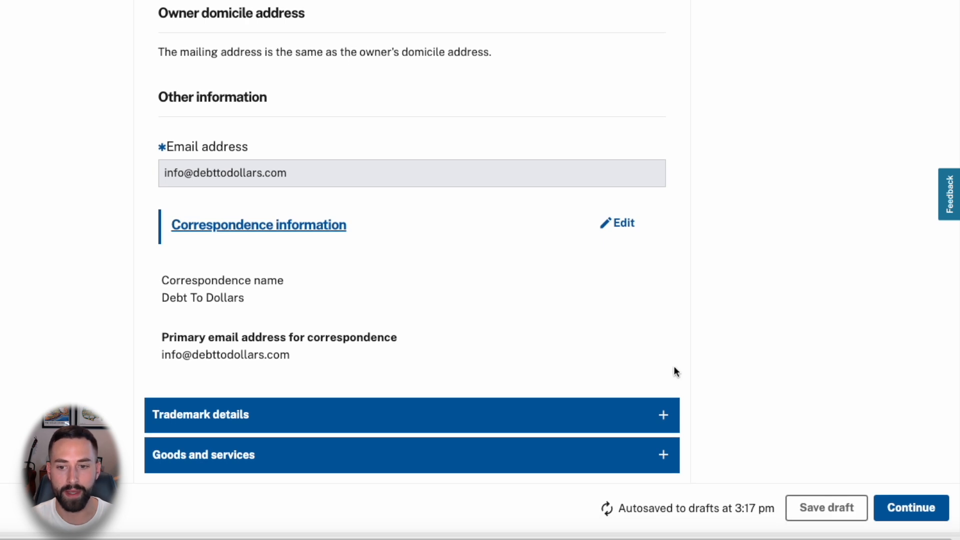
double_click(287, 354)
left_click(374, 354)
- Review the trademark details and four class 028 goods, then continue to Declaration and signature
left_click(664, 416)
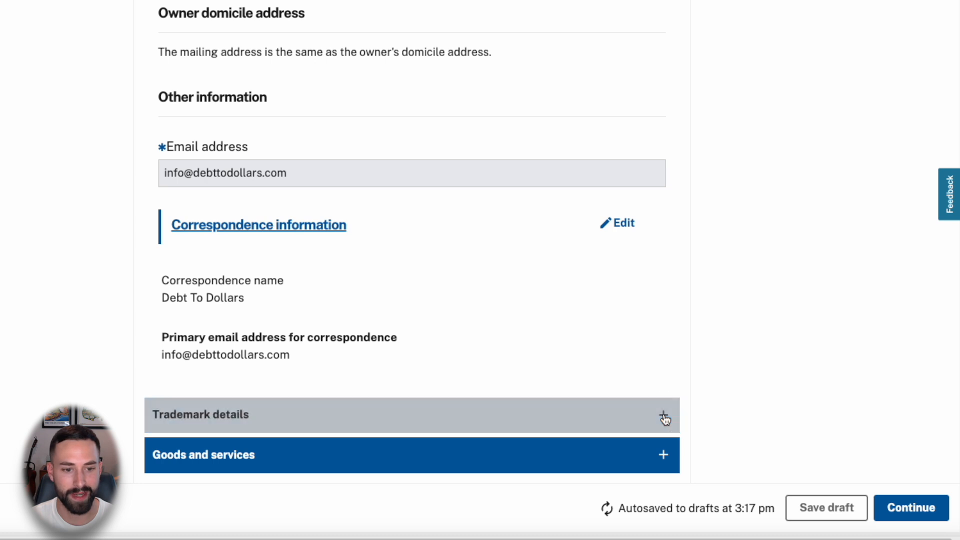
scroll(638, 306, "down", 4)
scroll(552, 285, "down", 1)
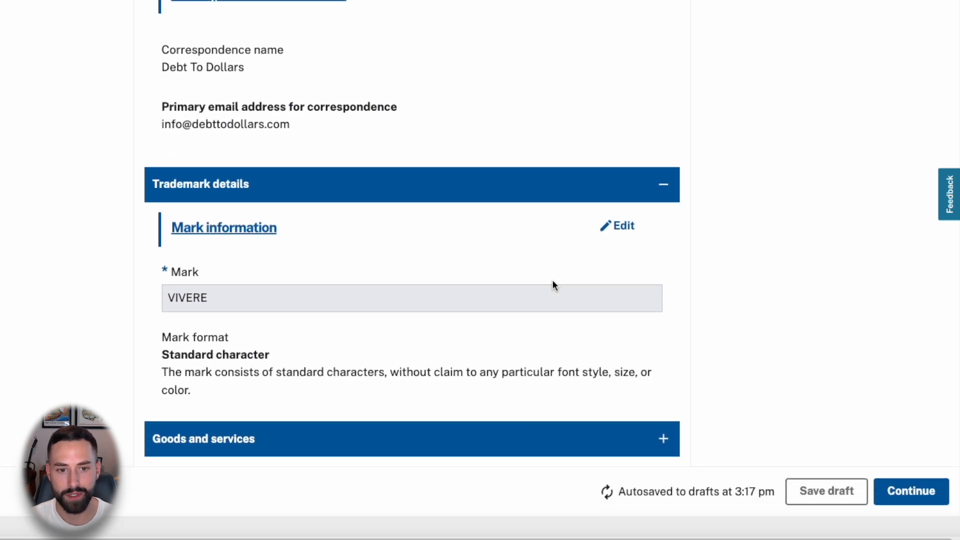
left_click(662, 442)
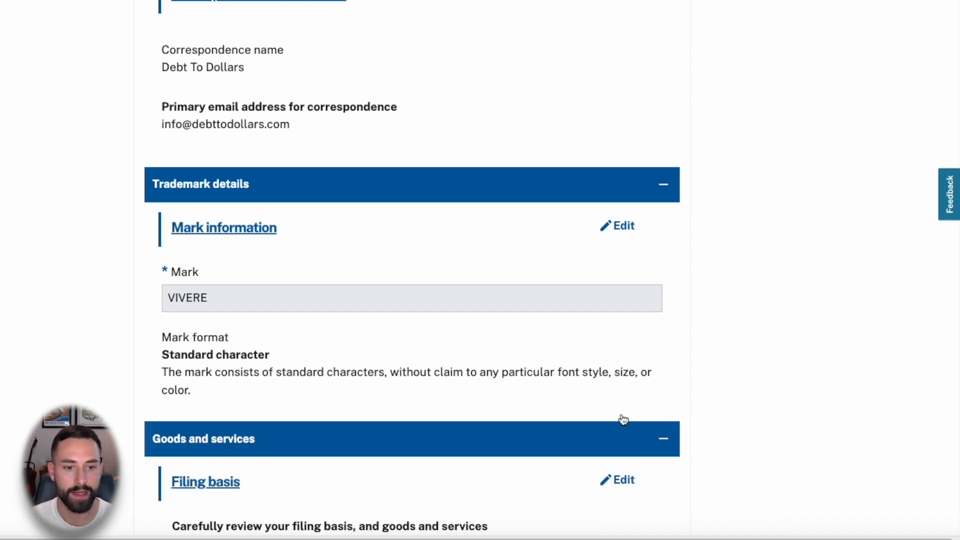
scroll(497, 360, "down", 9)
scroll(486, 343, "up", 2)
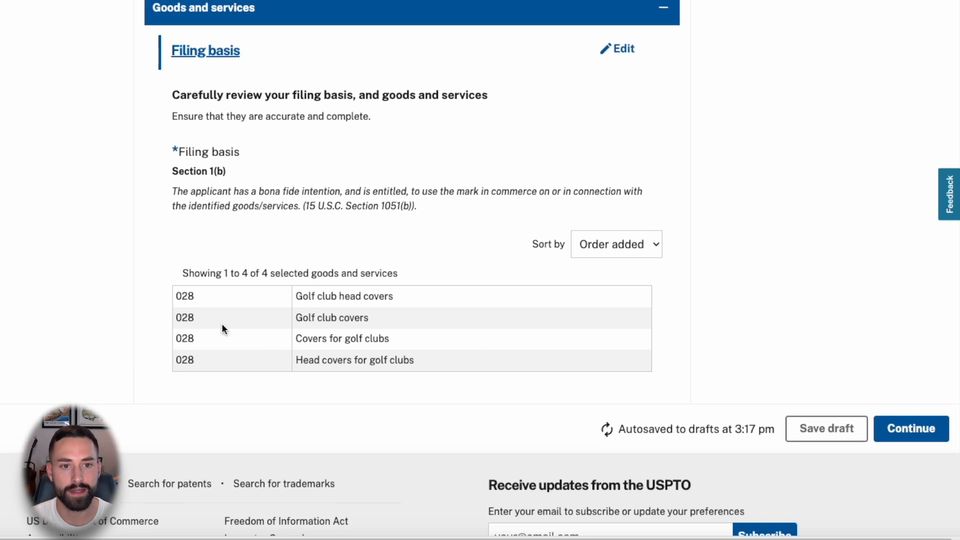
left_click_drag(166, 295, 434, 364)
left_click(434, 363)
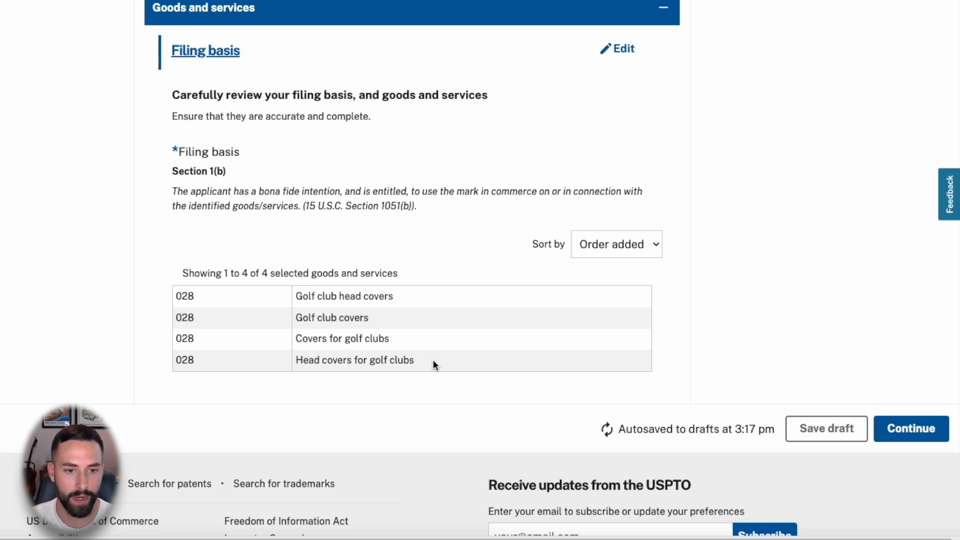
left_click(897, 429)
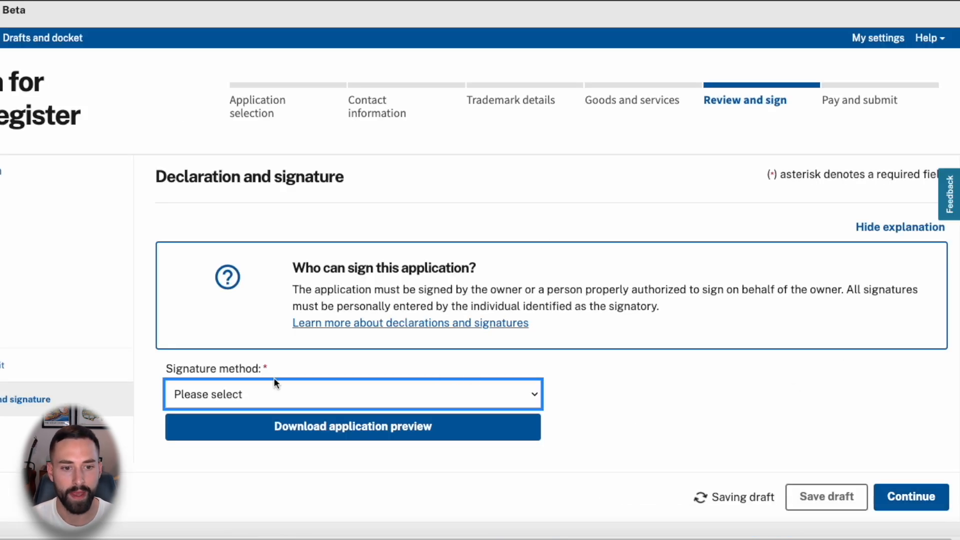
- Set the signature method to Sign directly
left_click(250, 391)
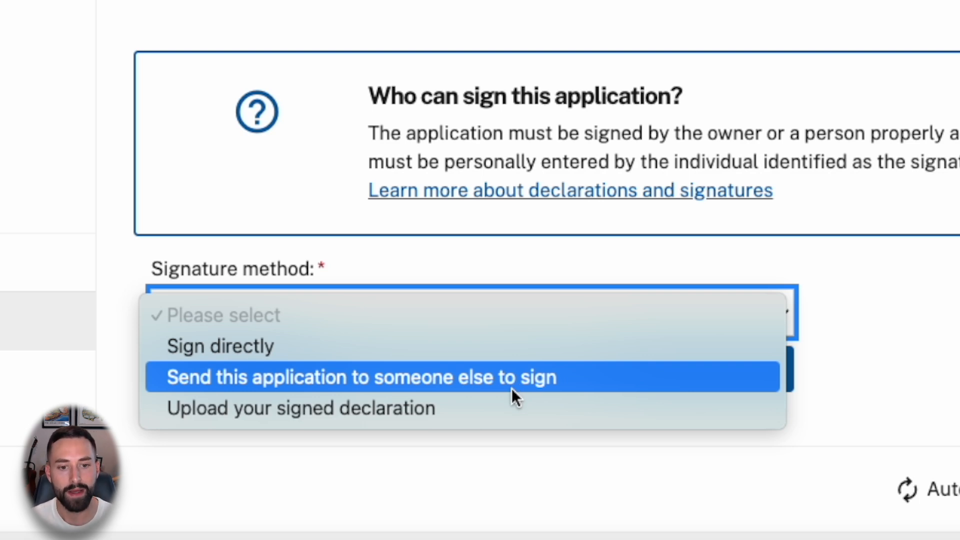
left_click(332, 344)
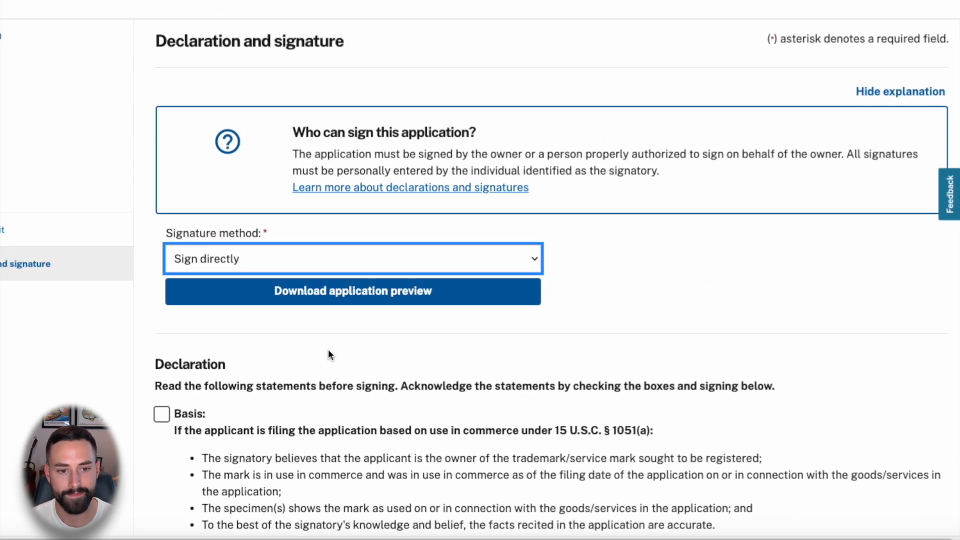
scroll(331, 345, "down", 3)
scroll(329, 349, "down", 2)
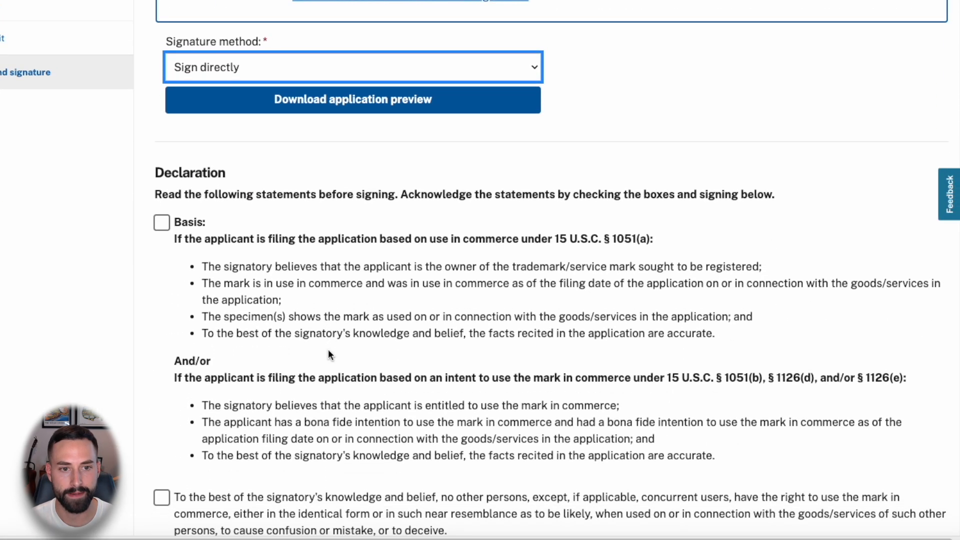
- Tick the basis, no-other-users, evidentiary support and false statements declarations
left_click(159, 146)
scroll(200, 225, "down", 1)
left_click(161, 366)
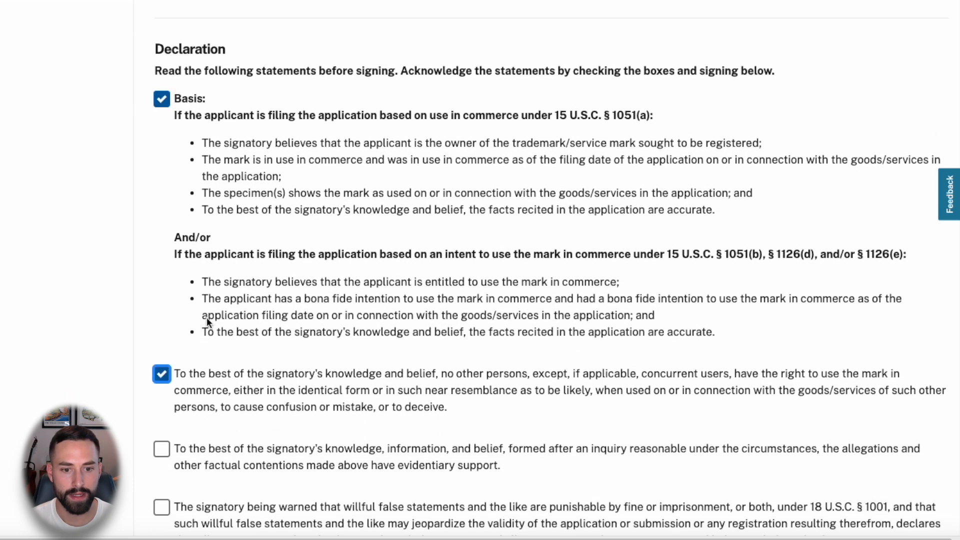
scroll(205, 315, "down", 5)
left_click(162, 216)
left_click(165, 275)
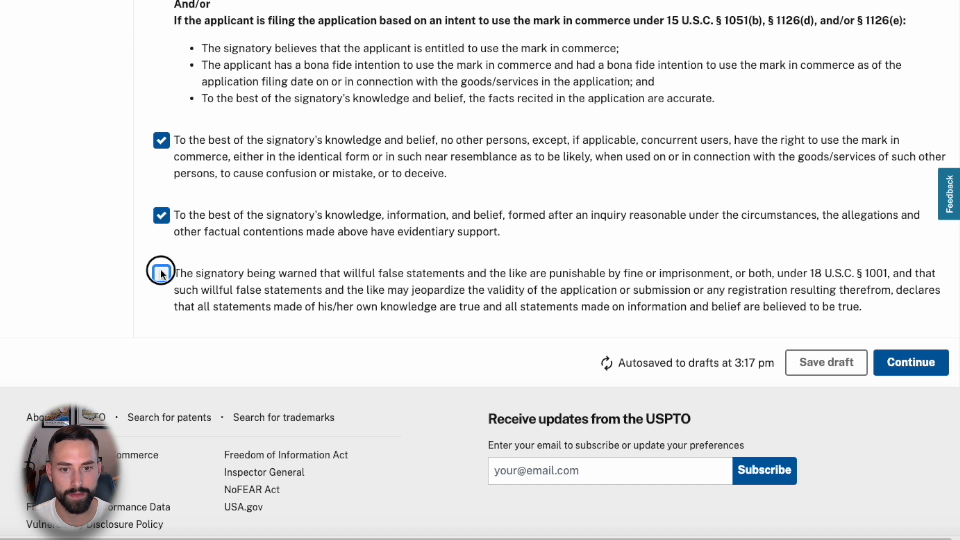
scroll(355, 310, "down", 5)
left_click(232, 235)
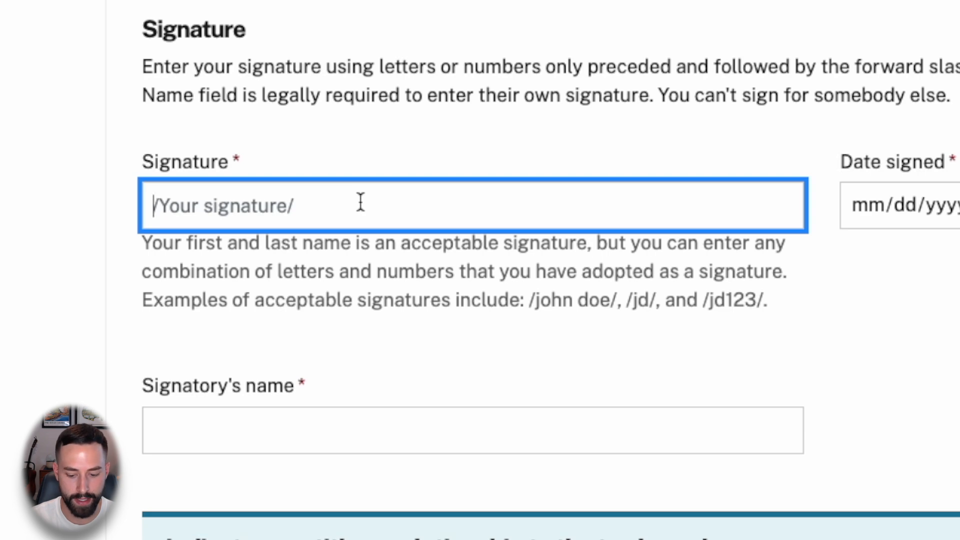
- Enter the signatory's initials between slashes as the signature, following the /jd123/ format
type("/")
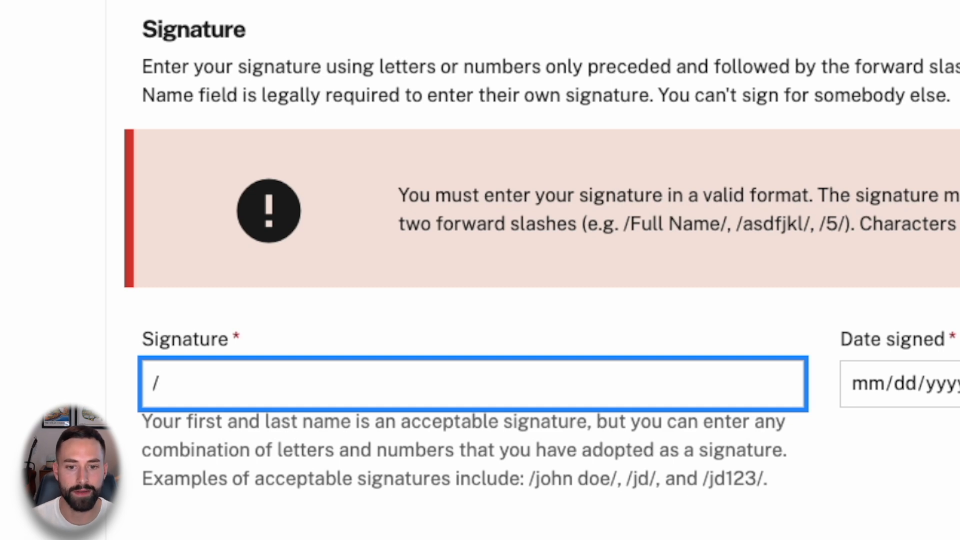
left_click_drag(537, 481, 649, 485)
left_click_drag(709, 486, 758, 485)
left_click(380, 386)
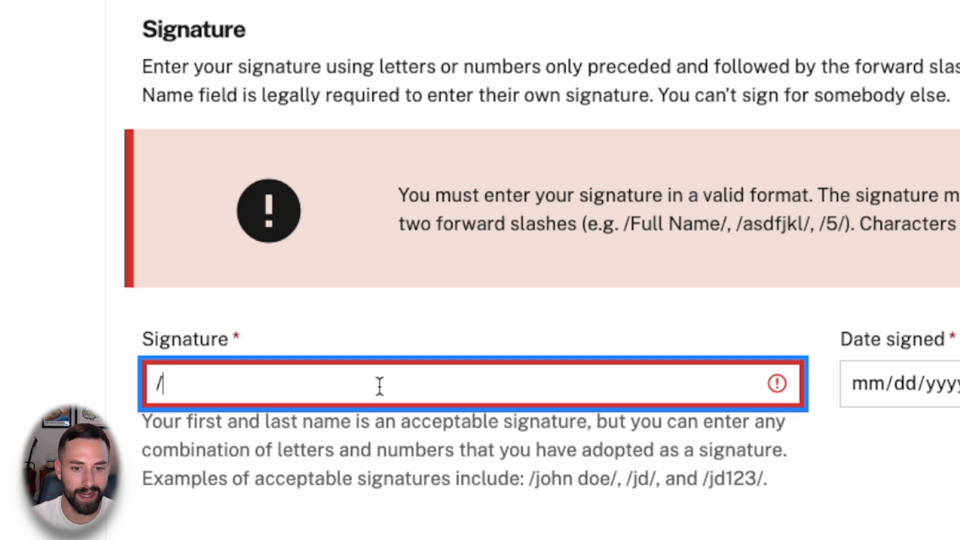
type("je/")
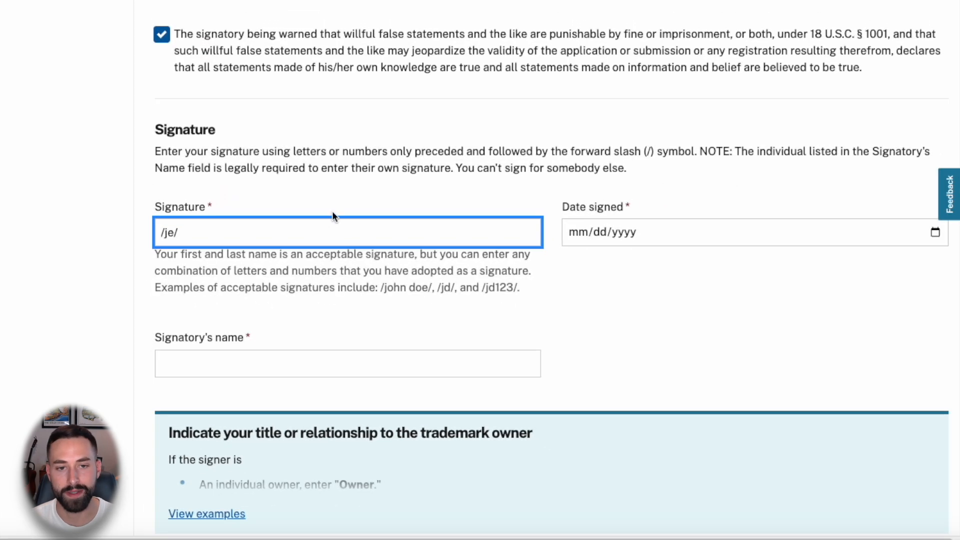
- Set signing date 10/30/2024, enter the signatory's name and position Owner, then continue to Pay and submit
left_click(604, 229)
left_click(608, 282)
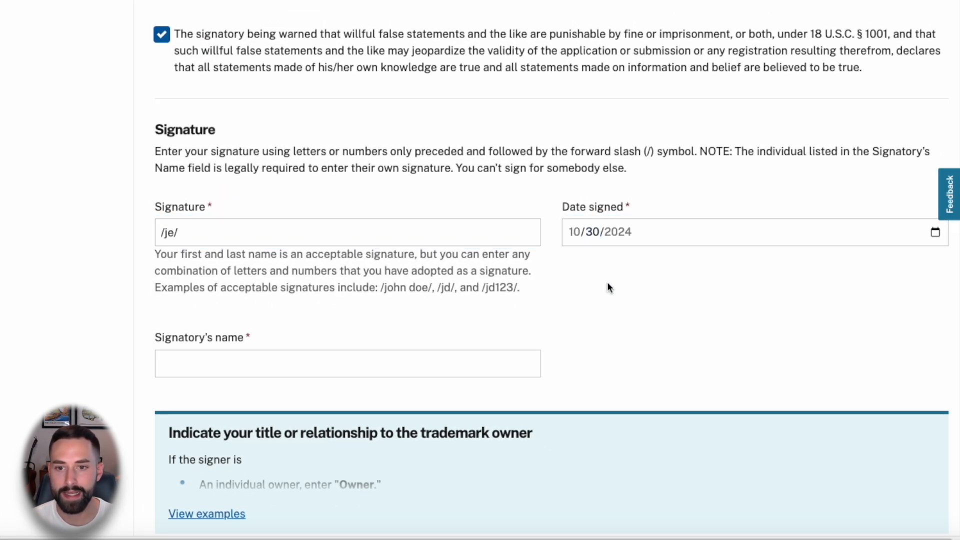
left_click(272, 364)
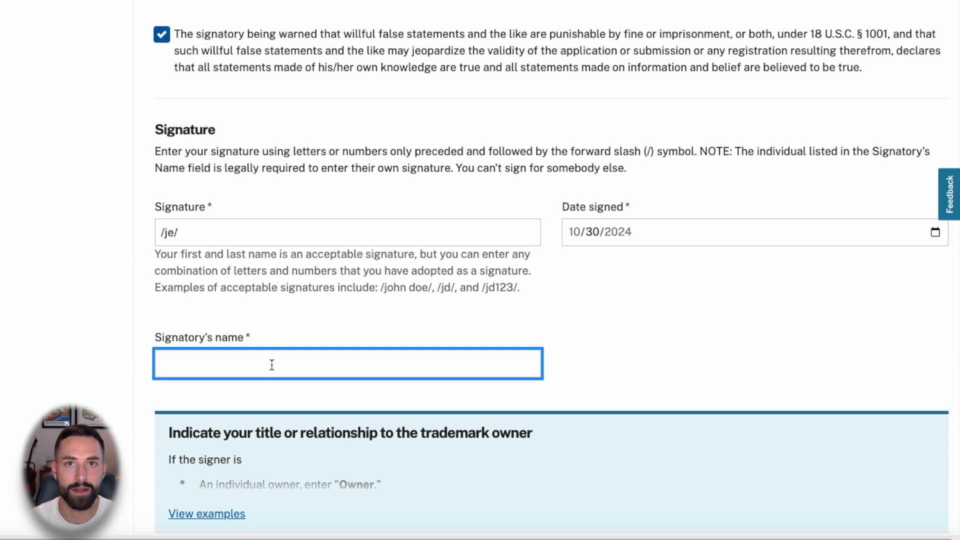
key("Tab")
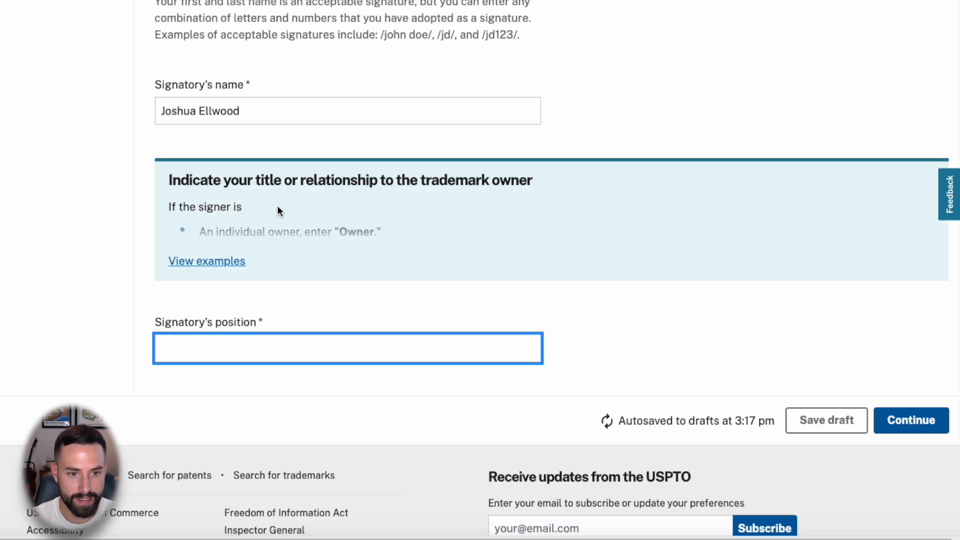
type("Owner")
left_click(225, 264)
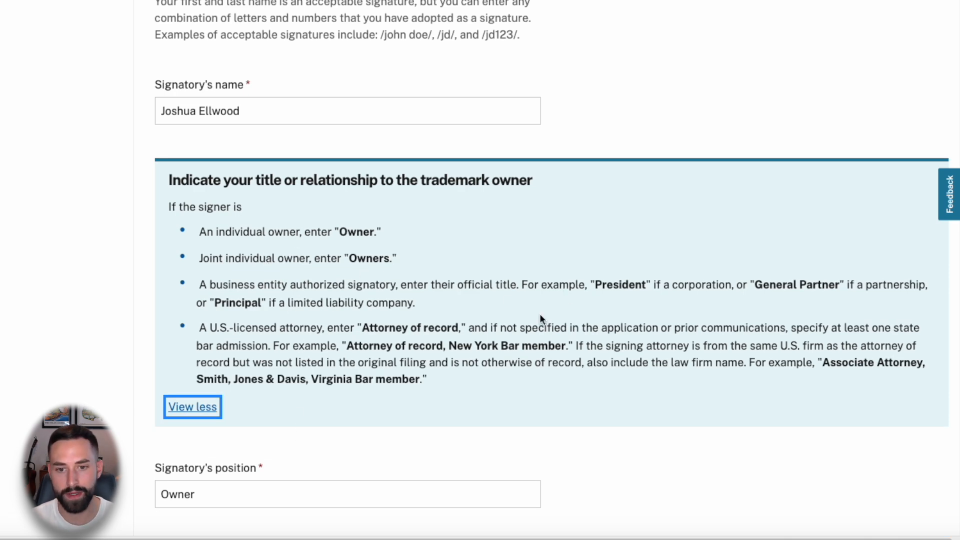
scroll(836, 373, "down", 3)
left_click(895, 435)
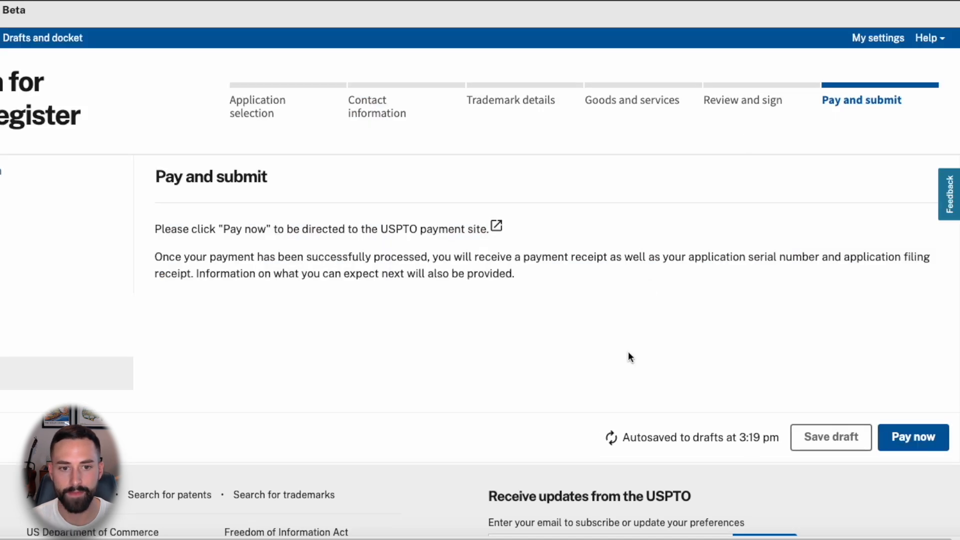